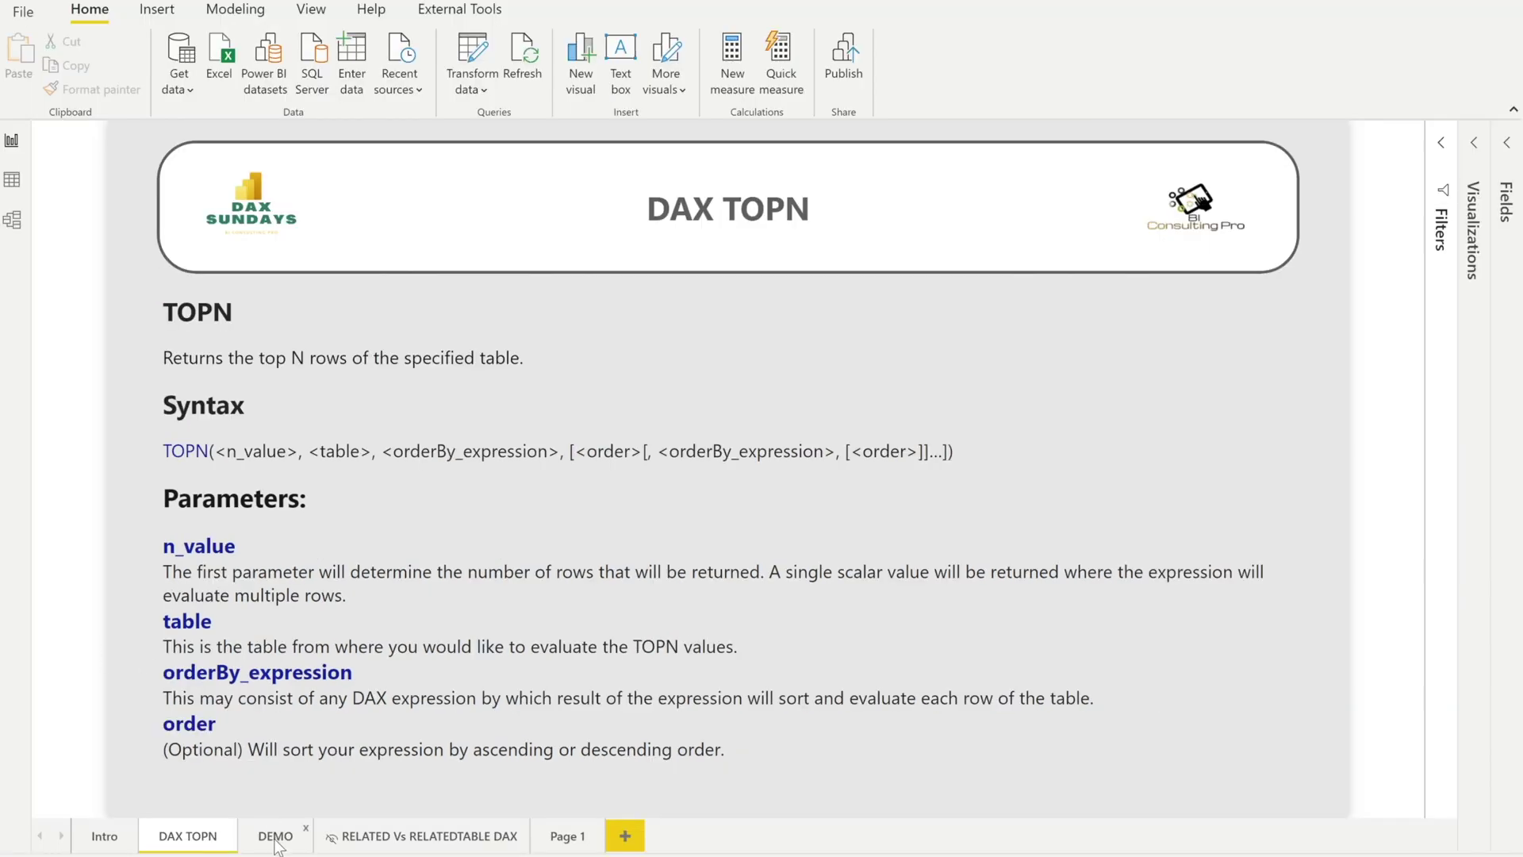
Step: Open the DEMO page and examine the Date, Product, Customer, Territories and Sales tables and their relationships in the data model
click(276, 838)
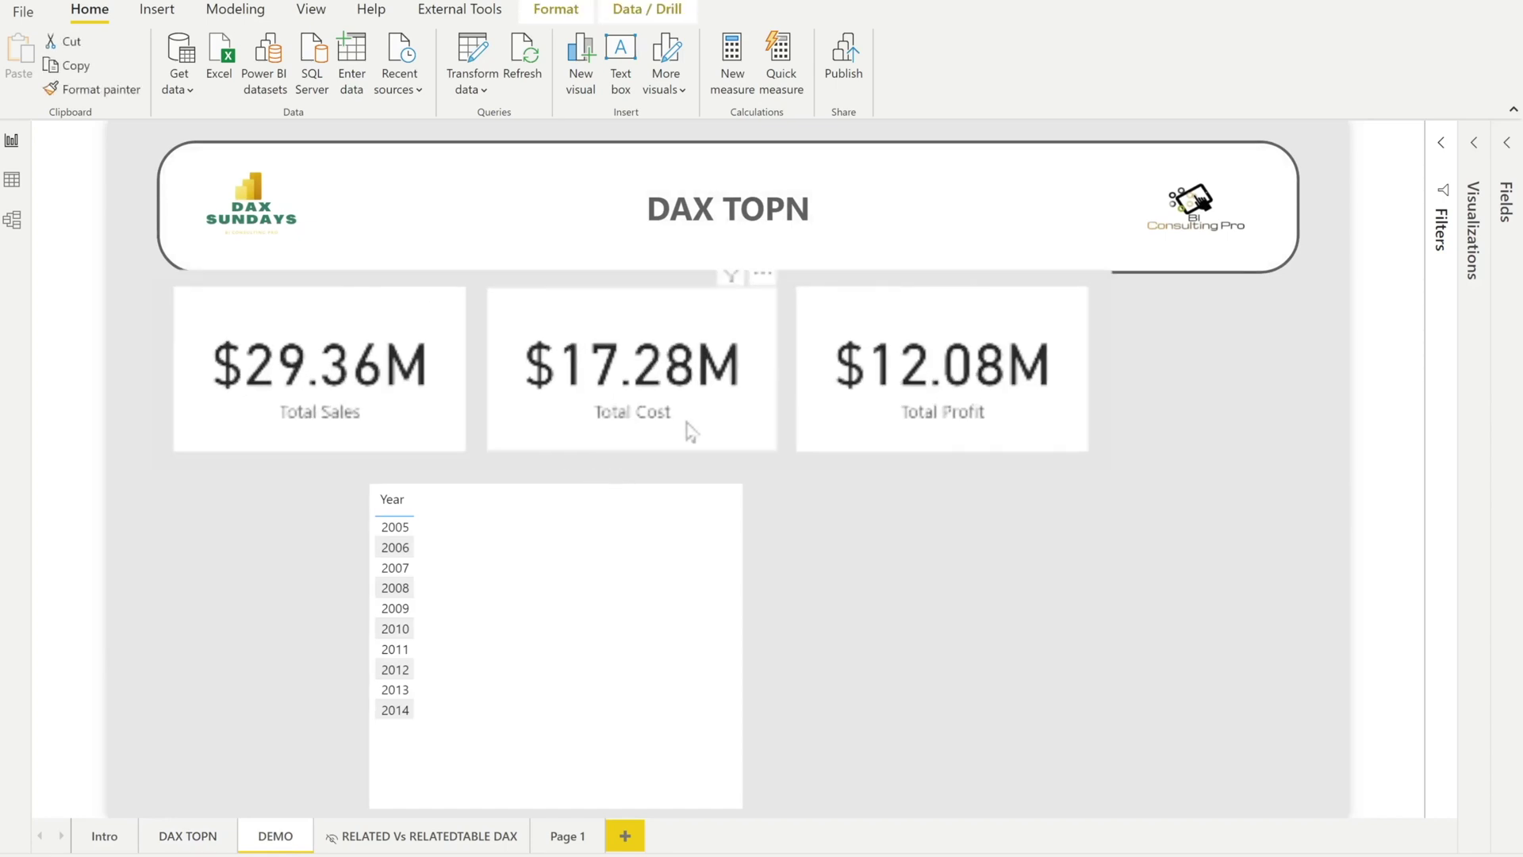
click(222, 588)
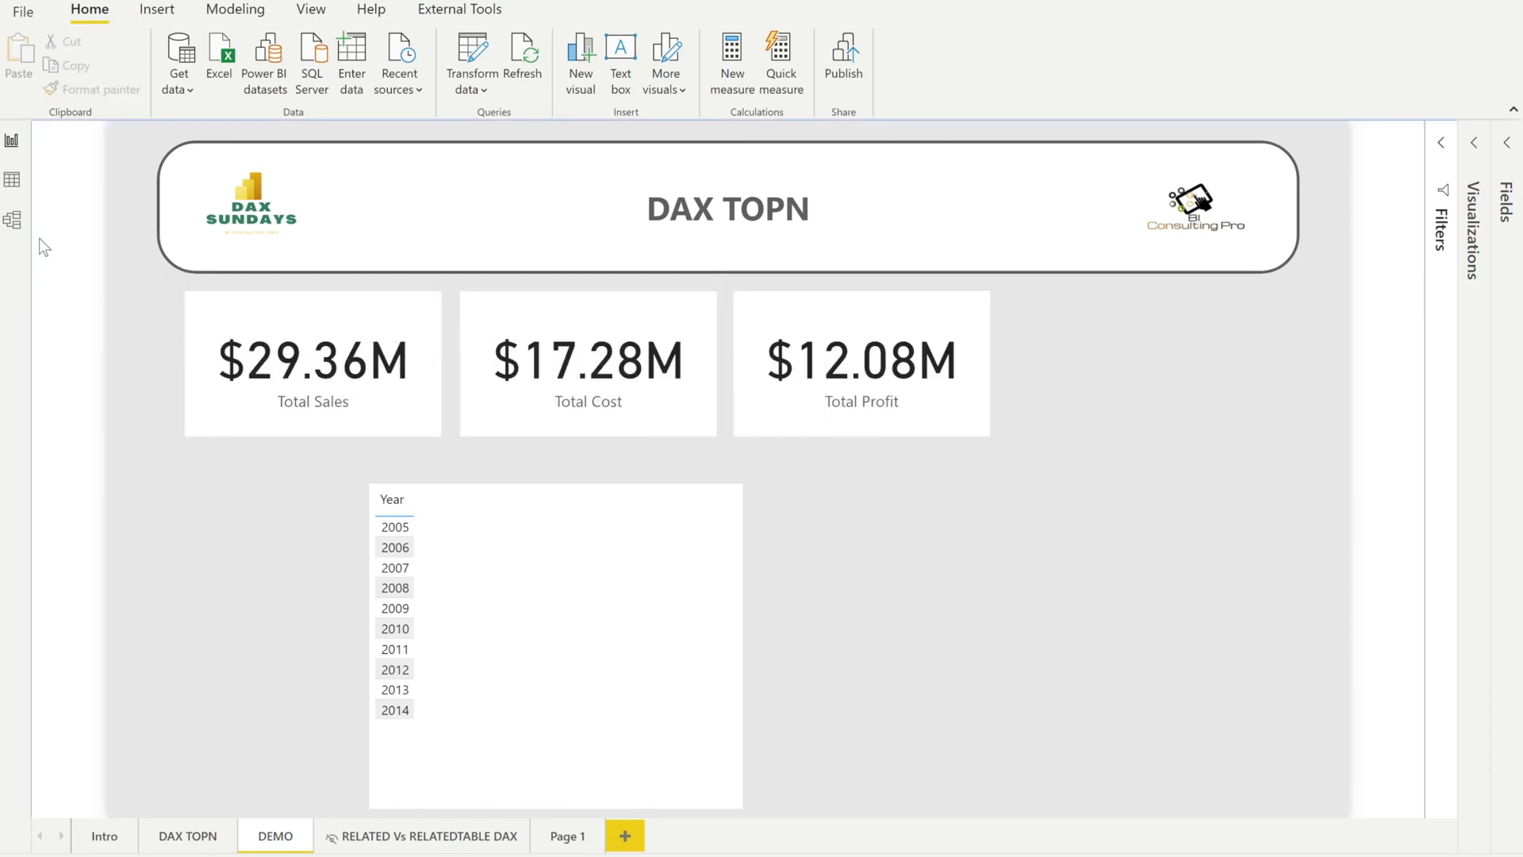
click(12, 219)
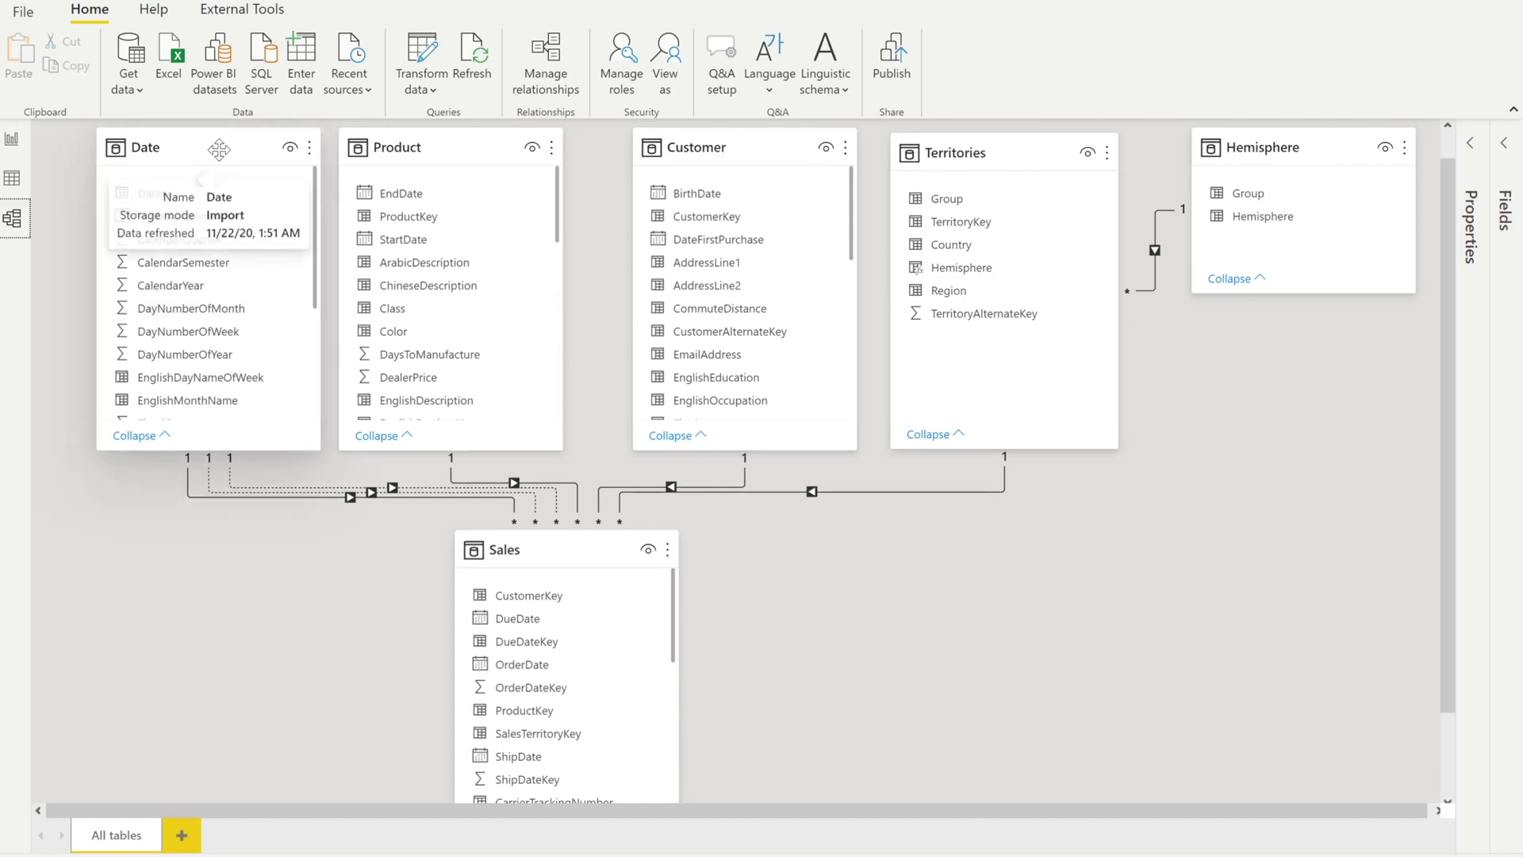
click(432, 147)
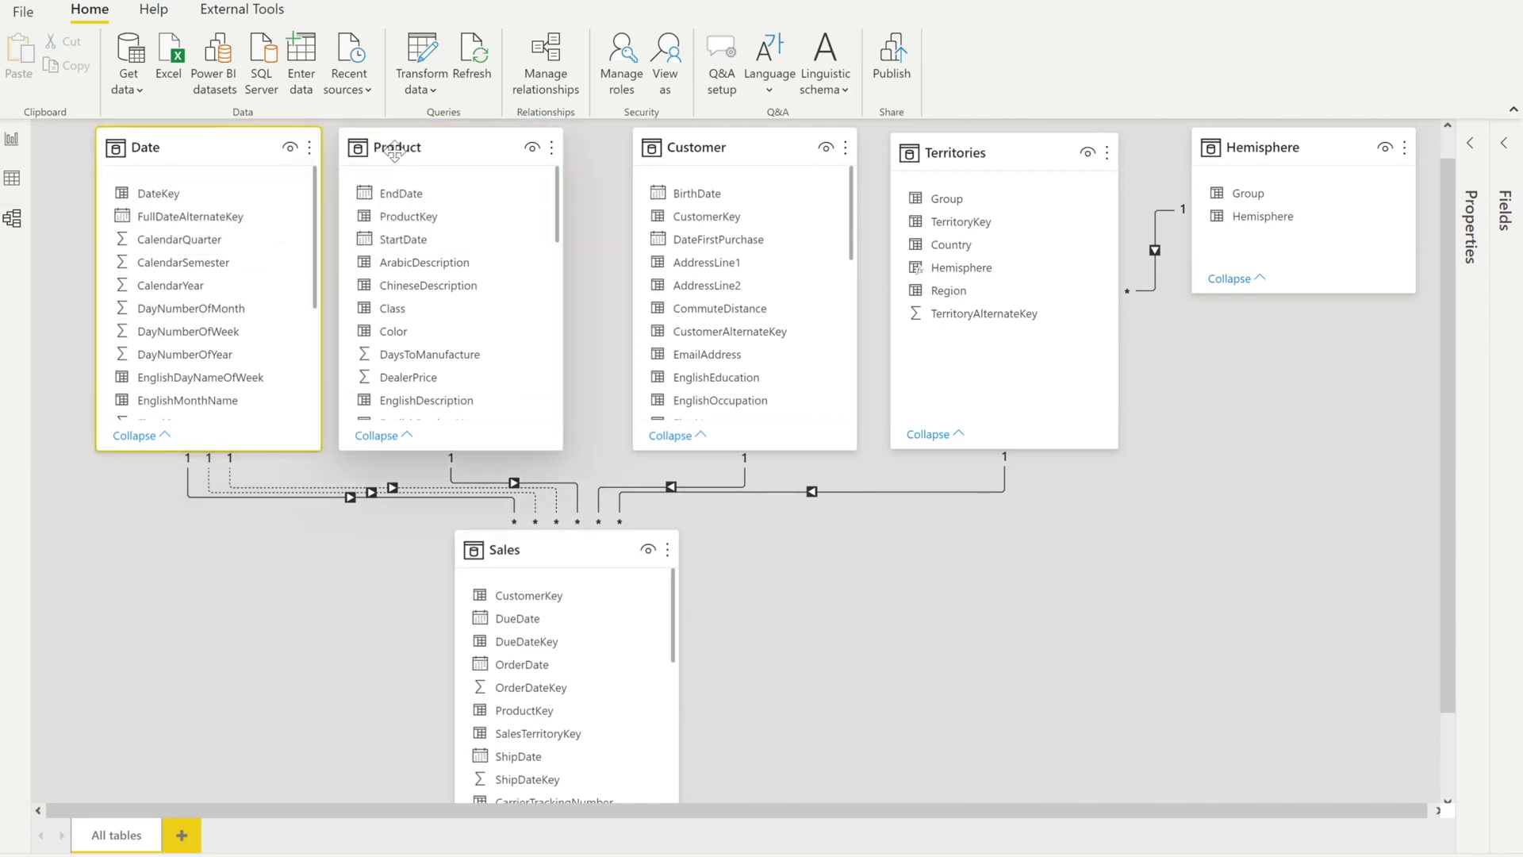
right_click(397, 154)
click(749, 145)
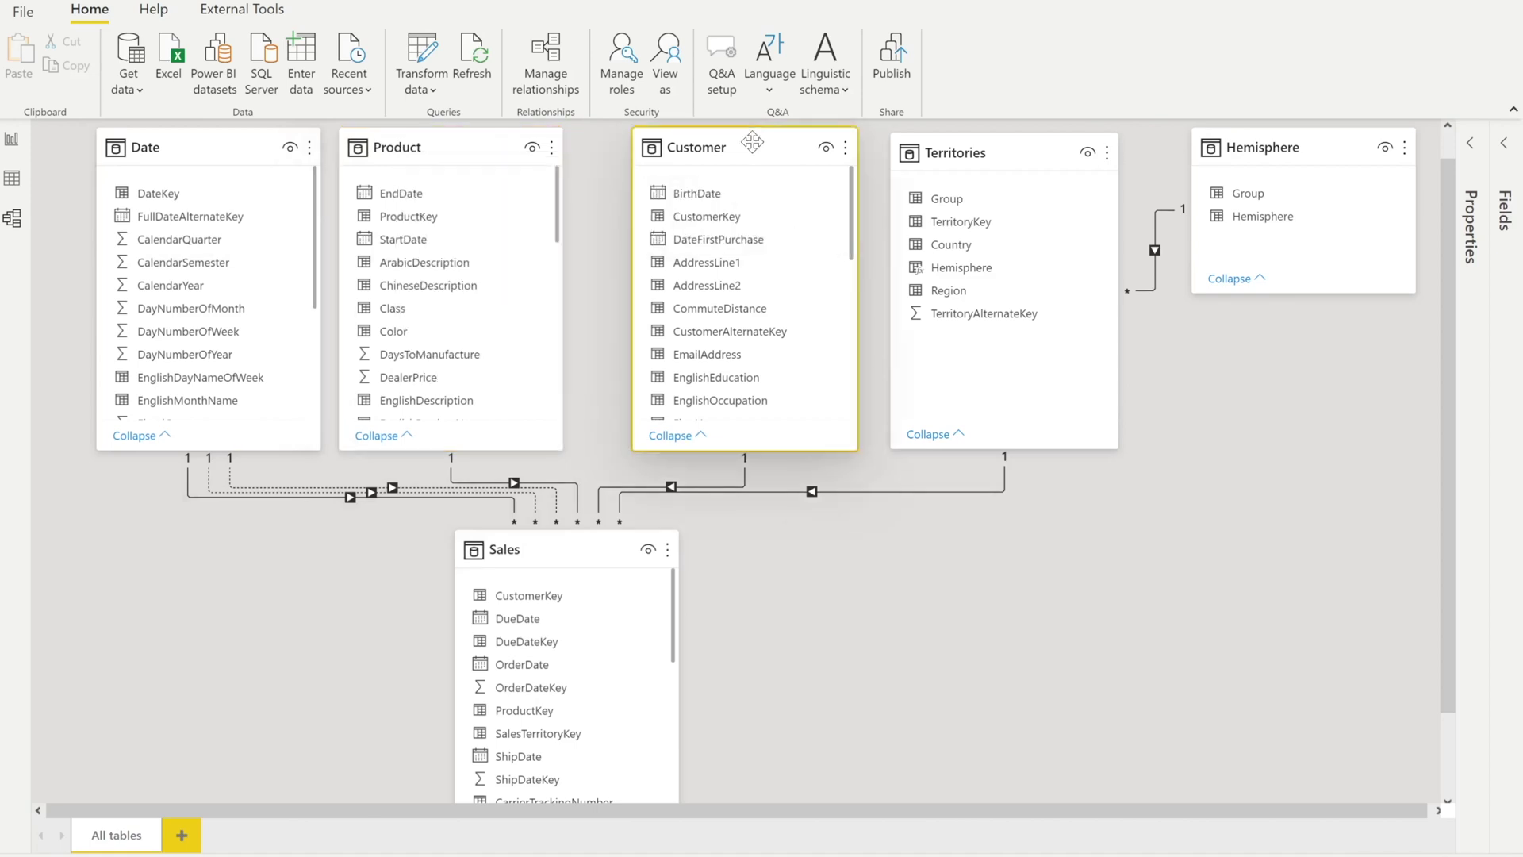
click(1025, 152)
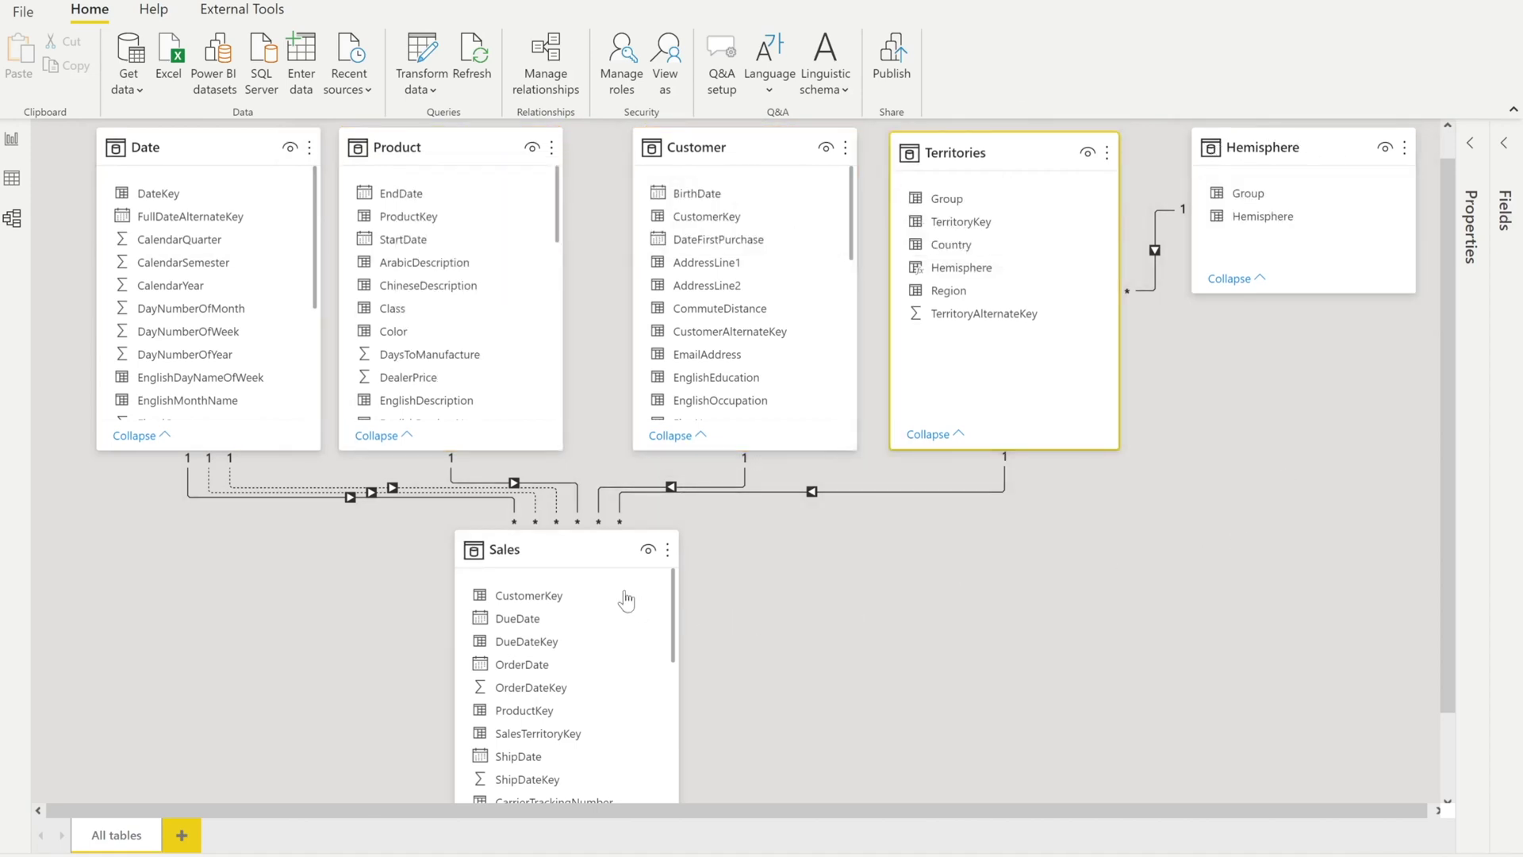
click(587, 548)
click(787, 598)
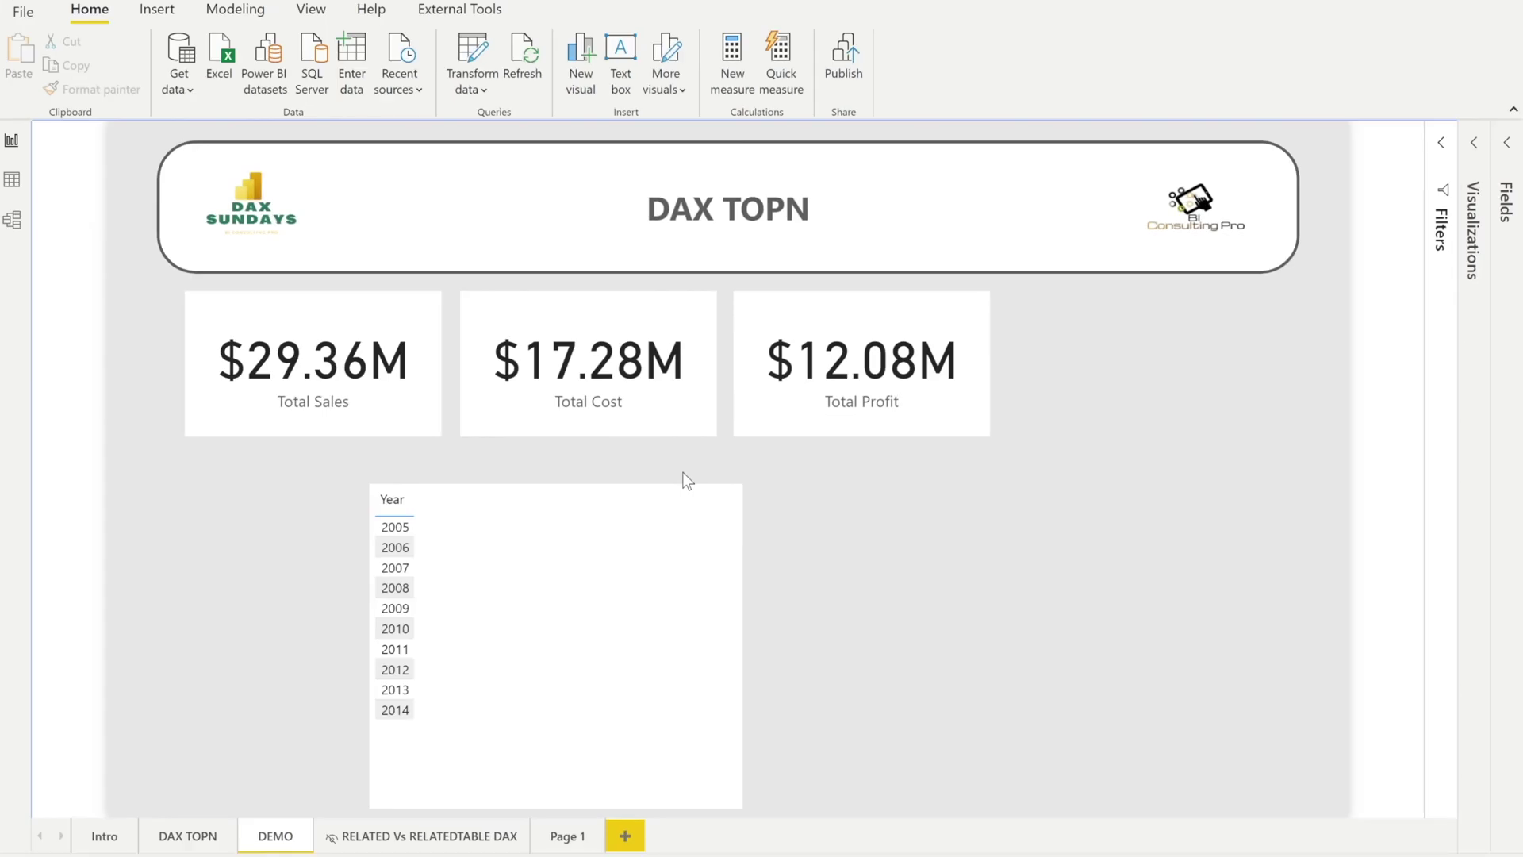
Step: Return to the DEMO report page, show the data fields and search them for "total"
click(660, 631)
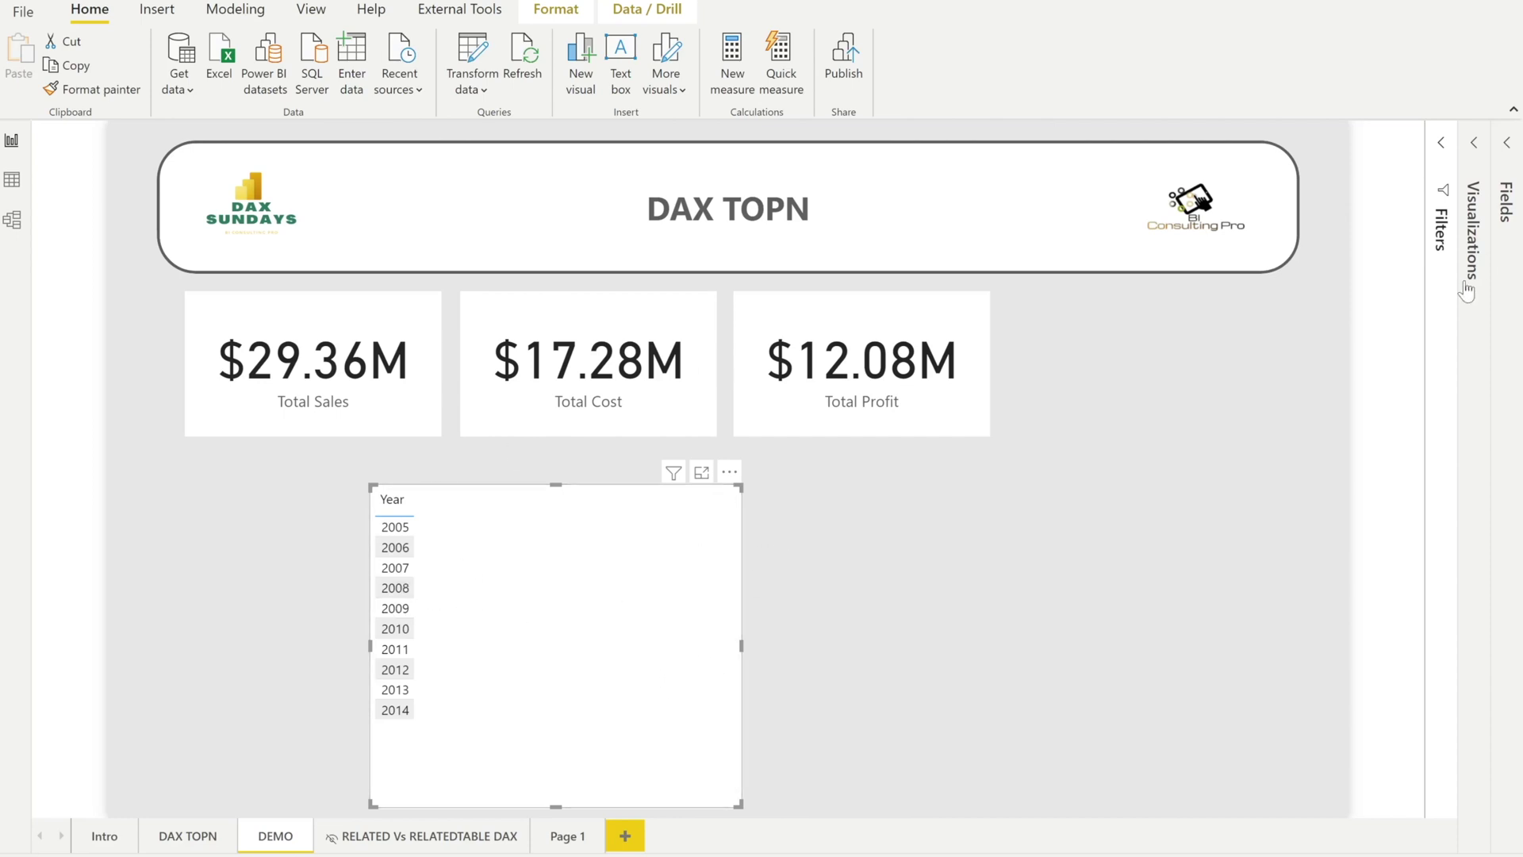
click(1507, 167)
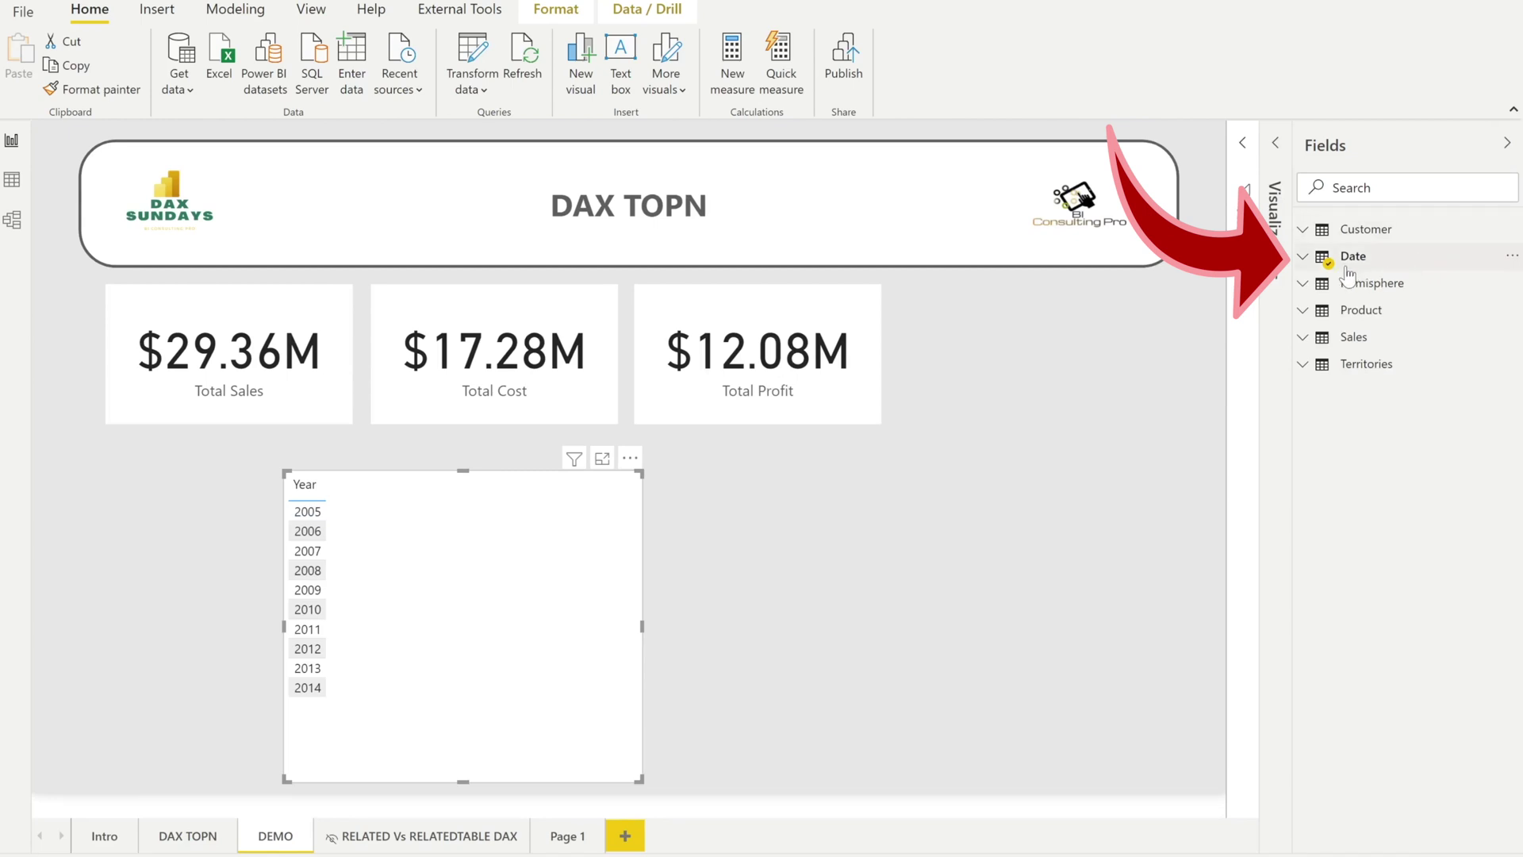
click(809, 432)
click(302, 369)
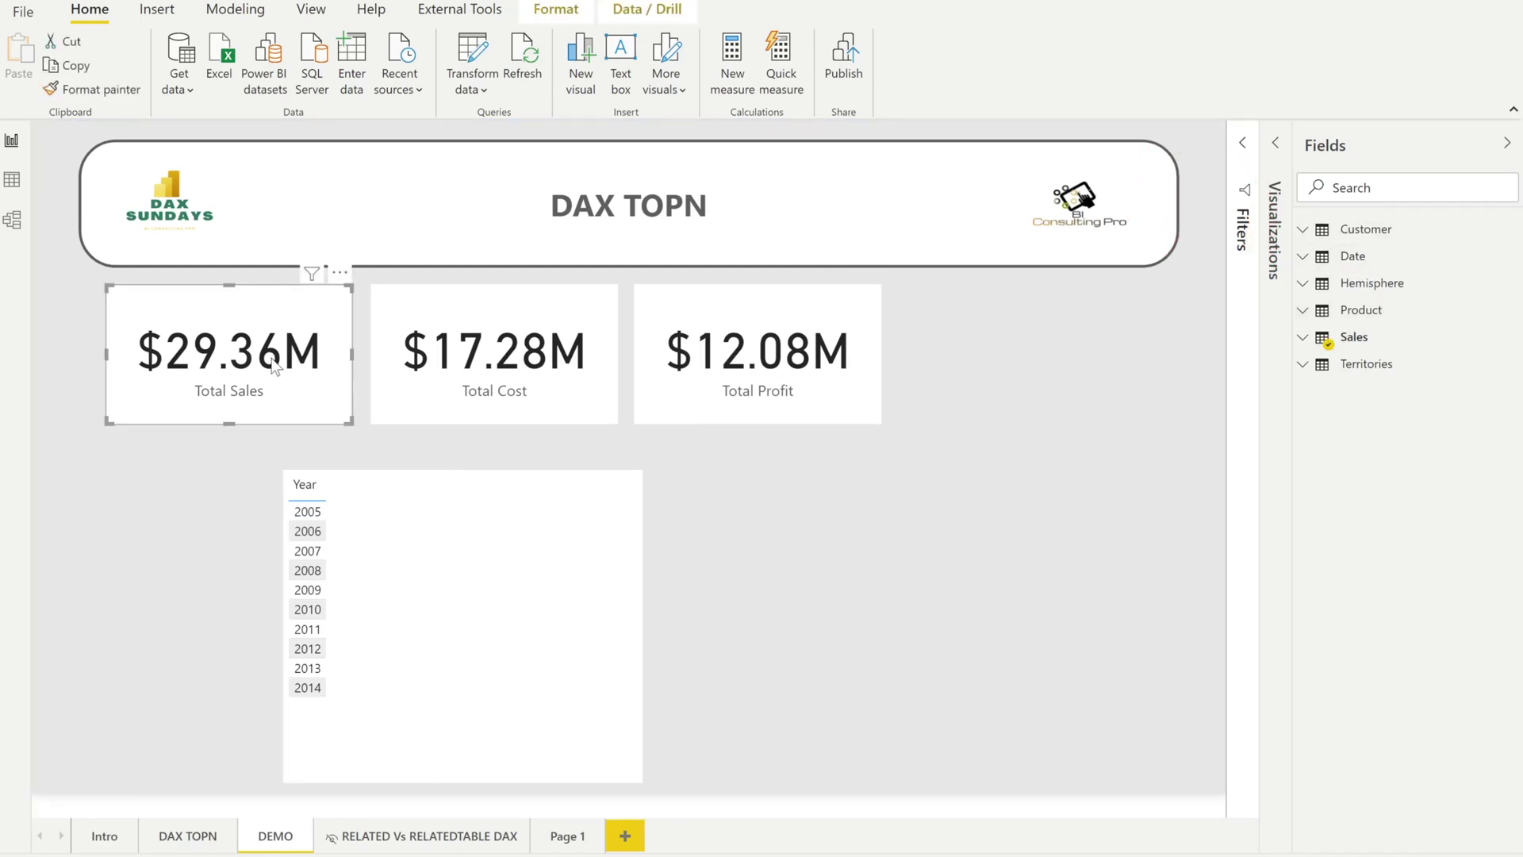
click(1303, 344)
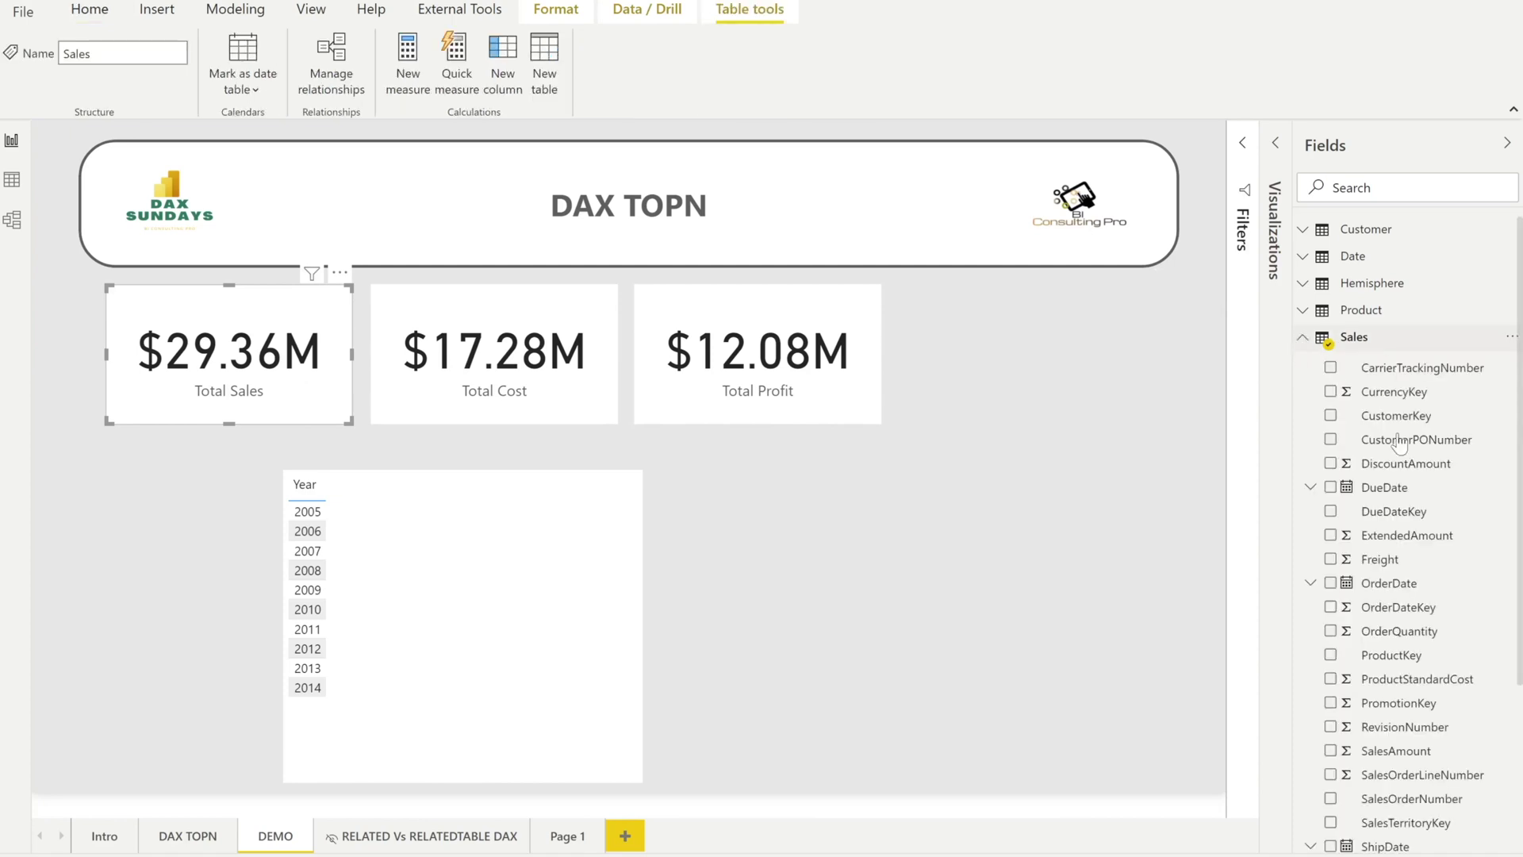
text(total)
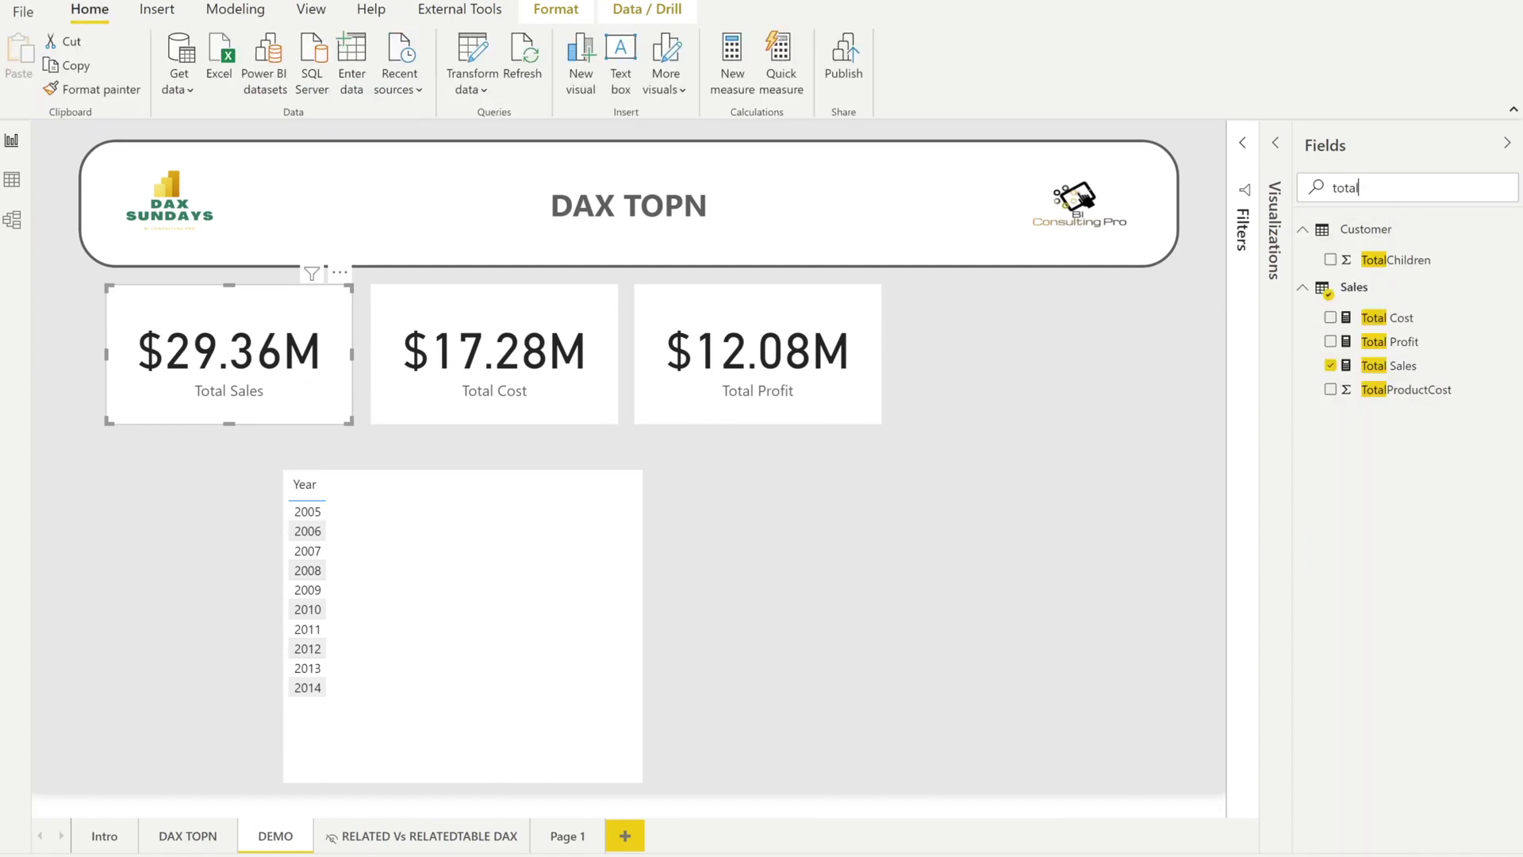
Step: Review the DAX formulas of the Total Cost, Total Profit and Total Sales measures without changing them
click(1399, 319)
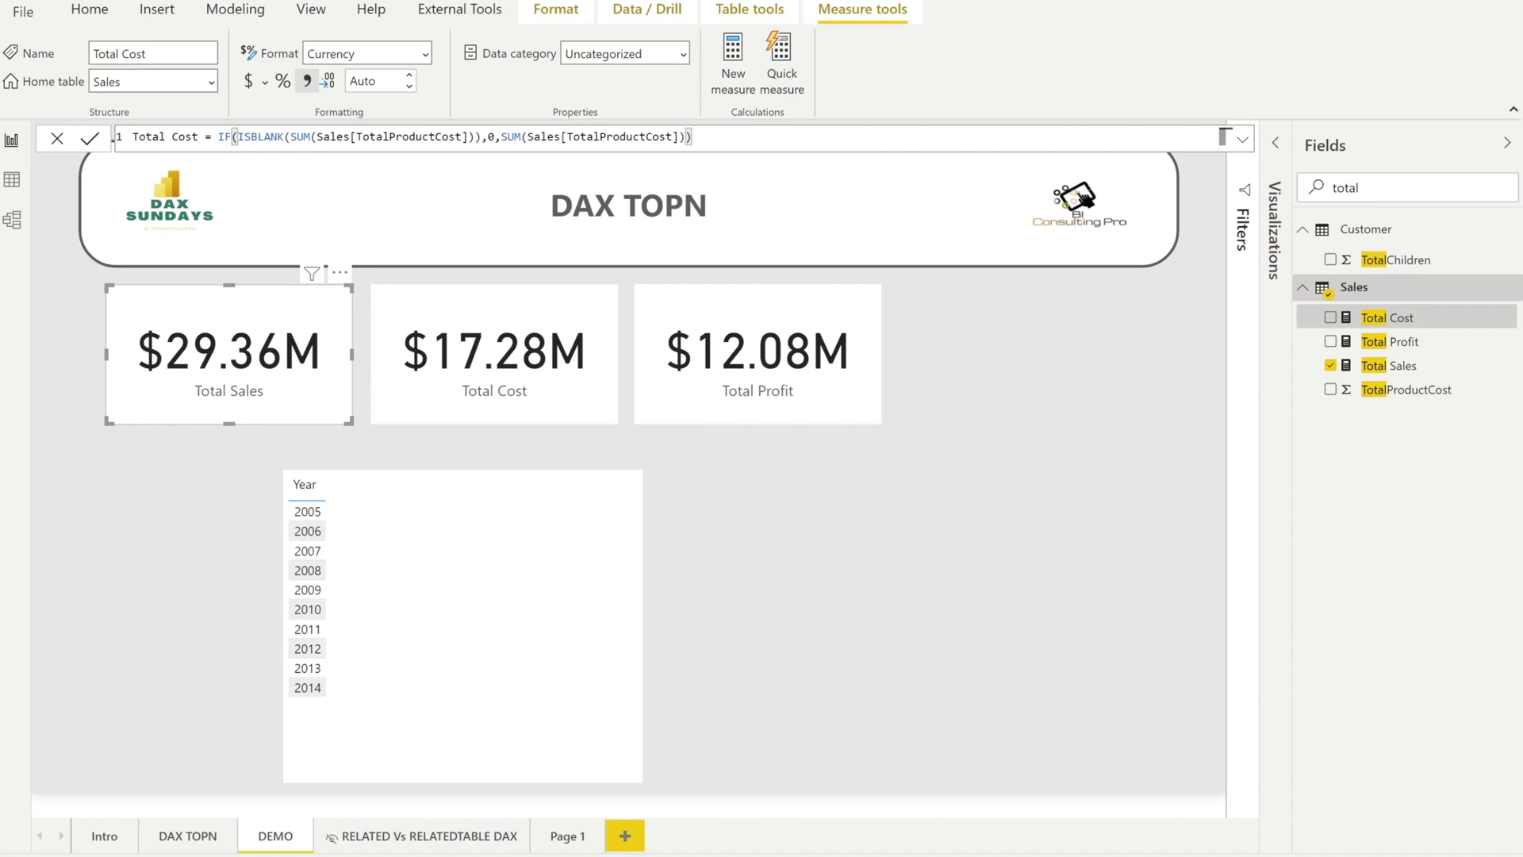
click(1380, 341)
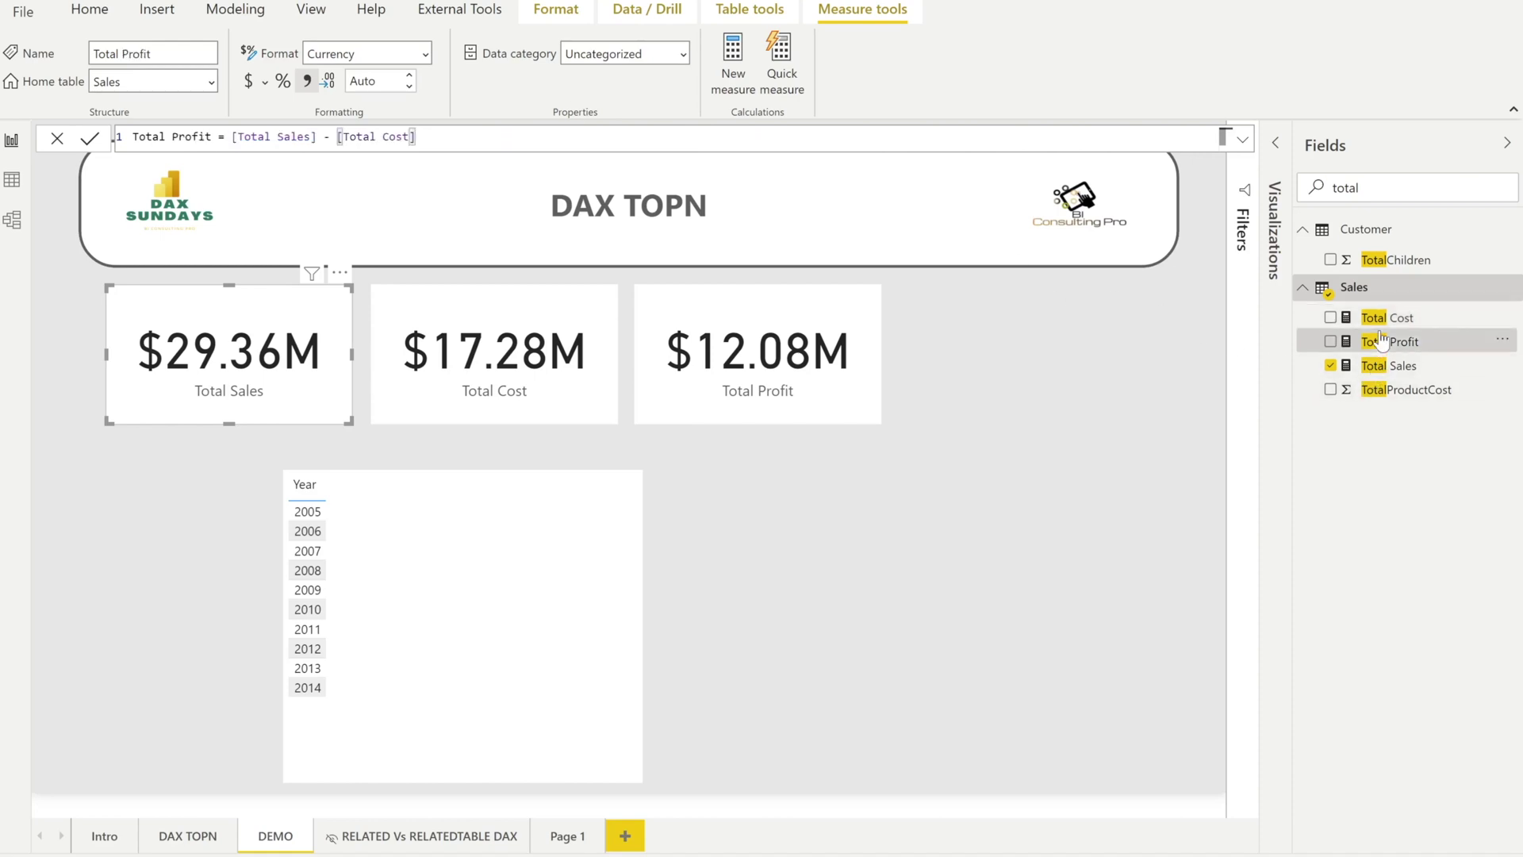
click(1388, 369)
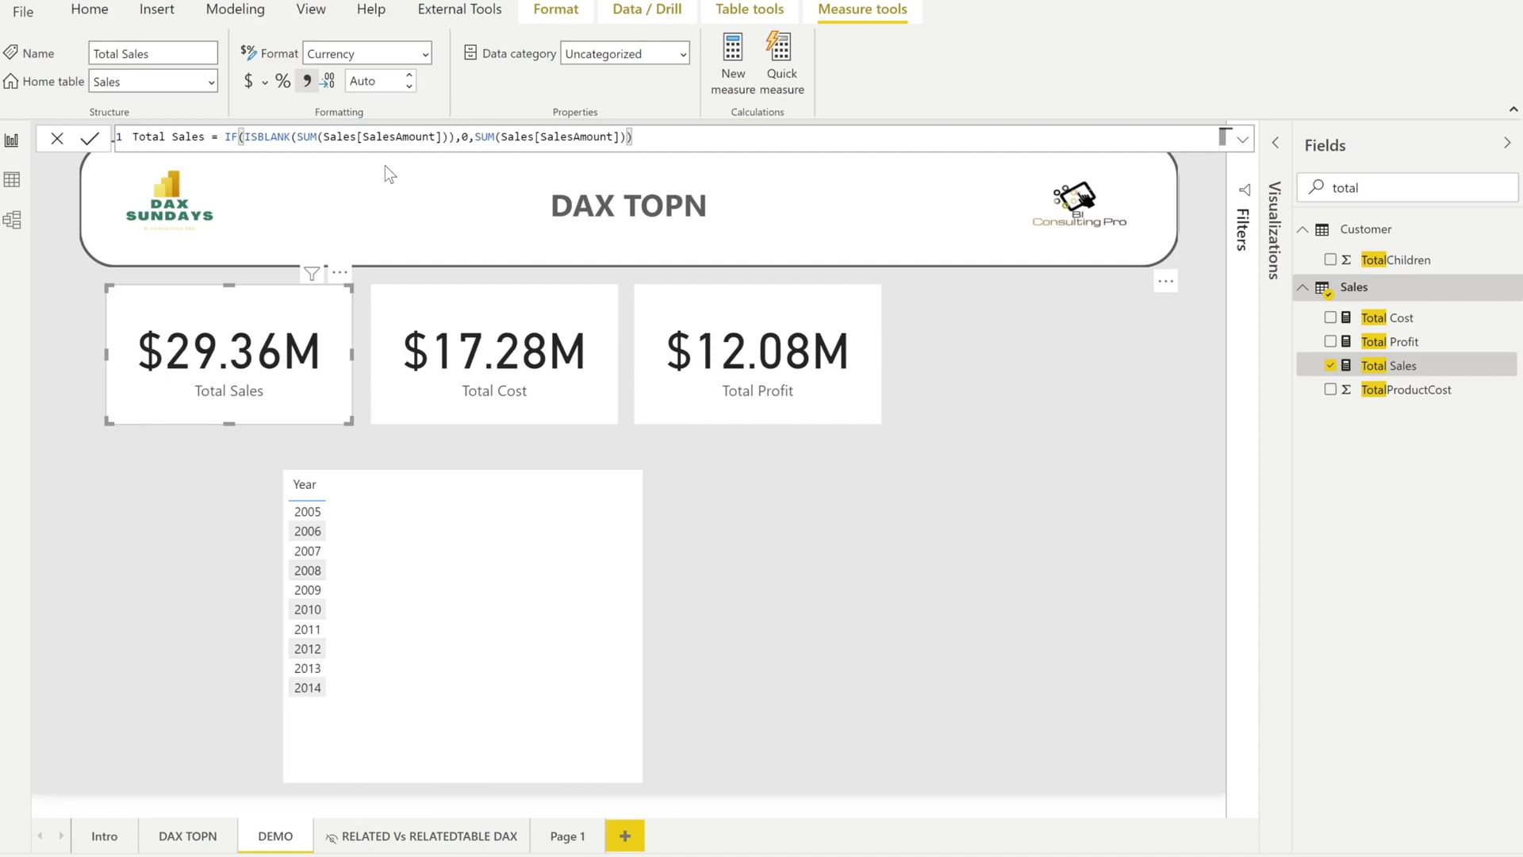
click(53, 137)
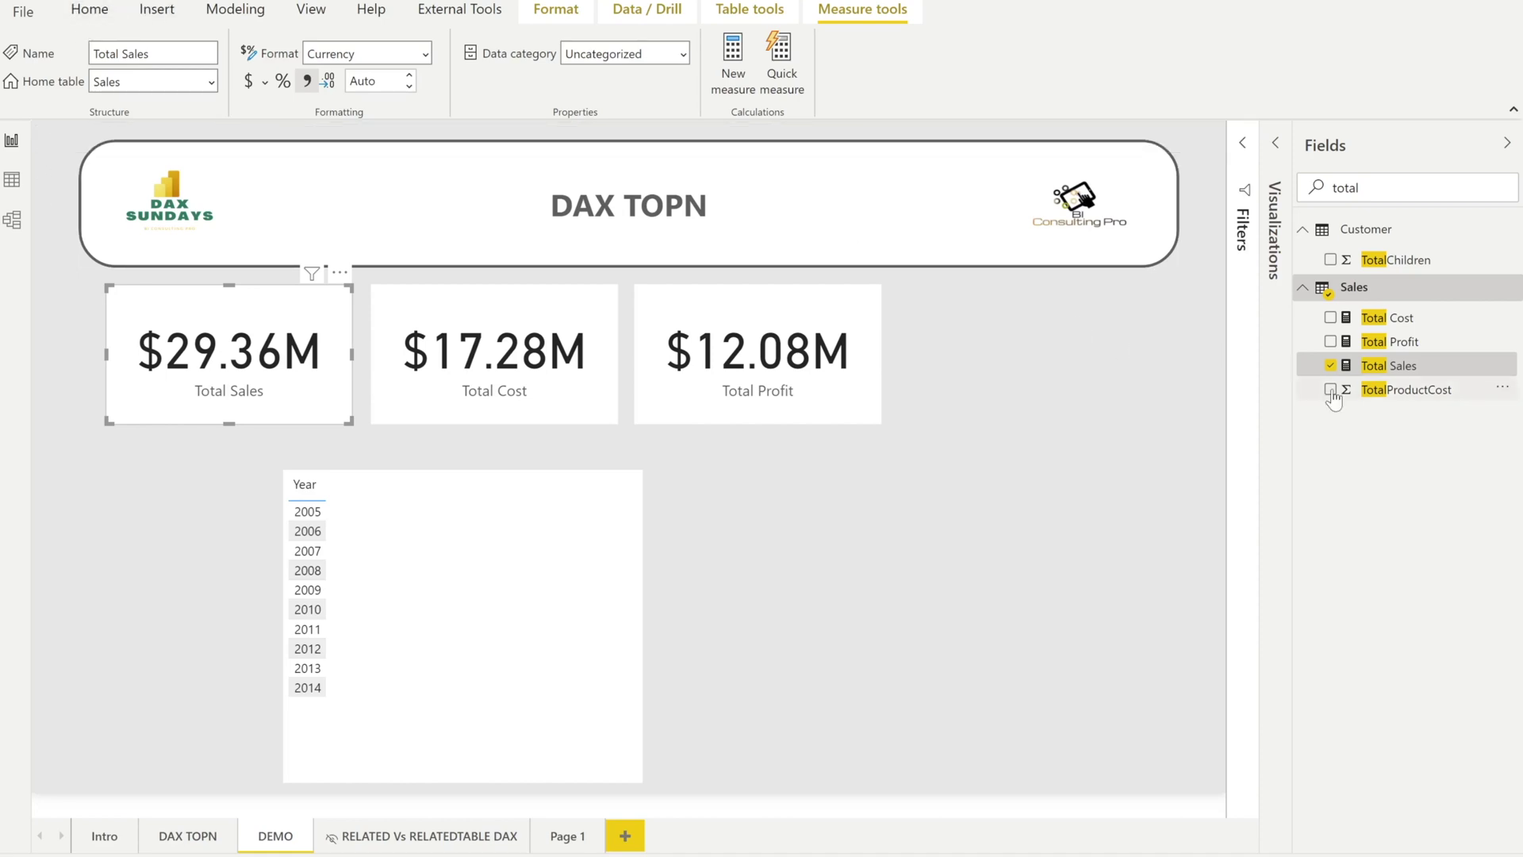
Step: Add a measure named Top 5 Total Sales to the Sales table, starting its formula with CALCULATE([Total Sales], TOPN(5,
click(1507, 288)
click(1434, 317)
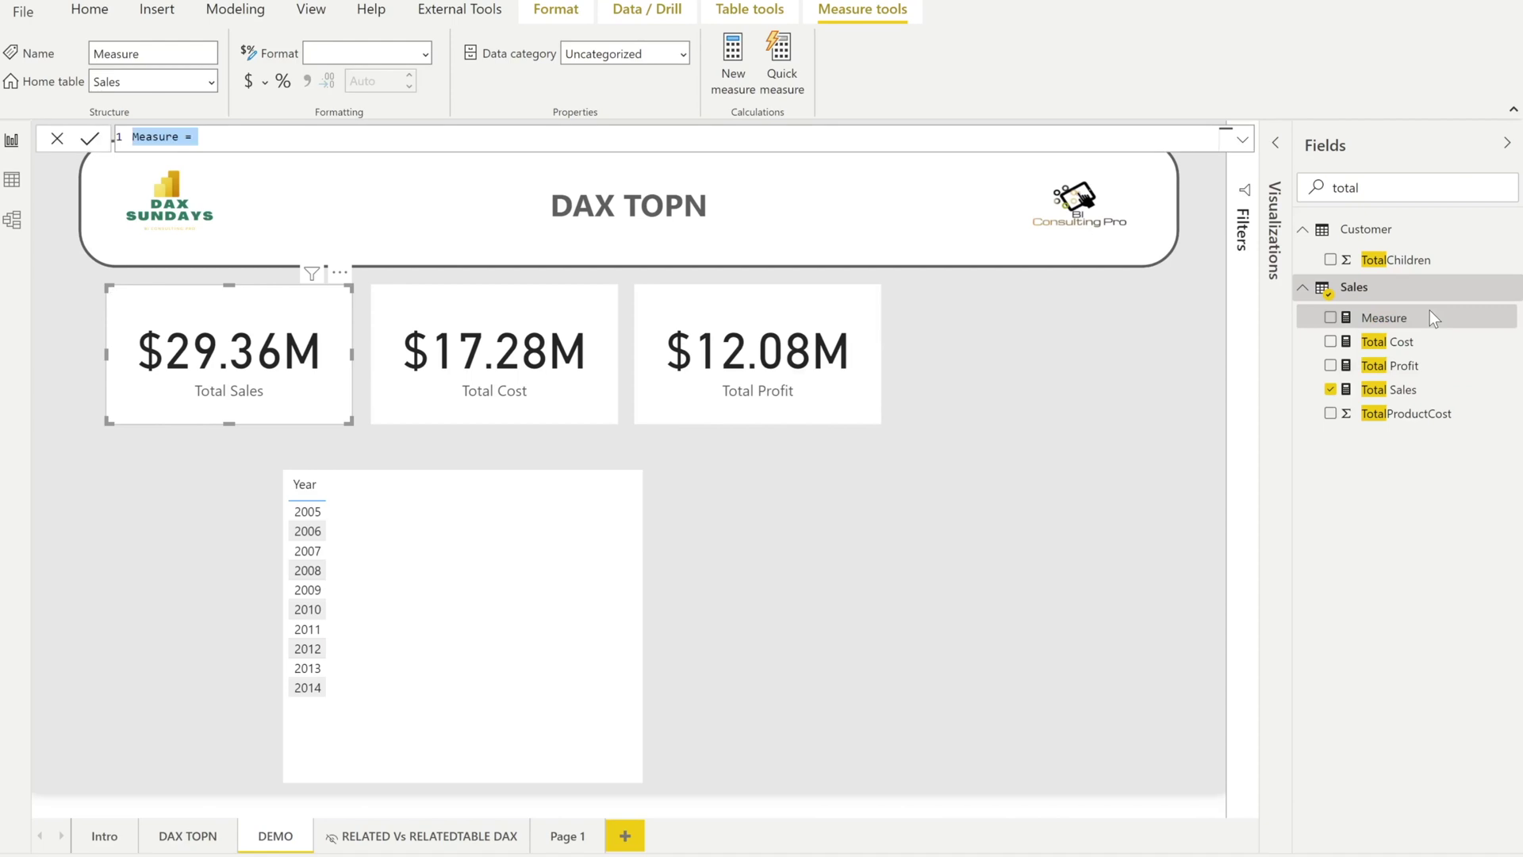
text(Top 10)
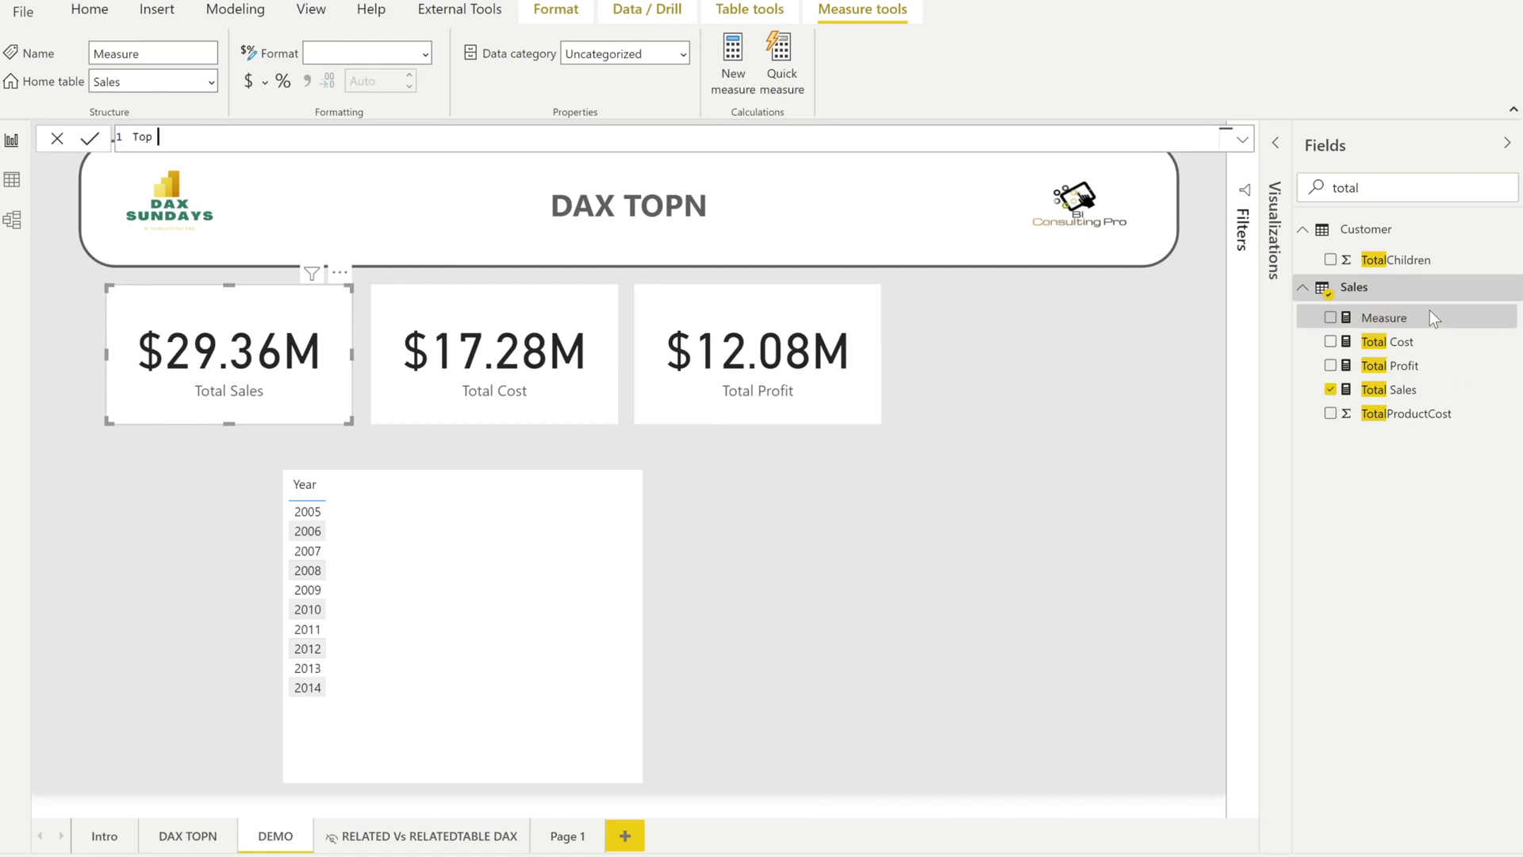
key(BackSpace)
key(BackSpace)
key(BackSpace)
text(5 Total Sales =)
text(cal)
key(Tab)
text([)
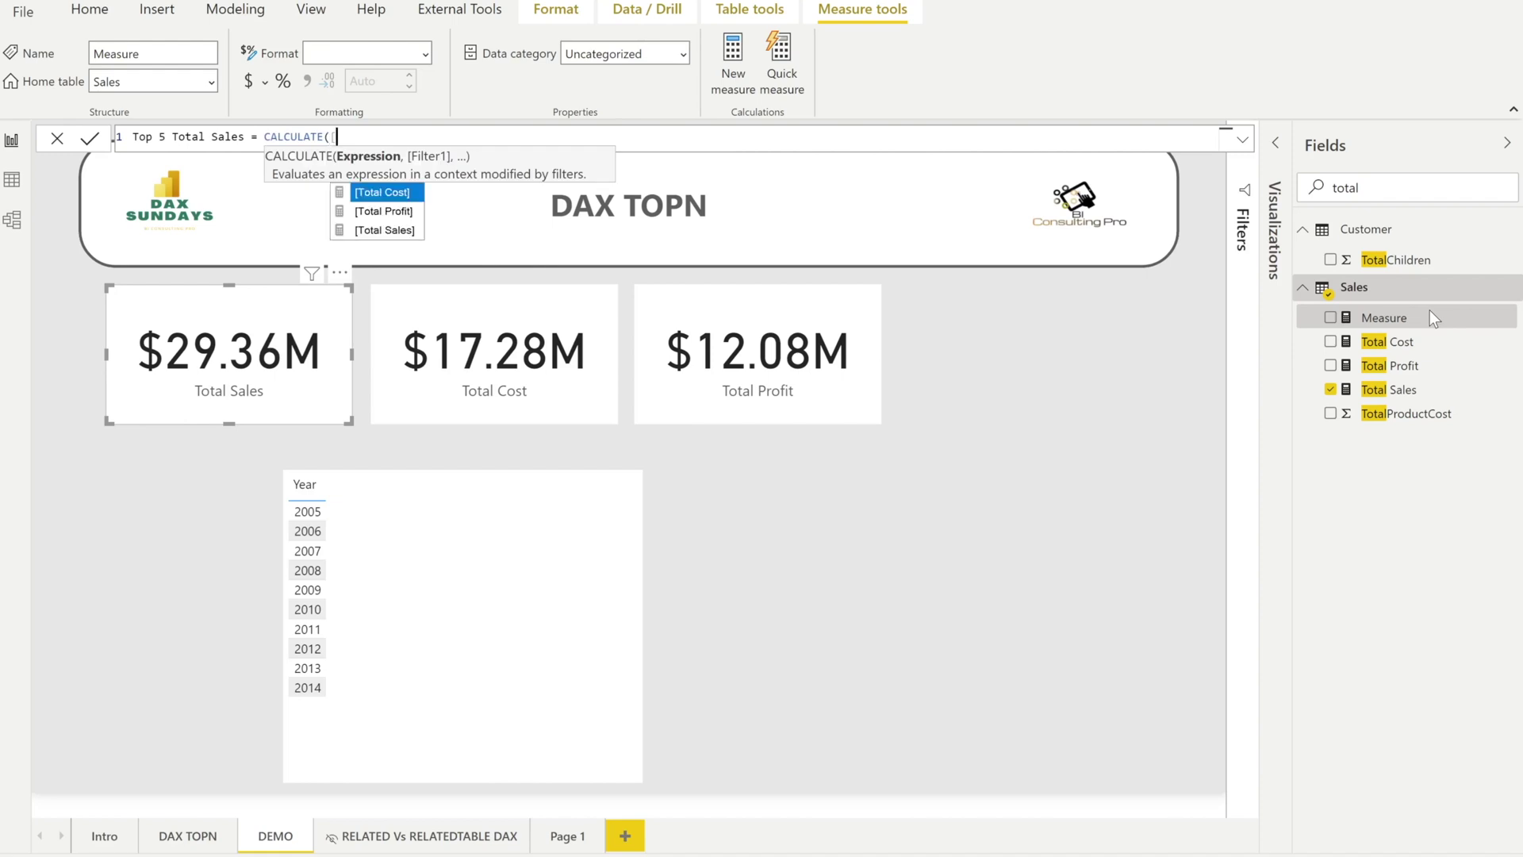
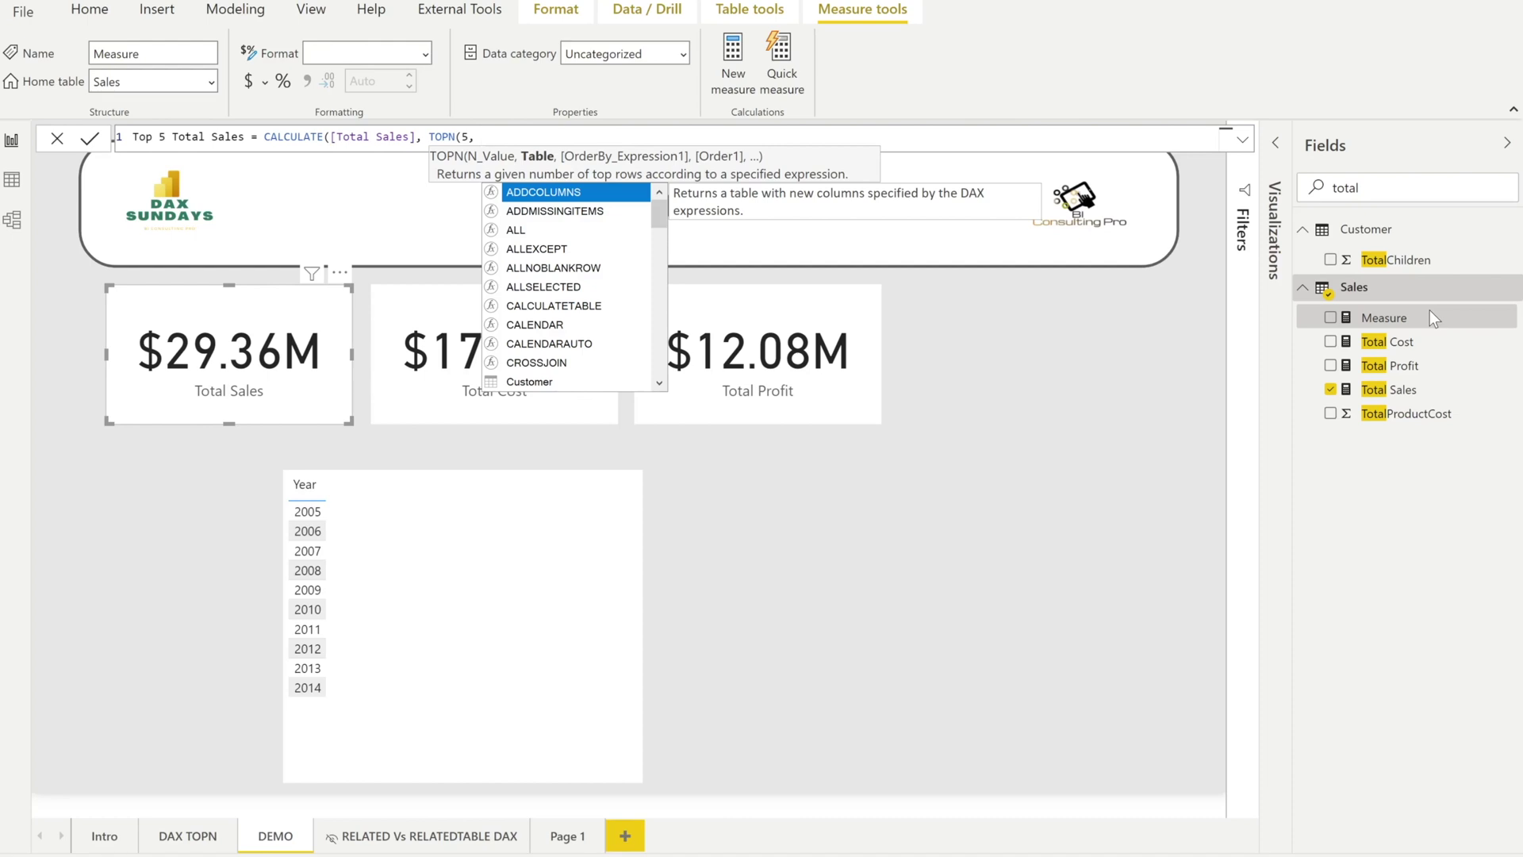
Step: Complete the TOPN filter with the Sales table, ordered by [Total Sales] in DESC order, and close its parenthesis
text(Sales)
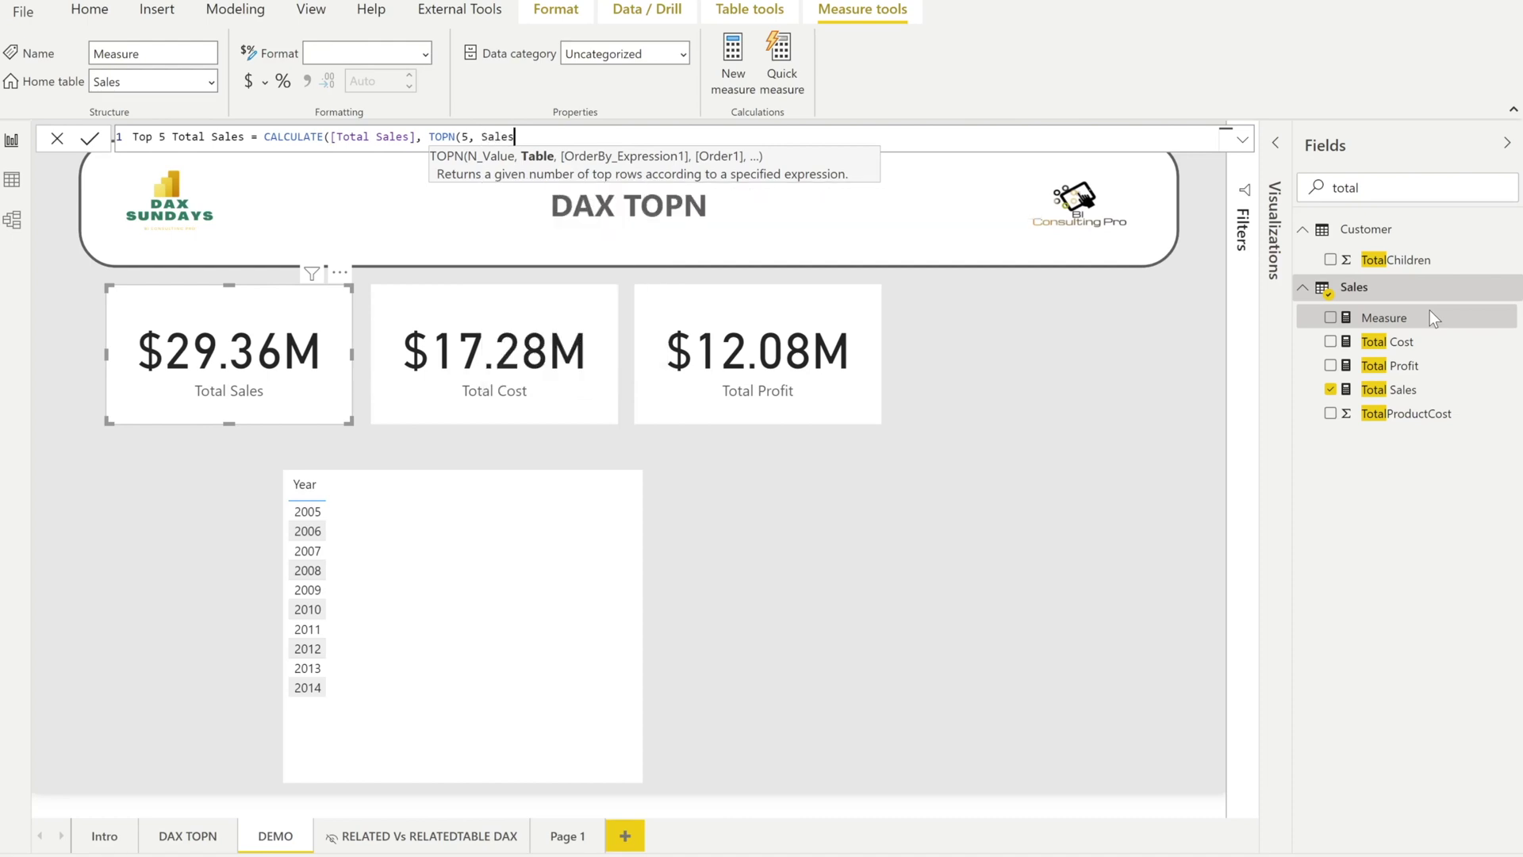
text(,)
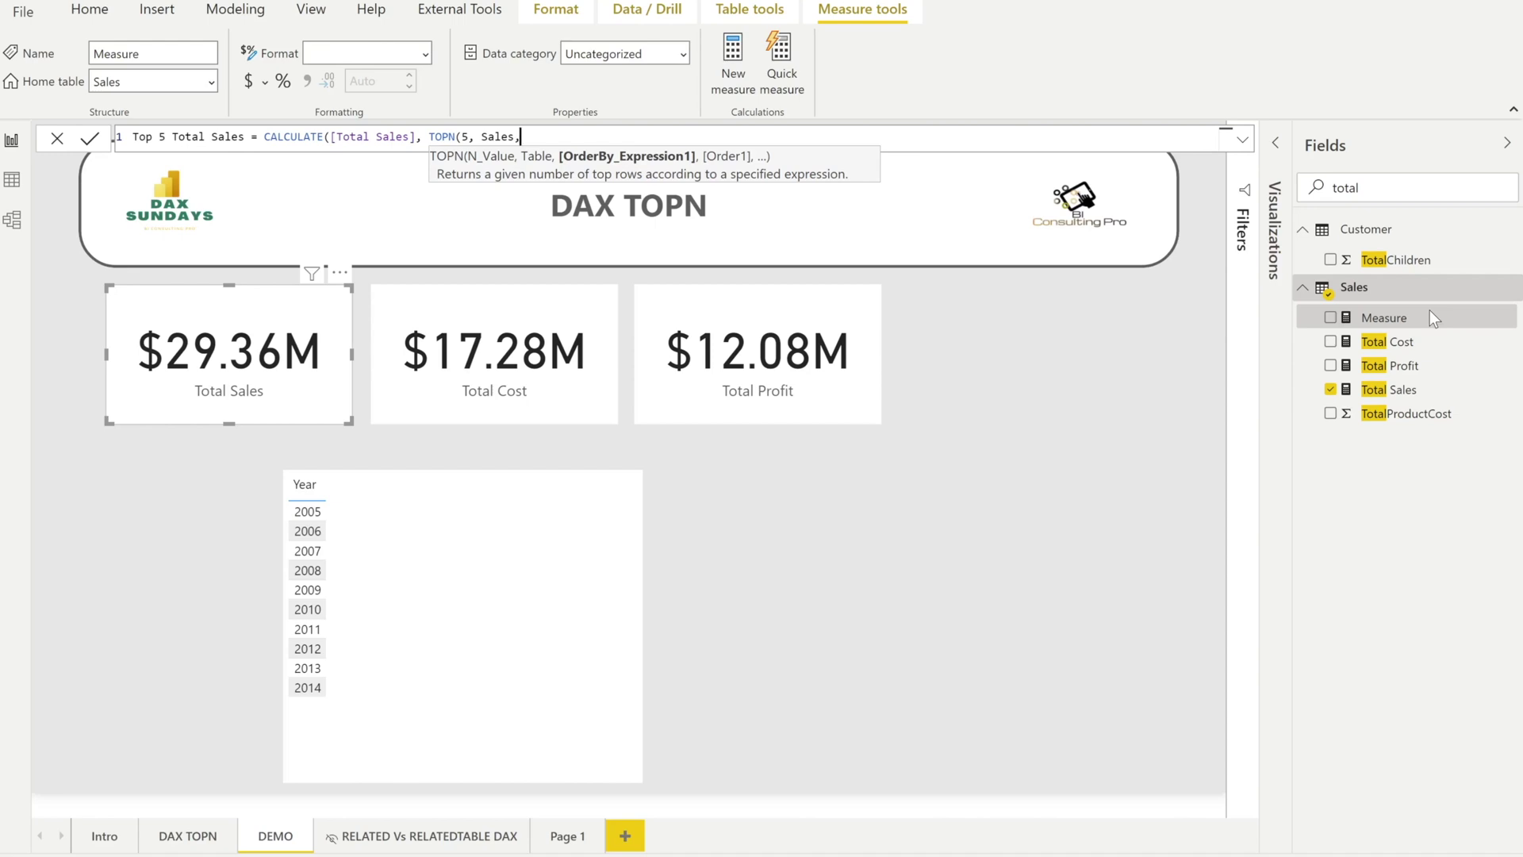
text([tot)
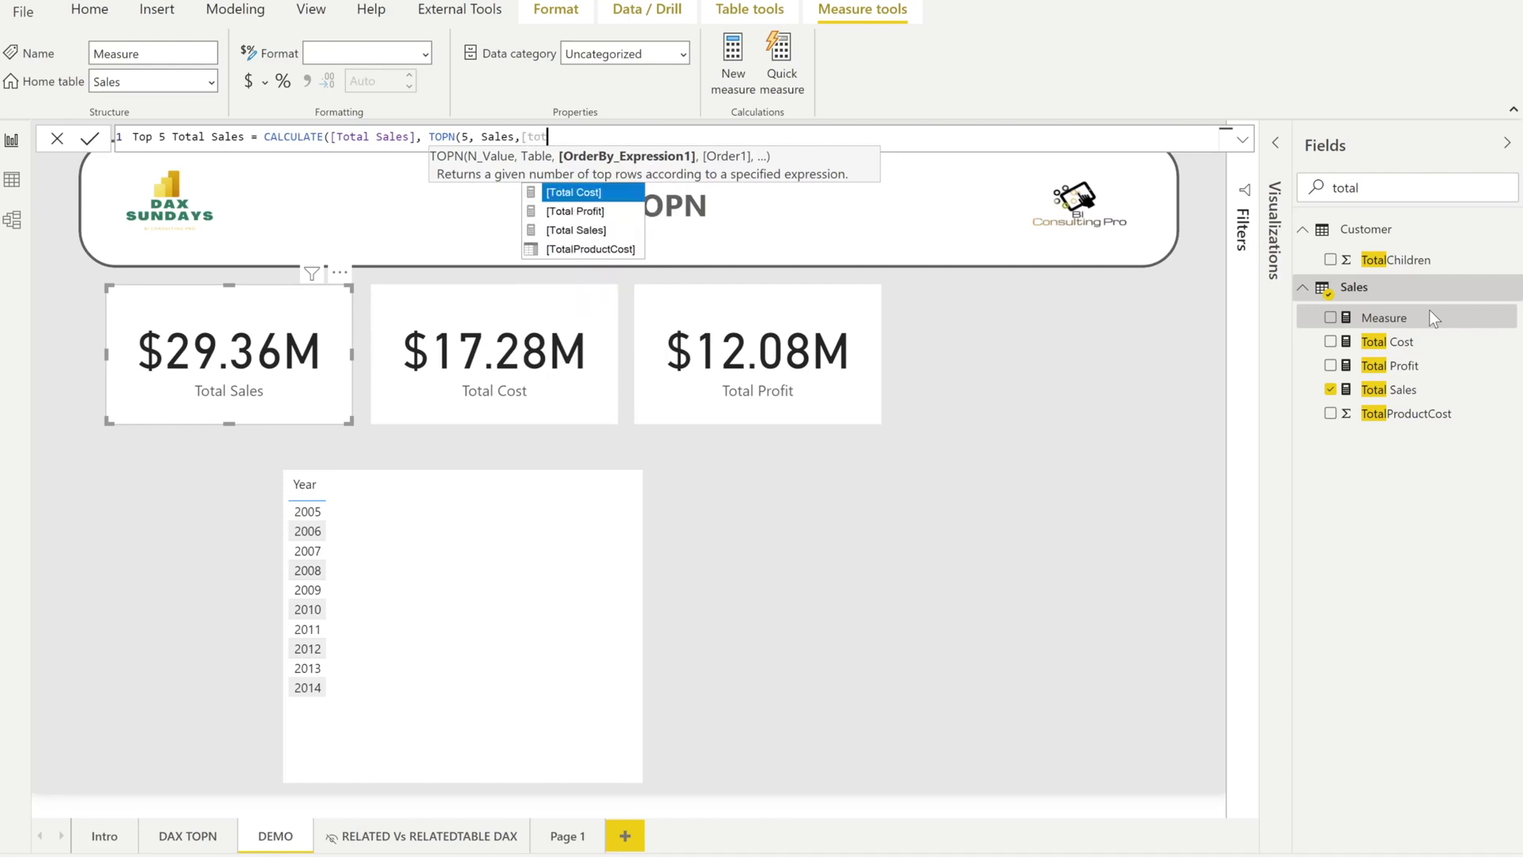
key(Down)
key(Down)
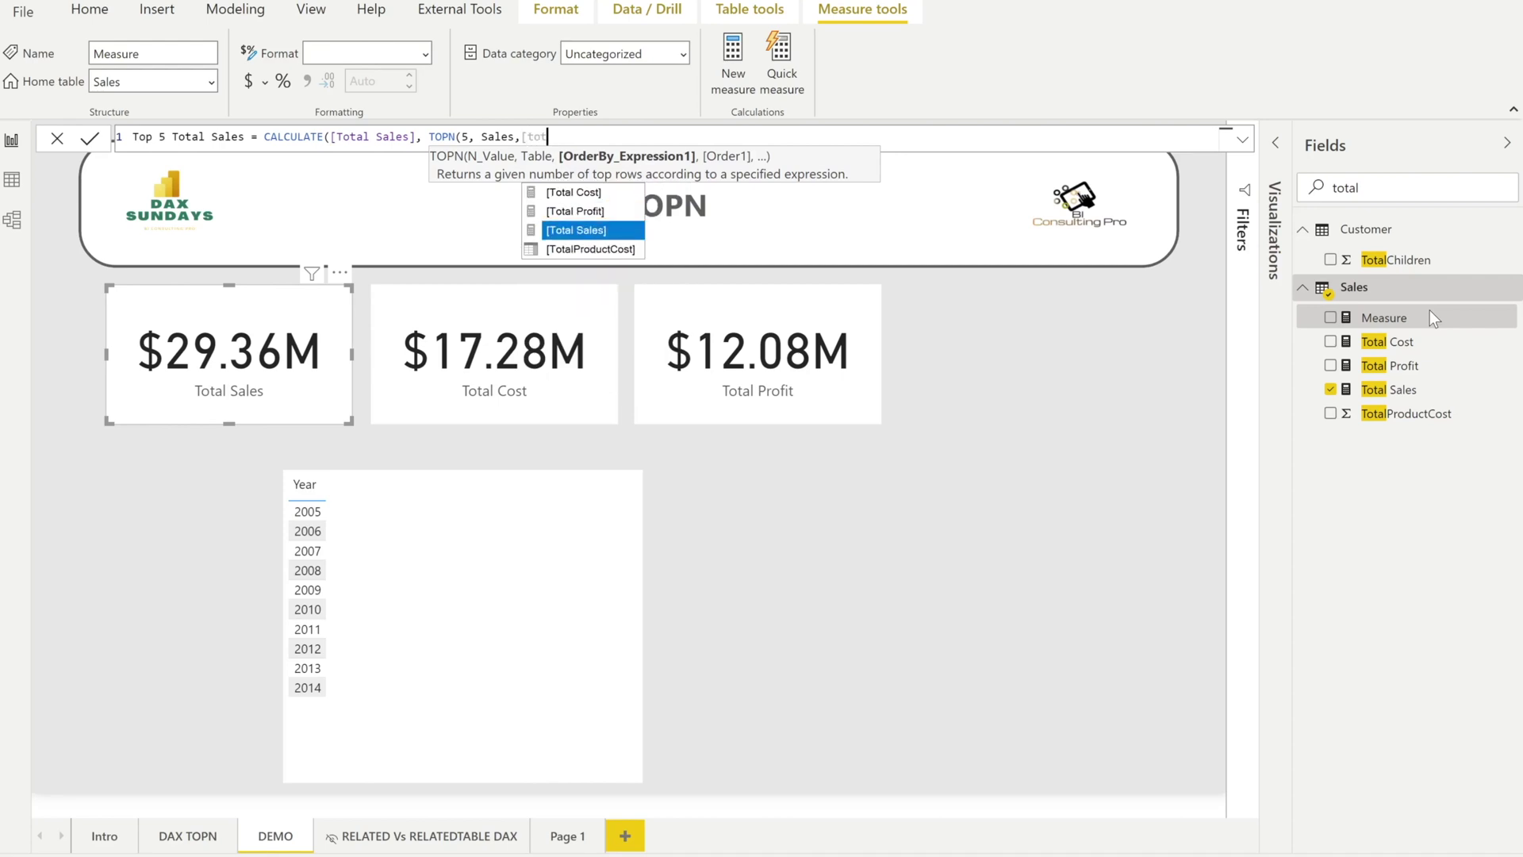
key(Tab)
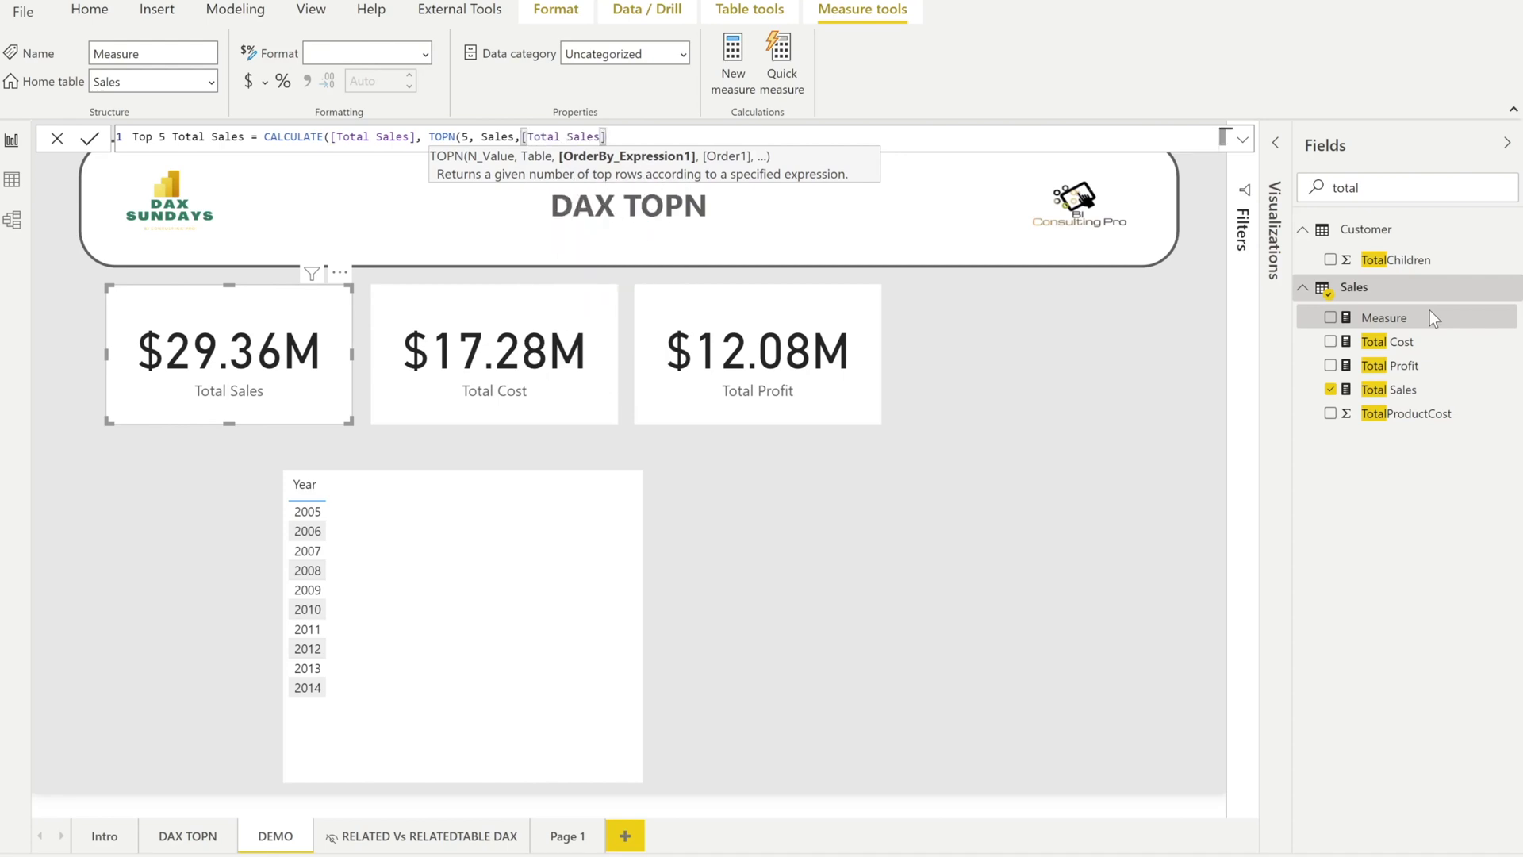
text(, DESC)
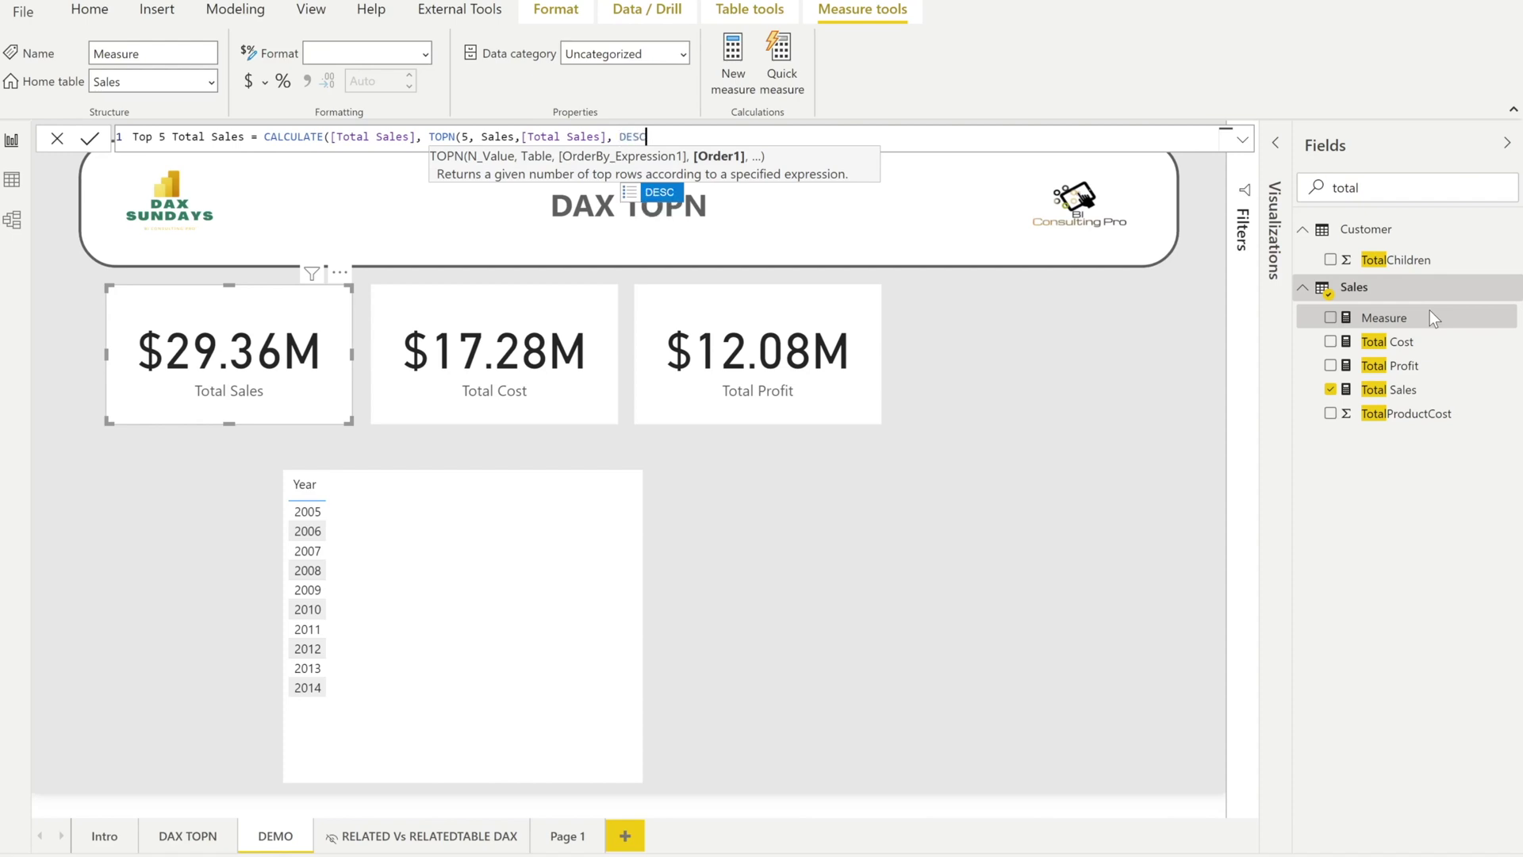
text())
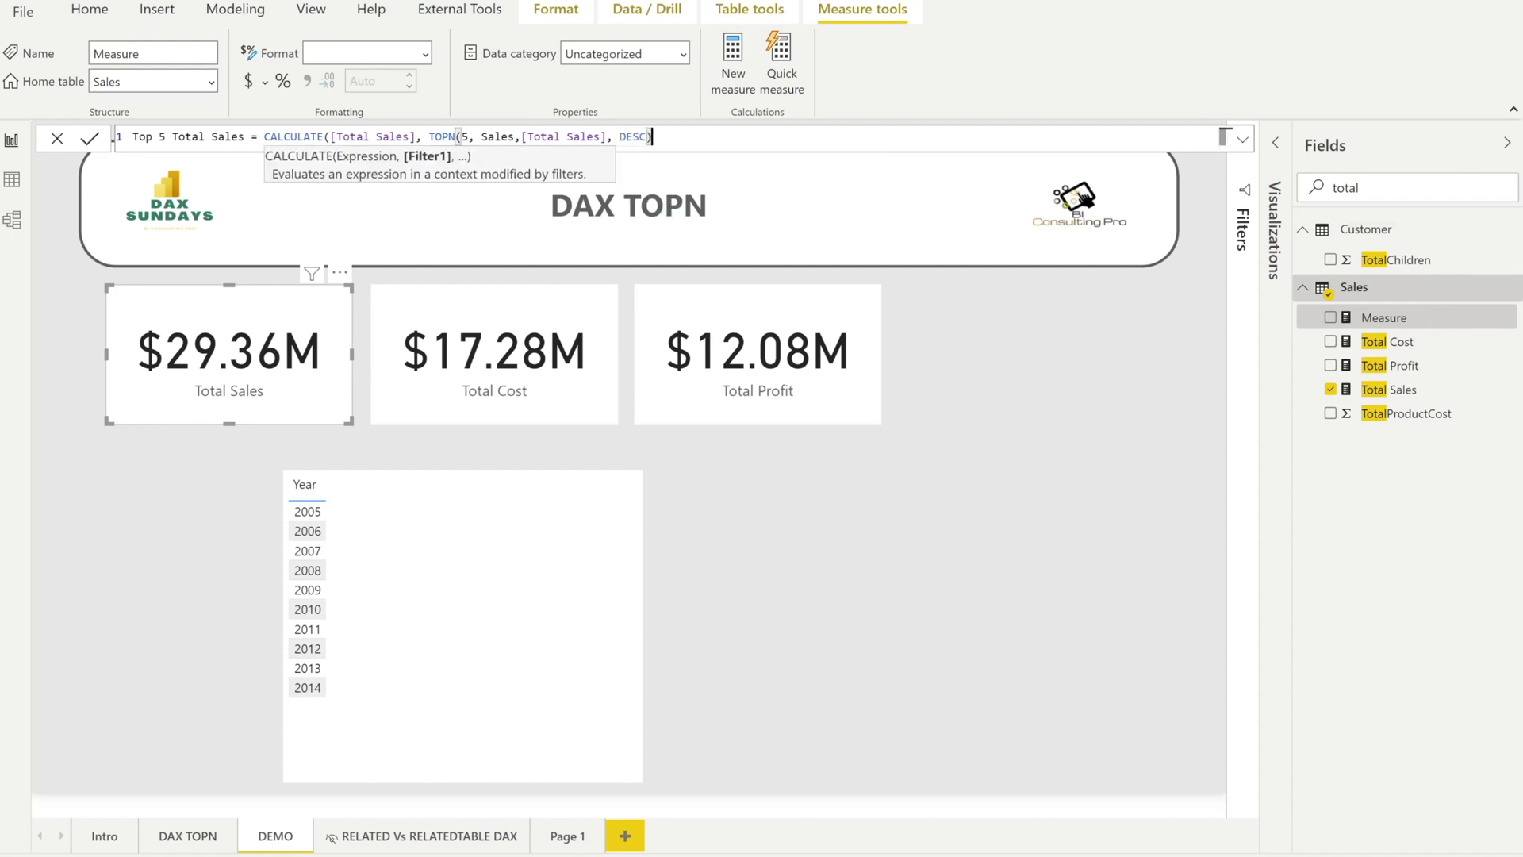
Step: Enlarge the formula for reading and review the measure name, the TOPN function, its row count, table and order-by expression
click(1251, 141)
scroll(682, 444, up, 3)
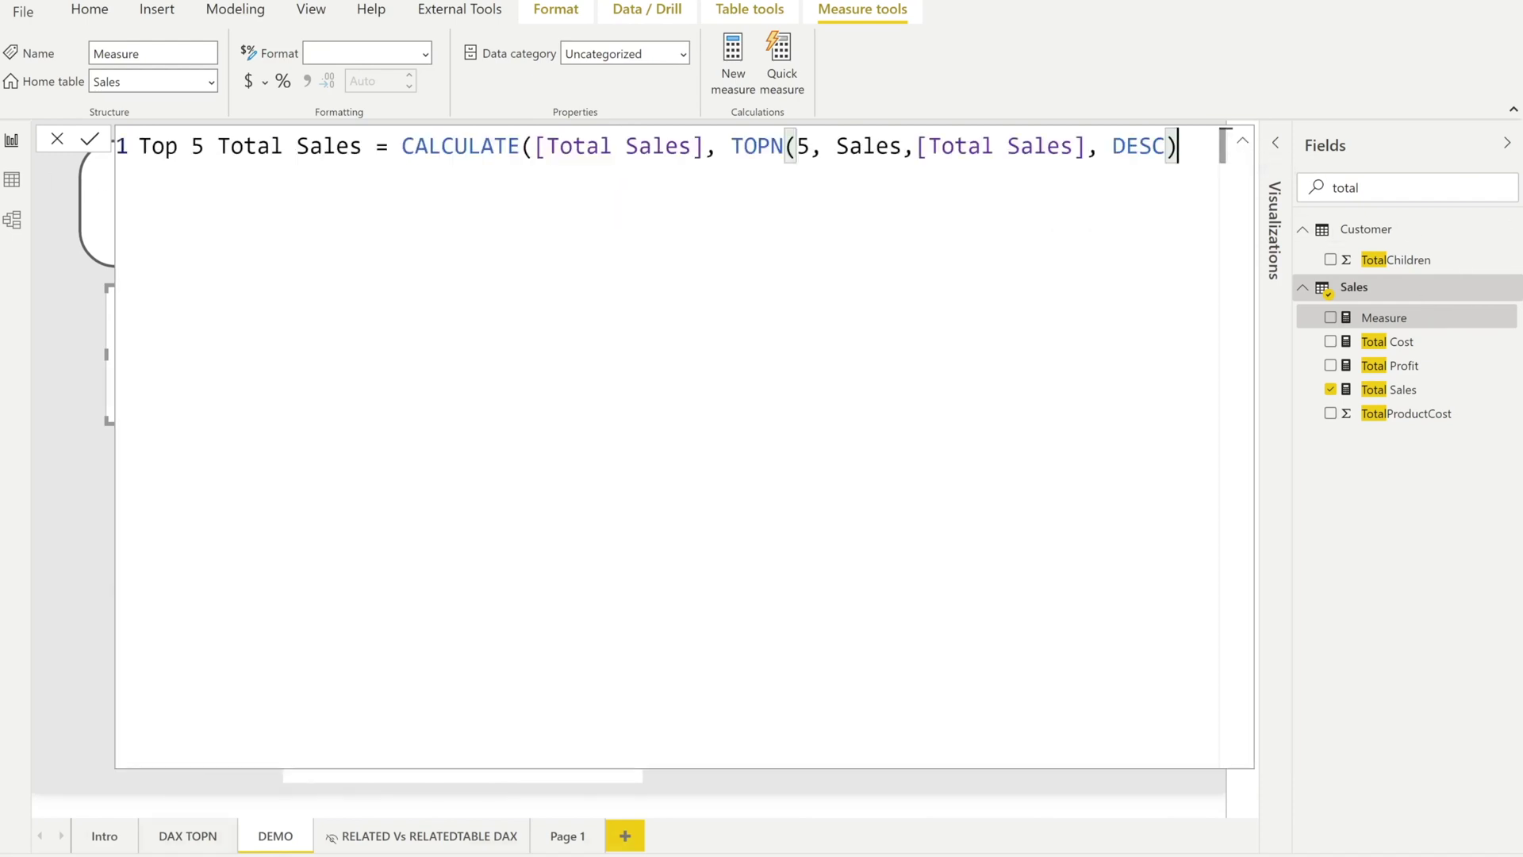
click(140, 146)
drag(140, 146, 402, 146)
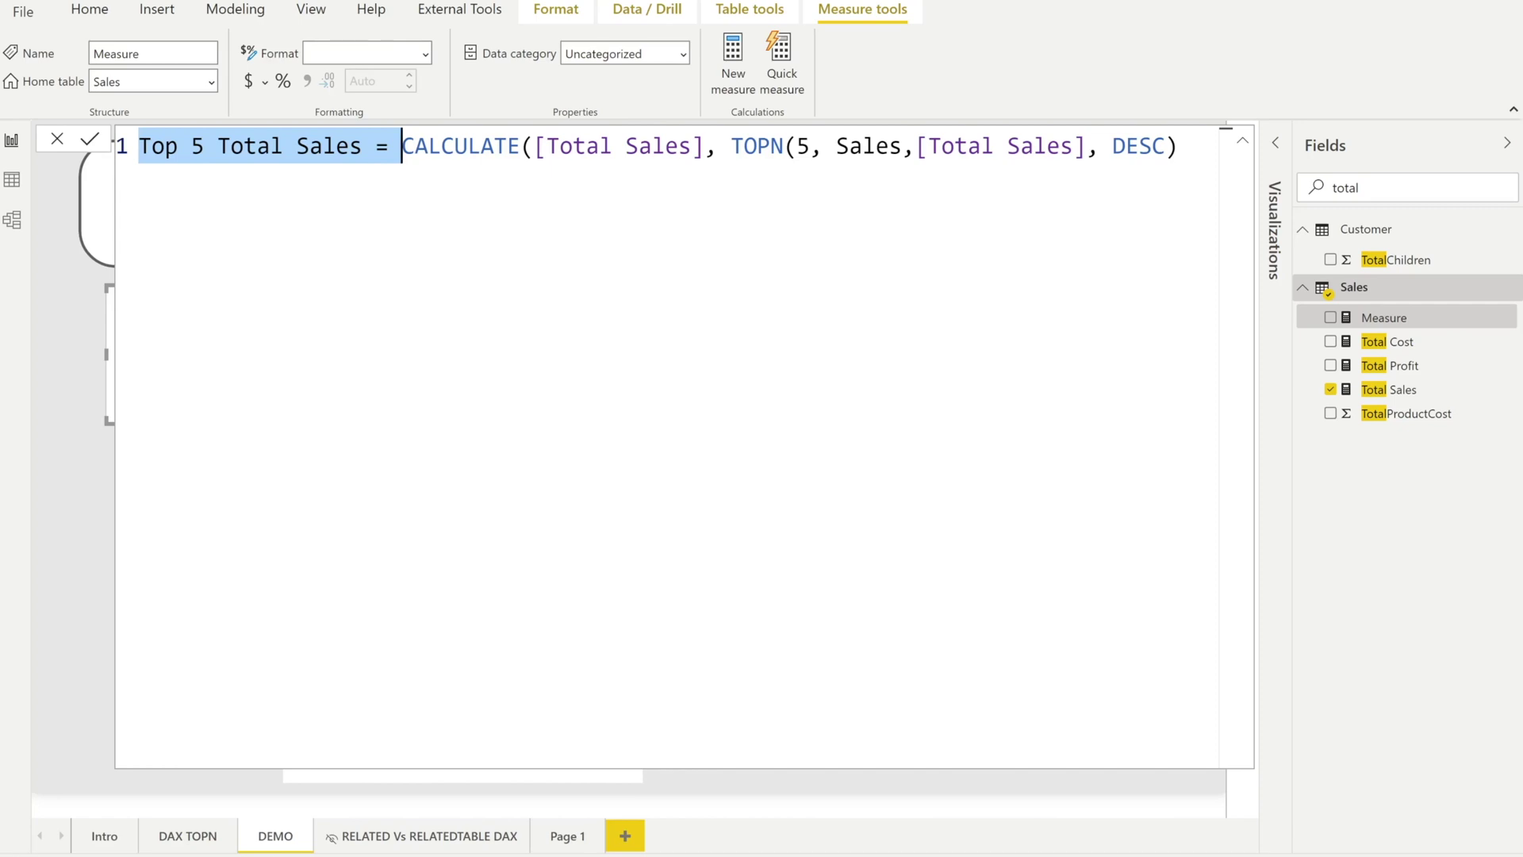
double_click(775, 146)
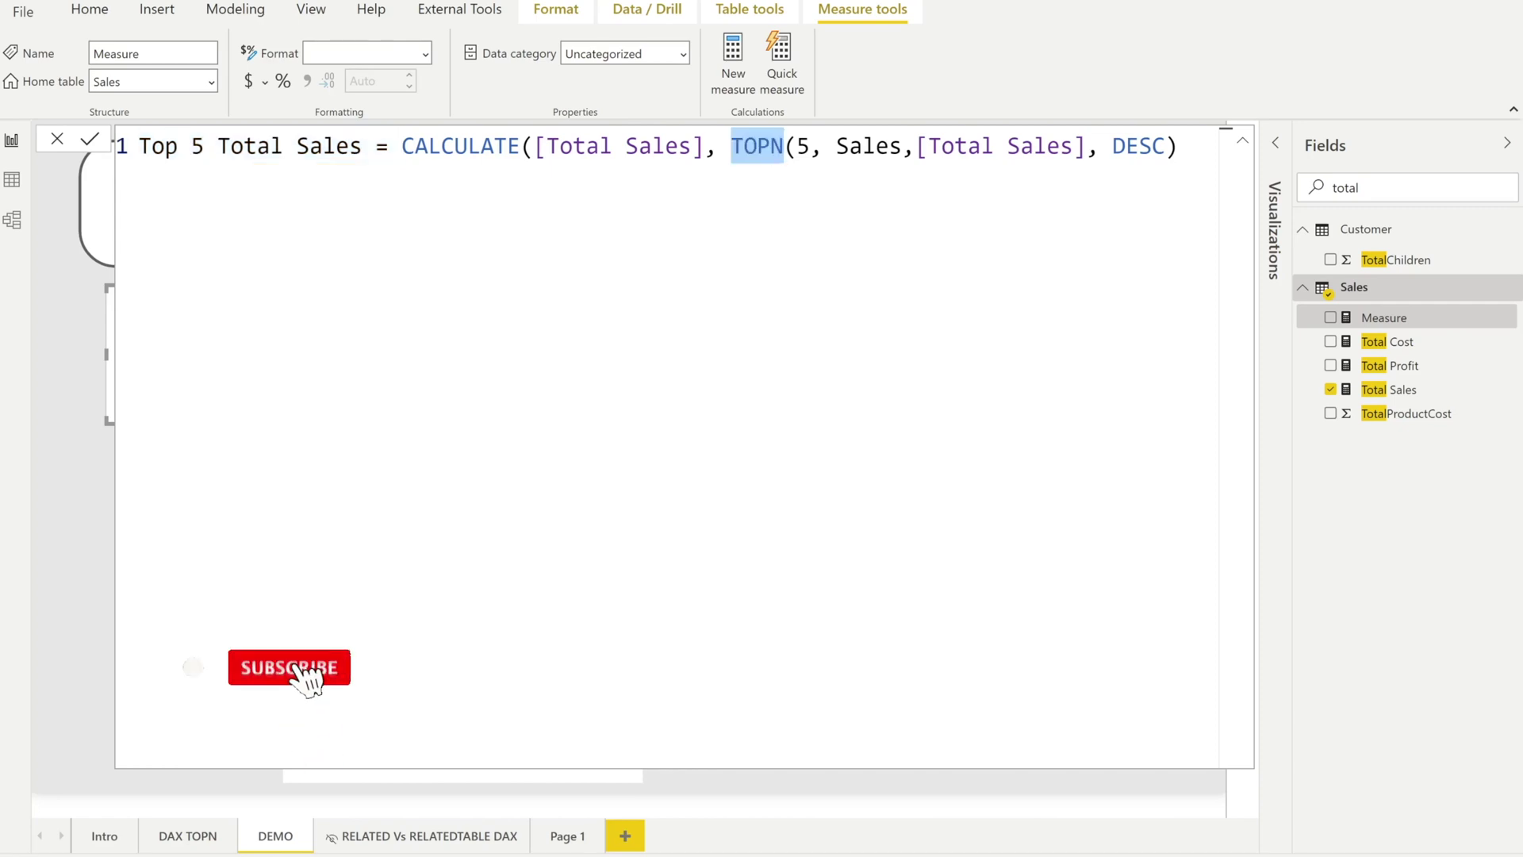
key(Right)
key(Right)
key(shift+Right)
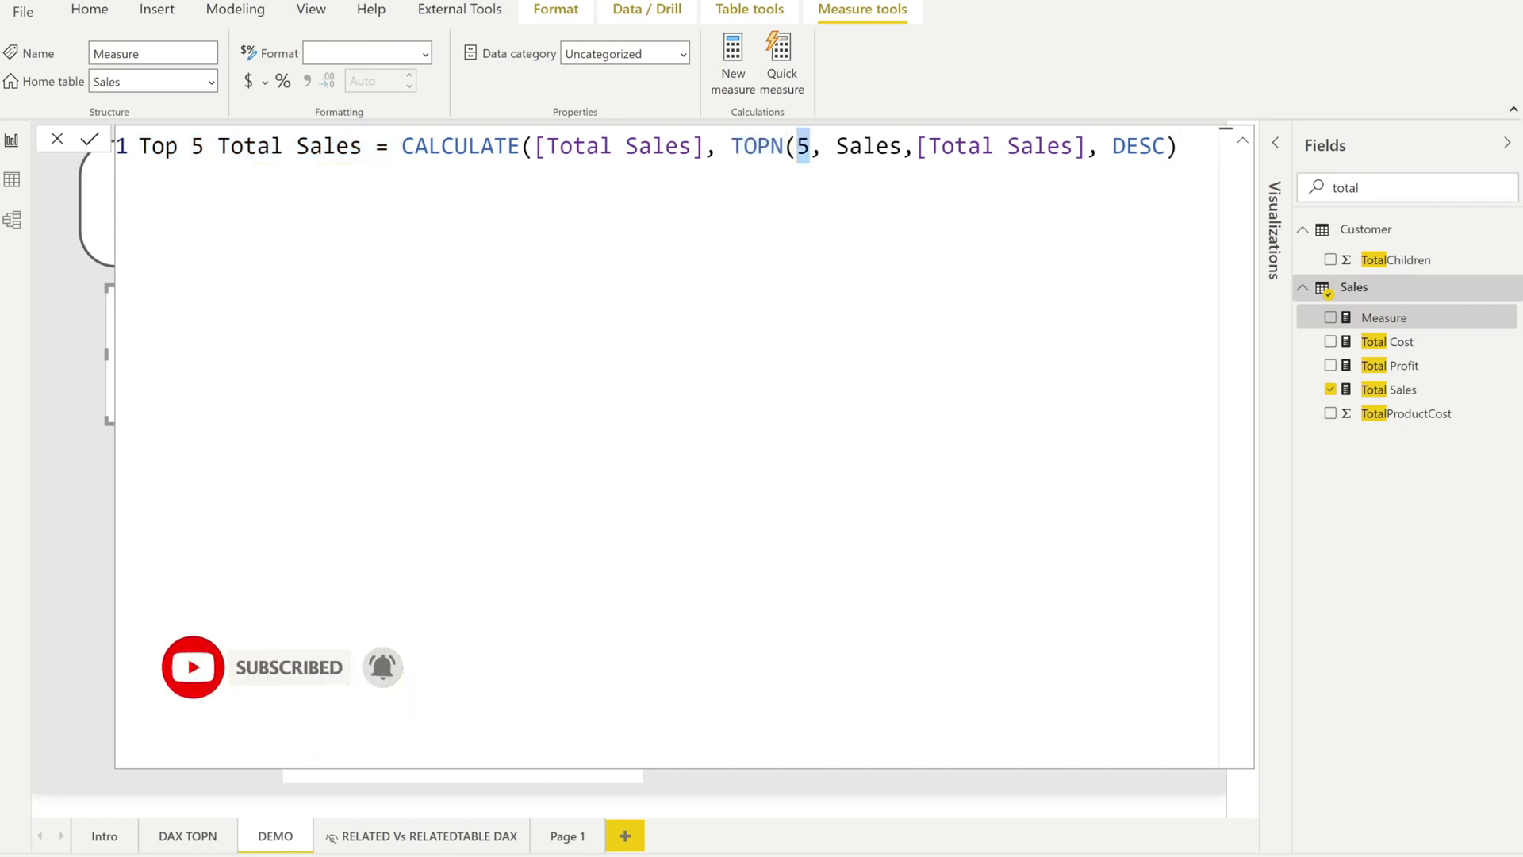
click(868, 146)
double_click(869, 146)
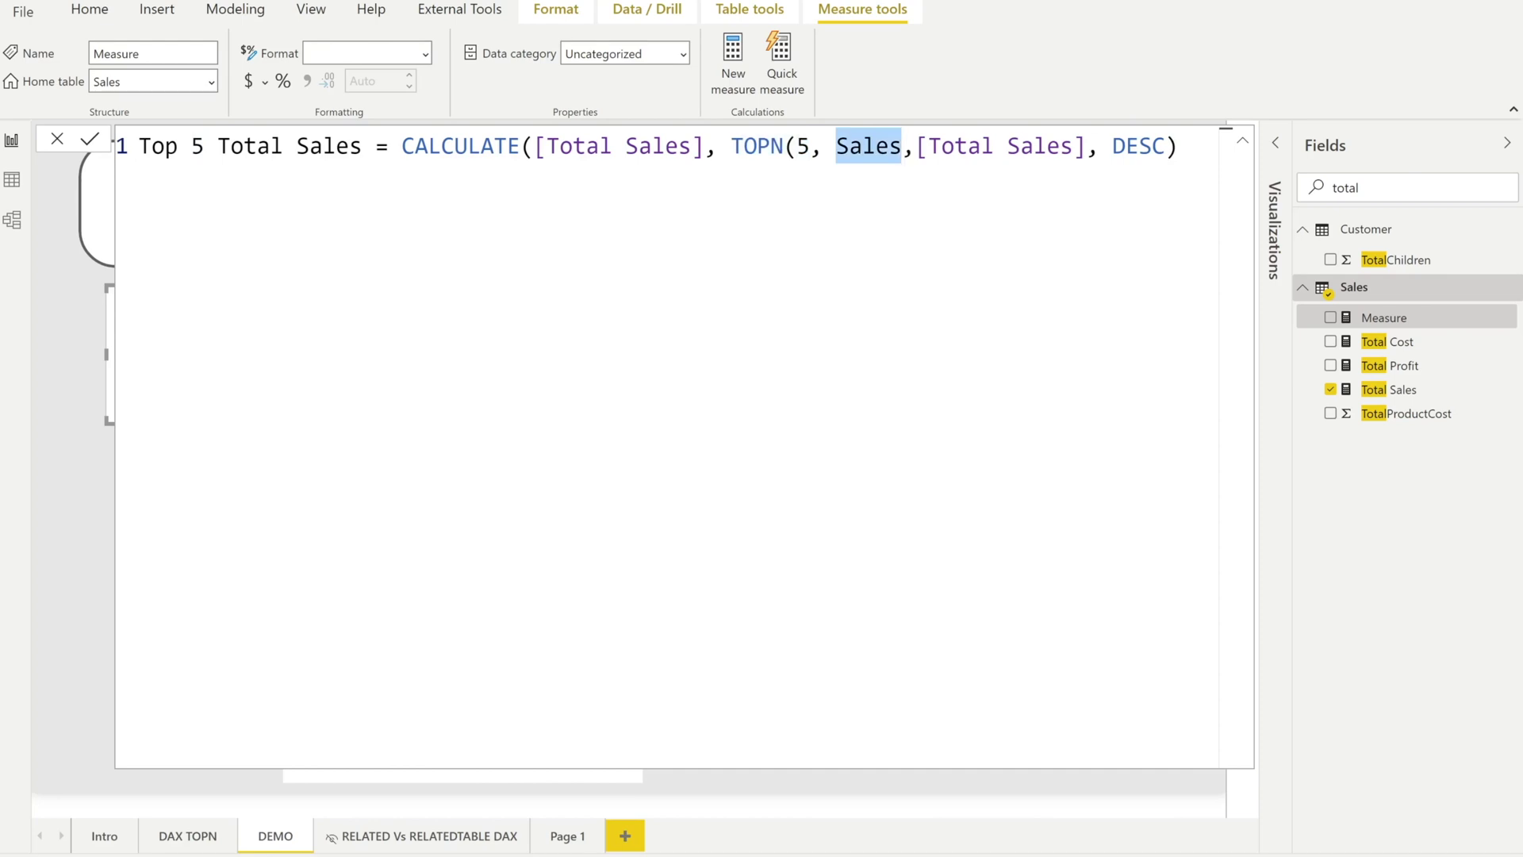
click(993, 146)
double_click(960, 146)
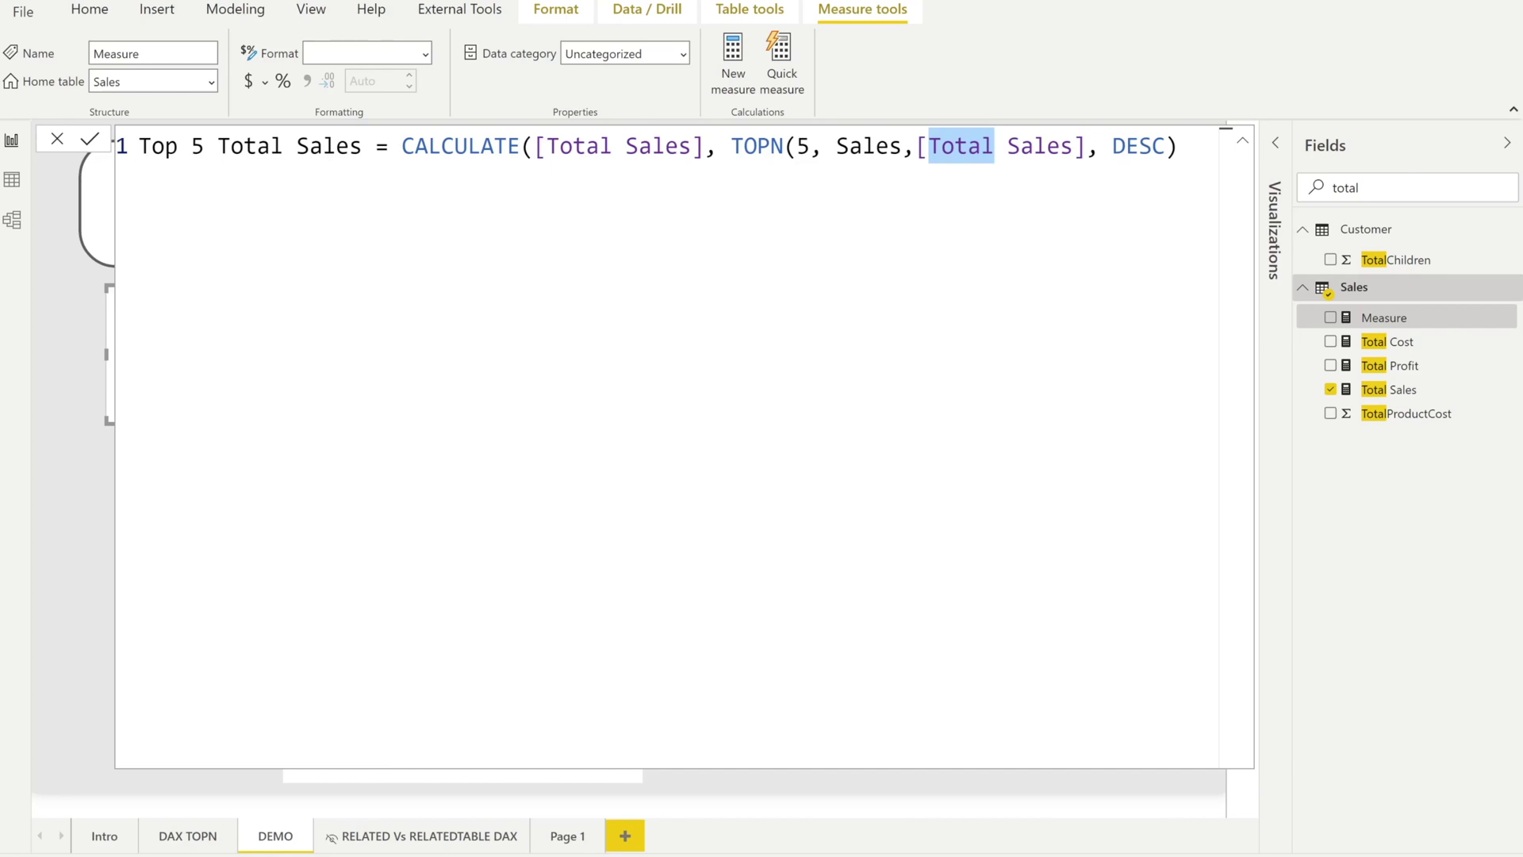
Step: Finish the Top 5 Total Sales formula with CALCULATE's closing parenthesis, commit the measure and close the formula editor
click(89, 143)
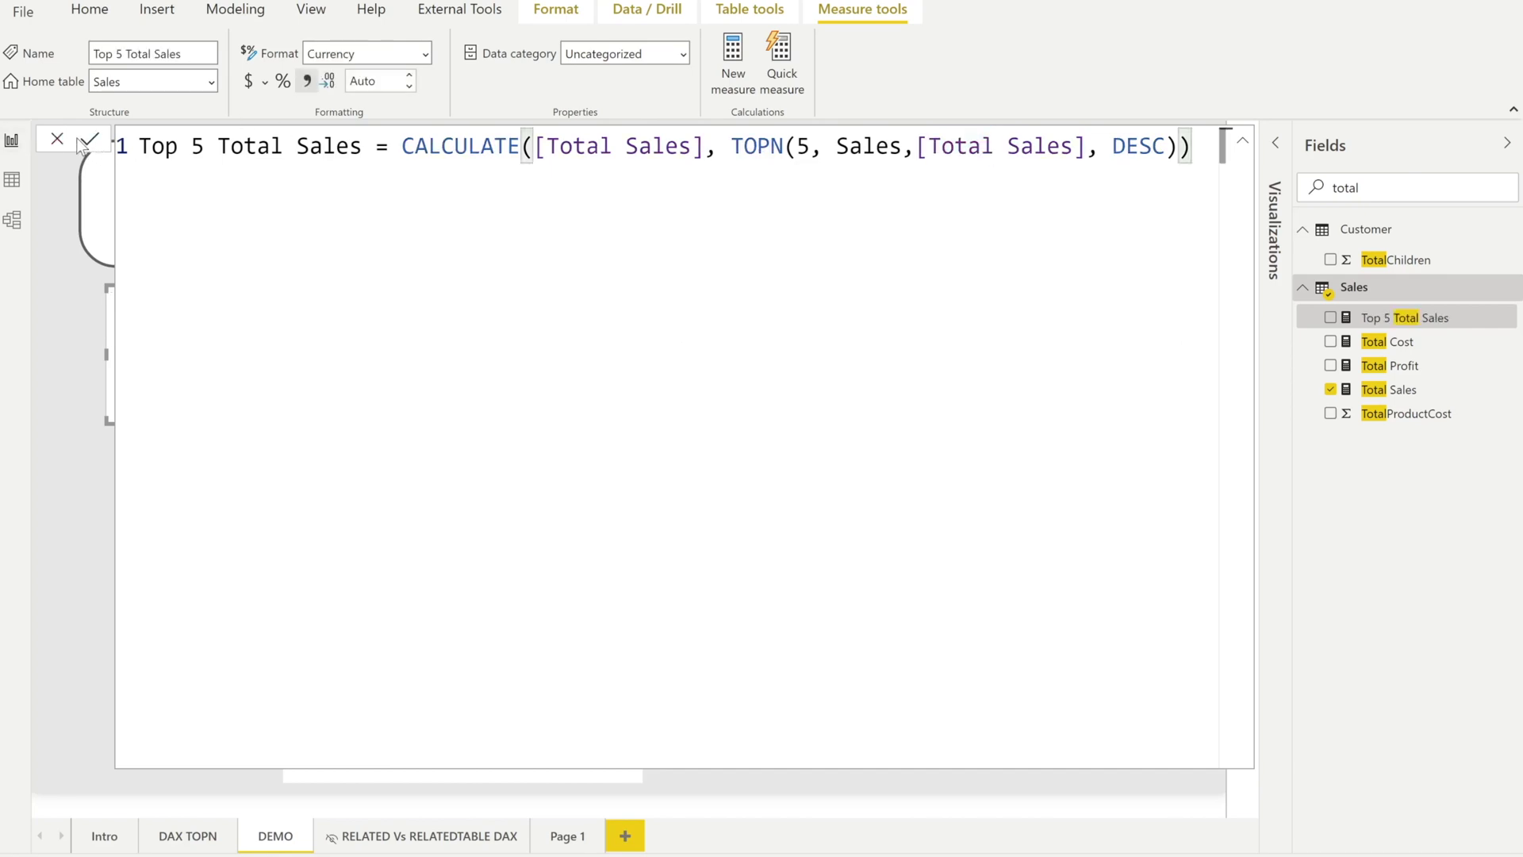
click(56, 139)
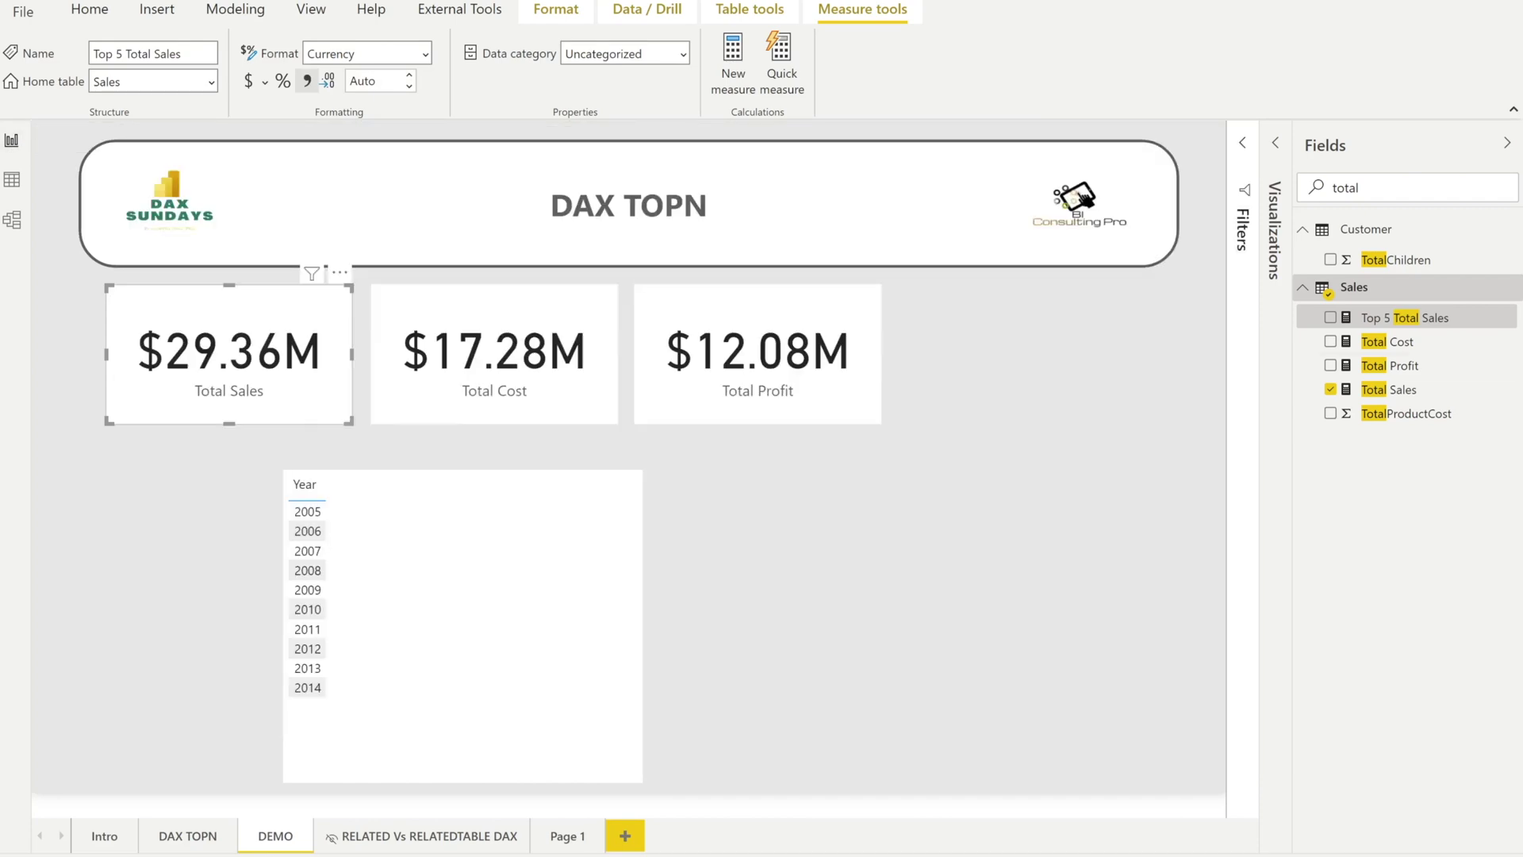
Step: Add the Top 5 Total Sales measure to the Year table visual on the DEMO page
drag(1380, 331, 537, 635)
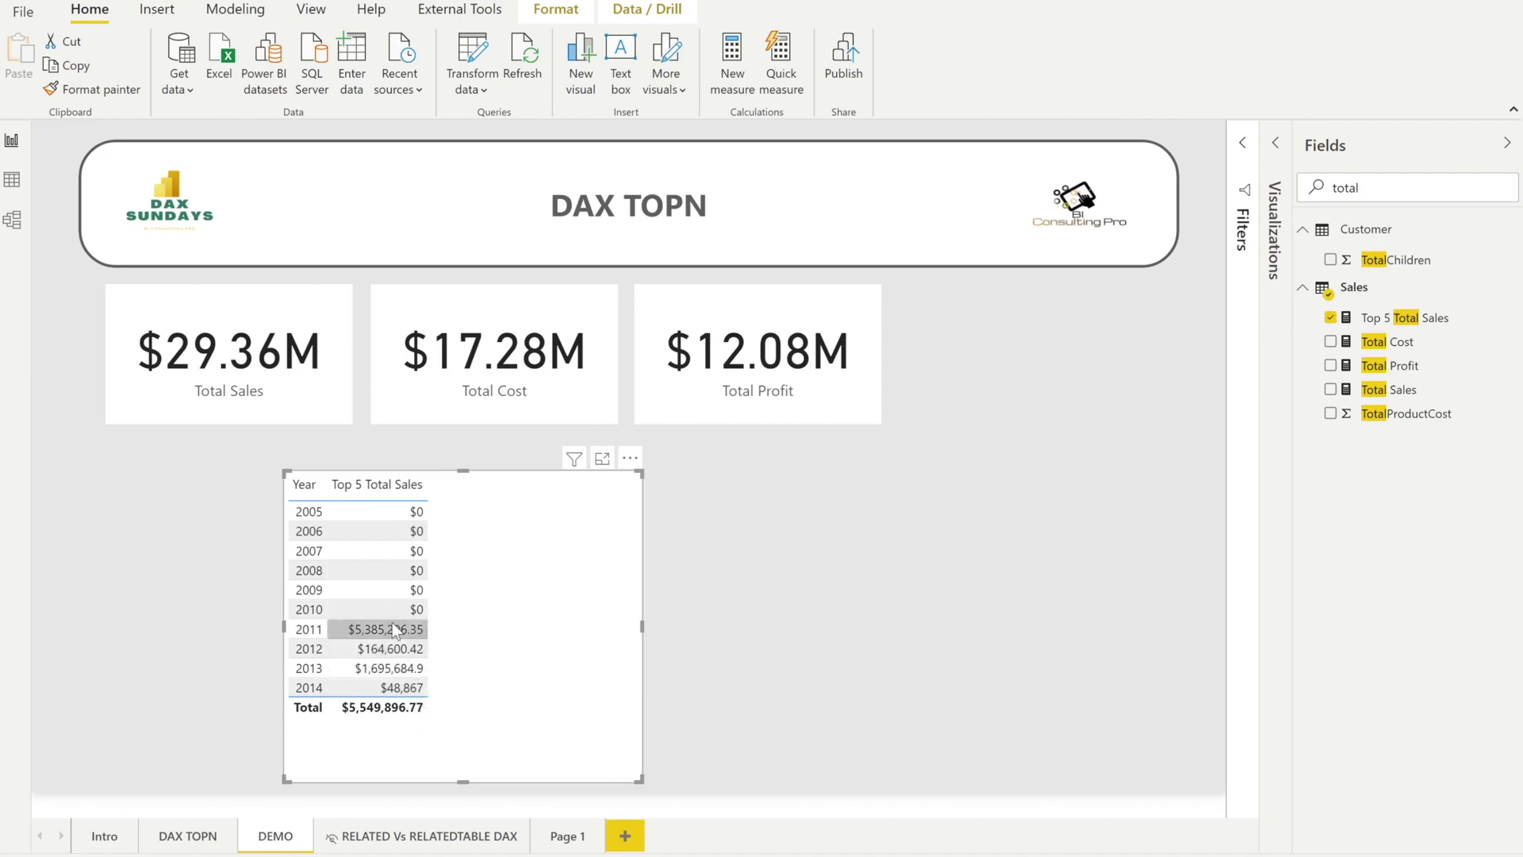
mouse_move(395, 631)
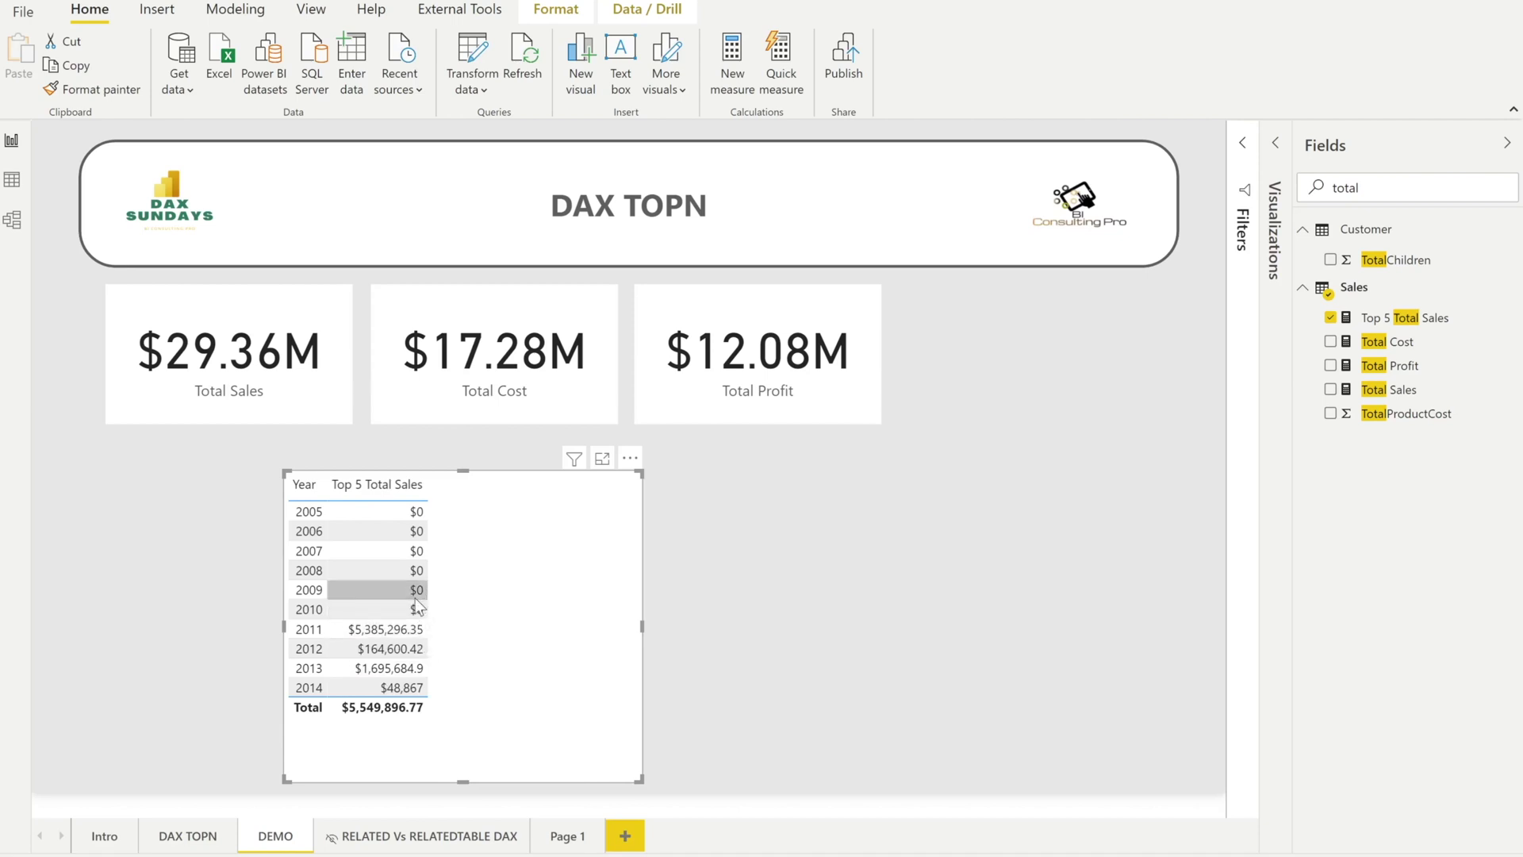
Step: Check the Total Sales measure's formula without changing it, and sort the Year table by Top 5 Total Sales in descending order
click(1365, 389)
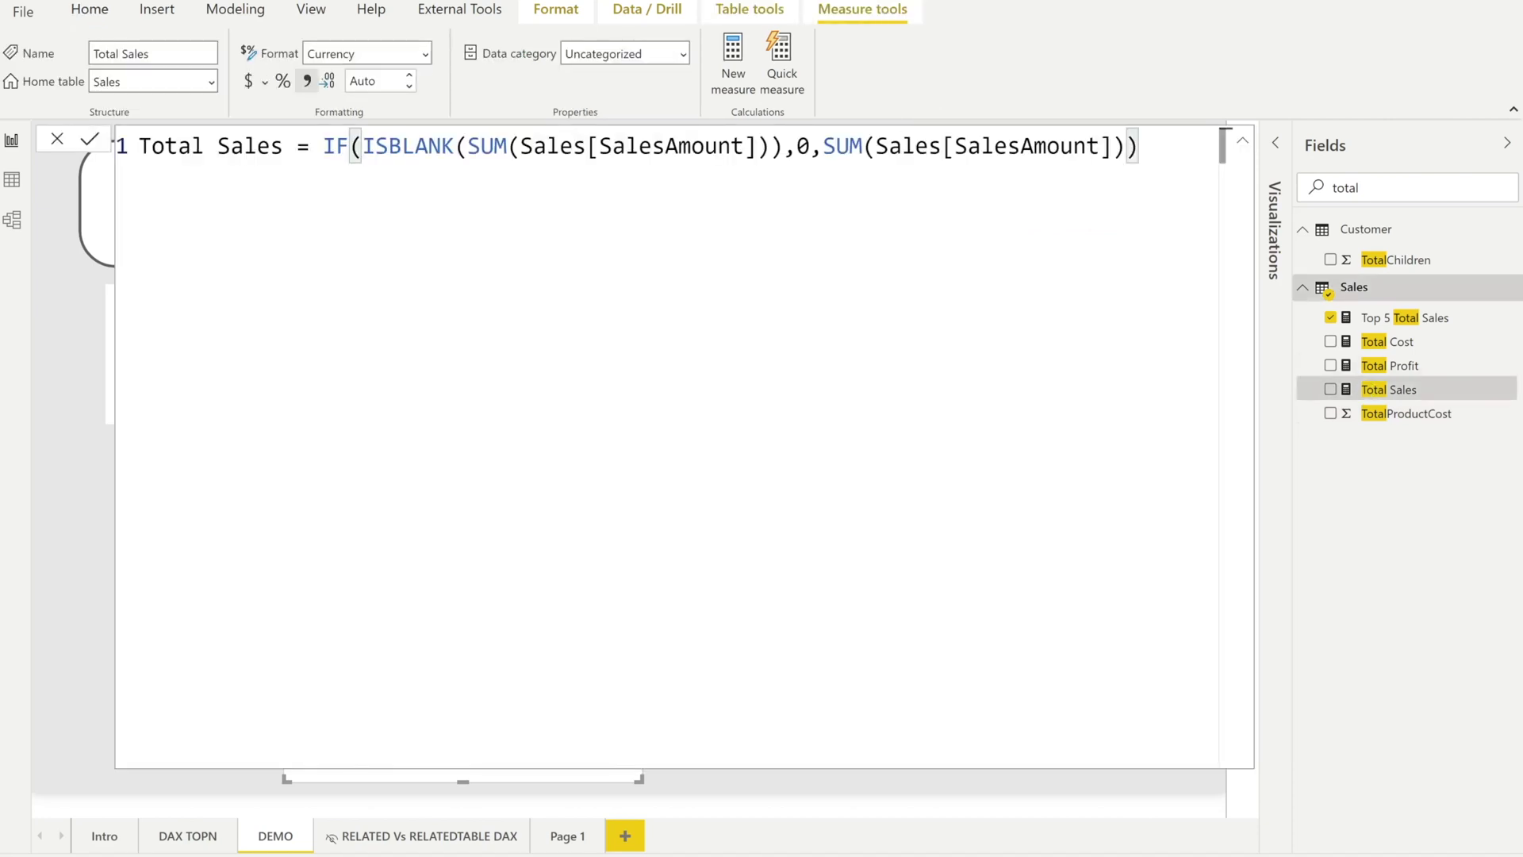
click(57, 139)
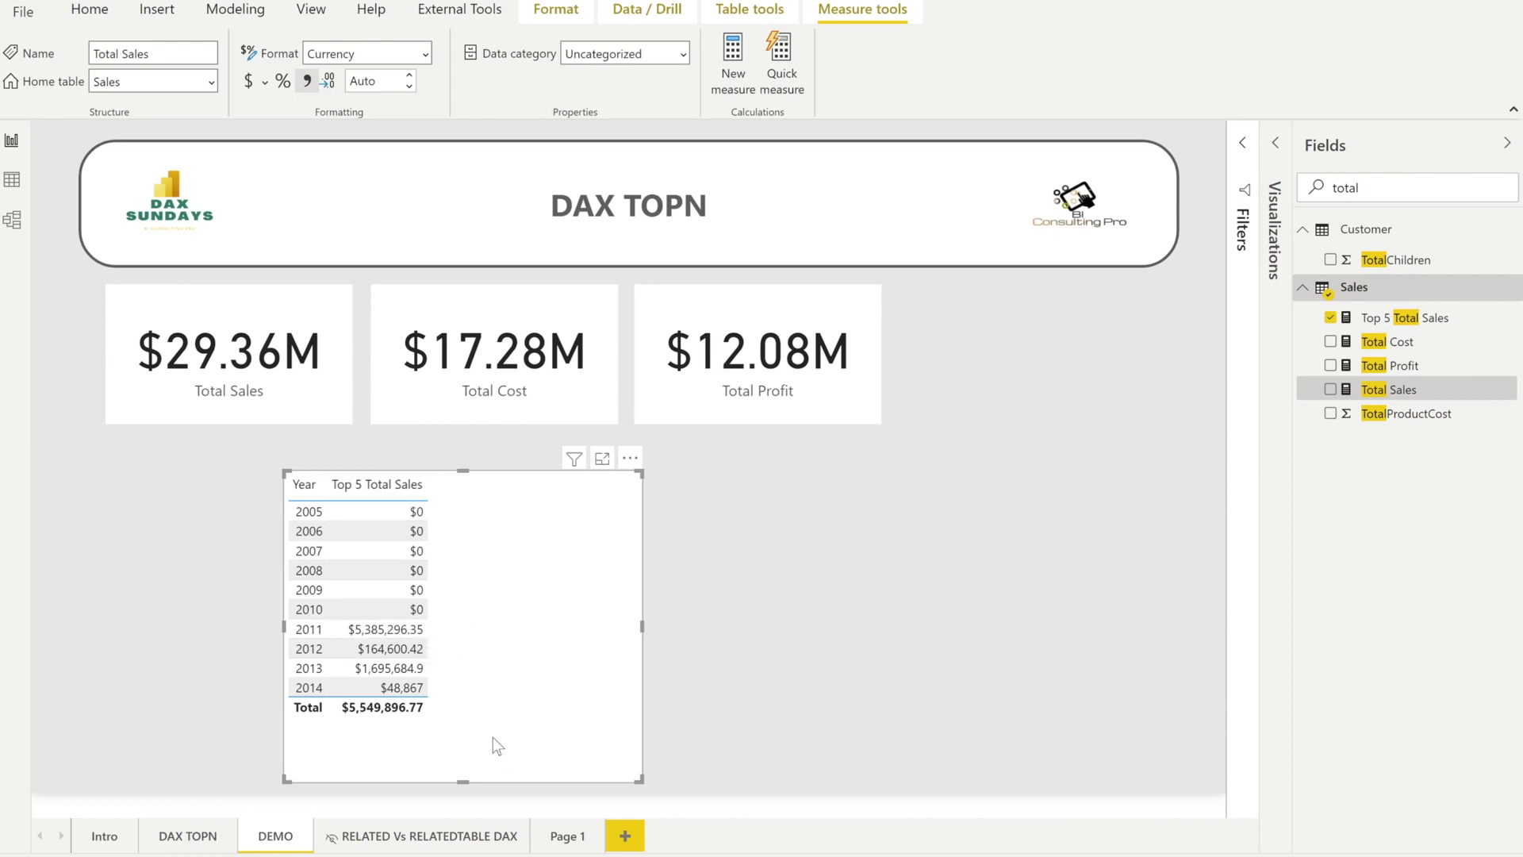
click(355, 485)
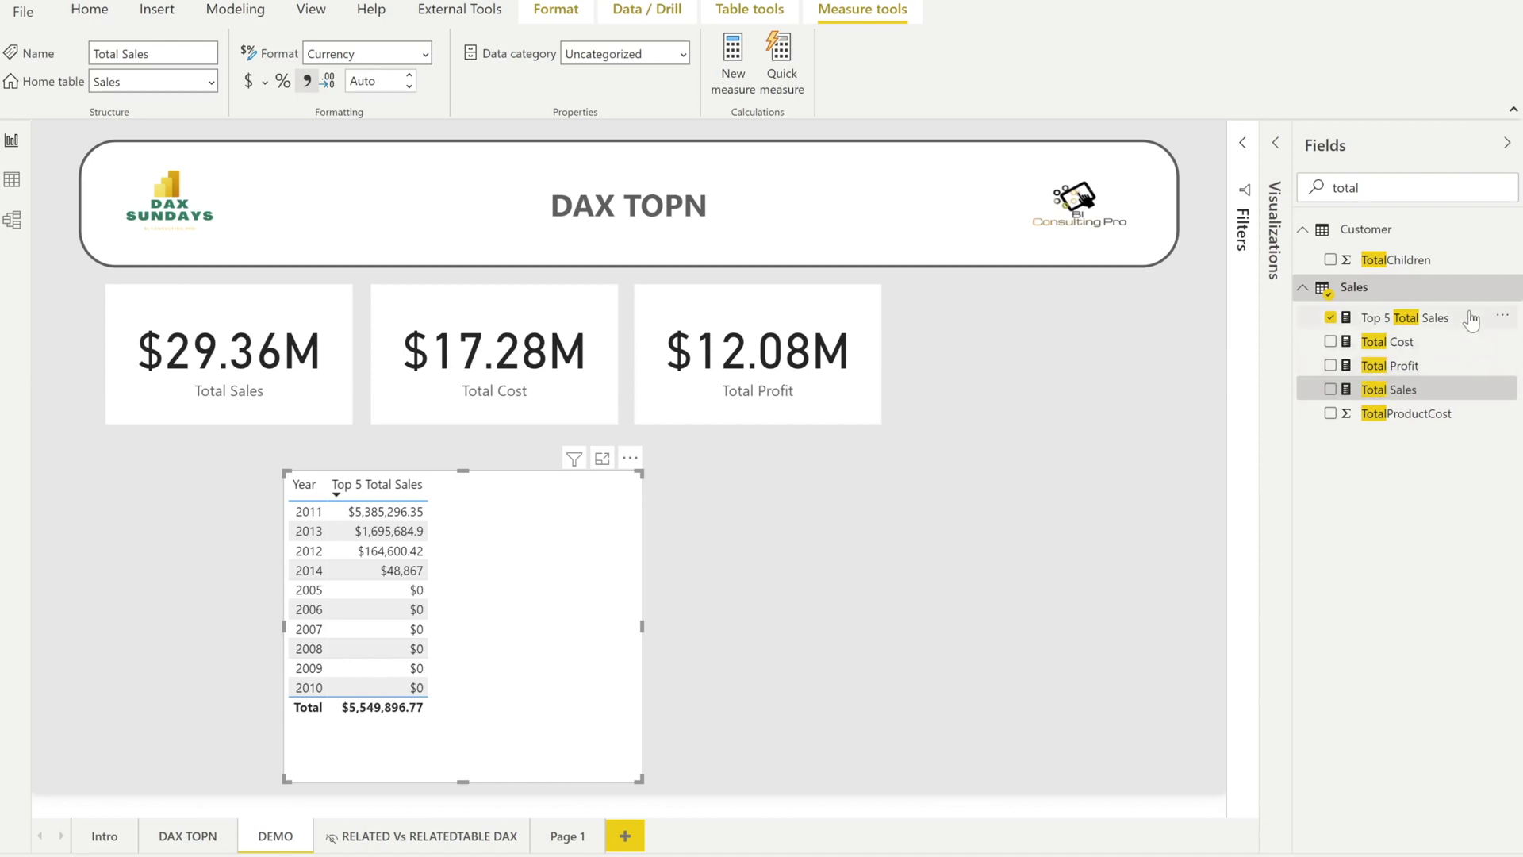
Step: Create a new measure in the Sales table and name it Top 5 Total Profit
click(1511, 287)
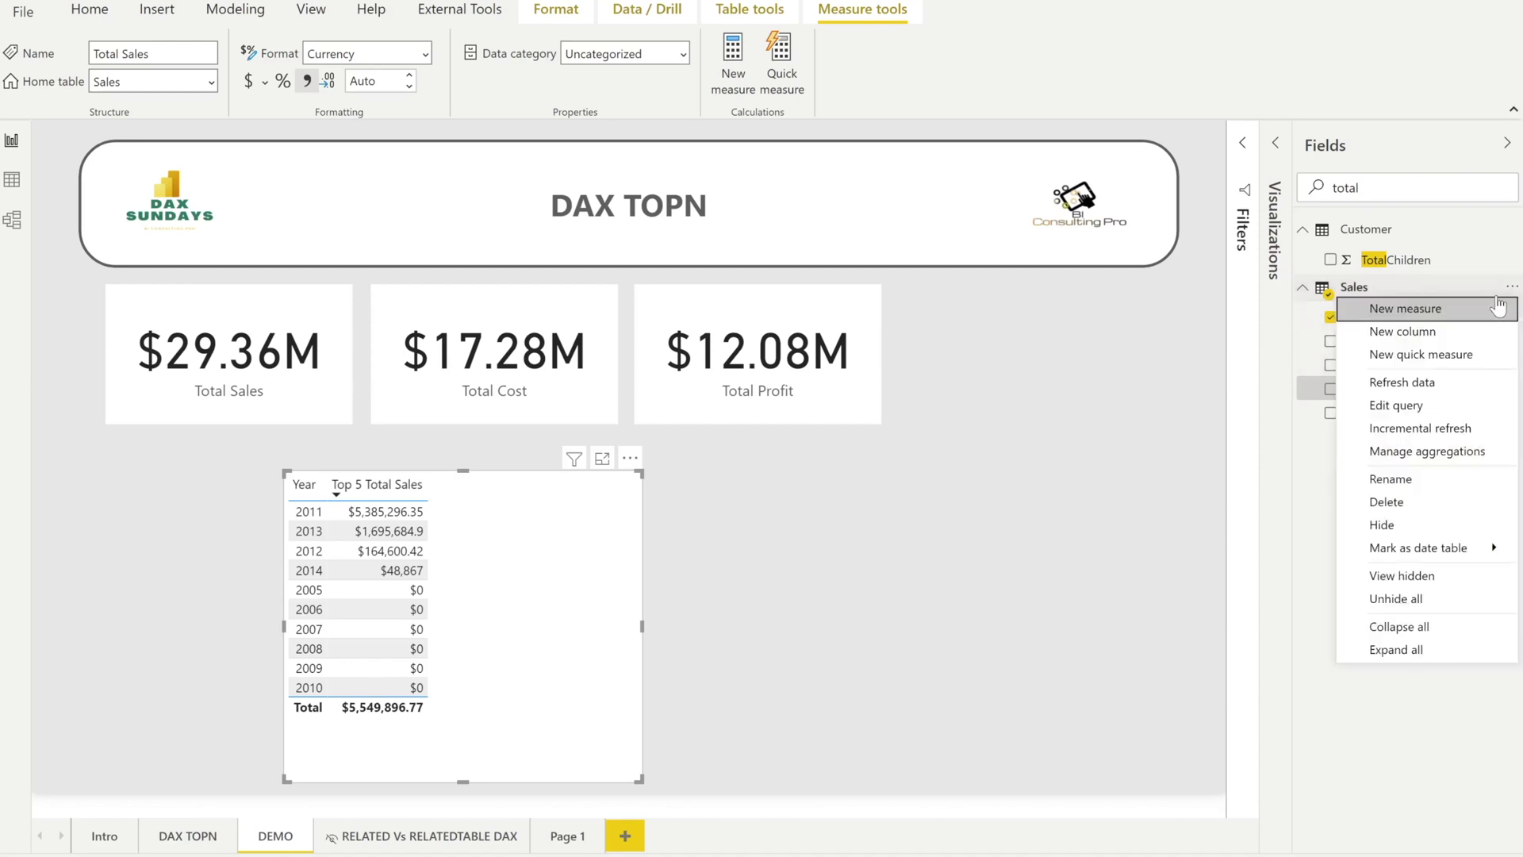
click(1501, 308)
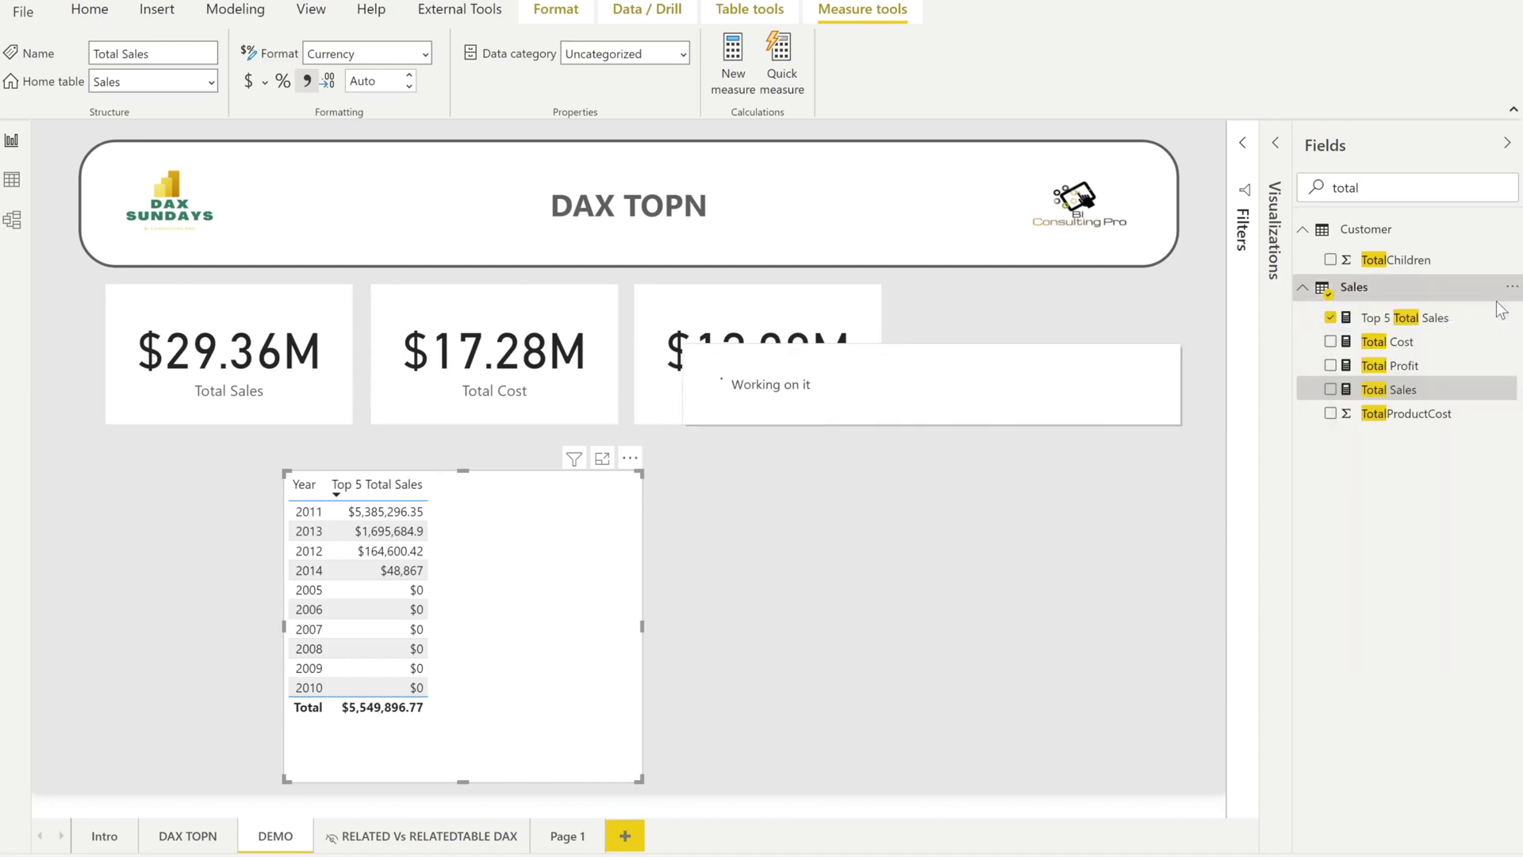
text(Top 5 Total PRof)
key(BackSpace)
key(BackSpace)
key(BackSpace)
text(roft)
key(BackSpace)
key(BackSpace)
key(BackSpace)
text(fit =)
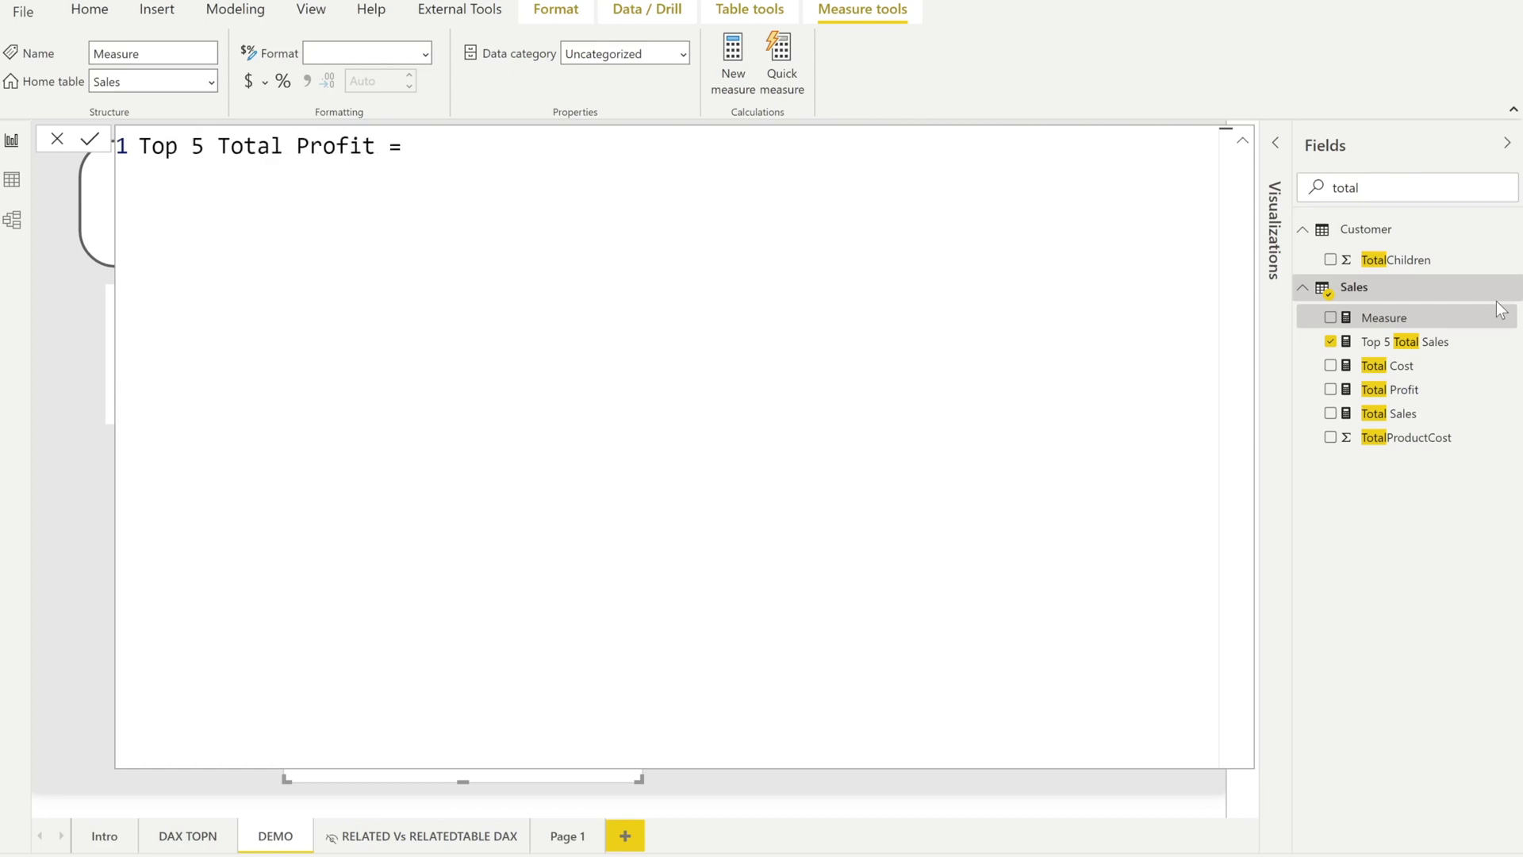
Step: Define Top 5 Total Profit with CALCULATE([Total Profit], TOPN(5, Sales, [Total Profit], DESC)
text( CALCULATE([Total Profit], TOPN)
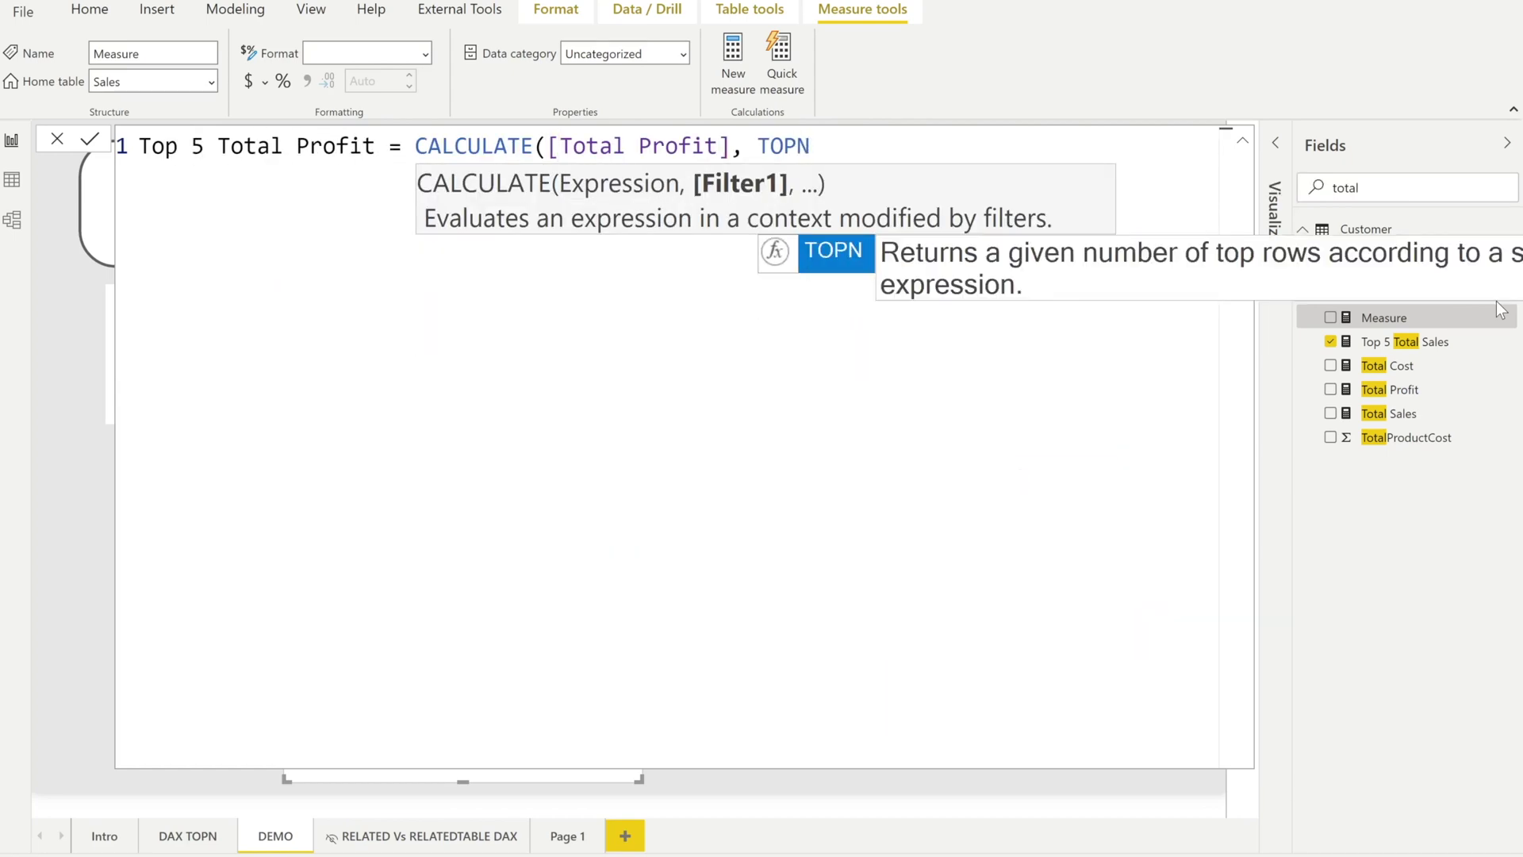
text((5)
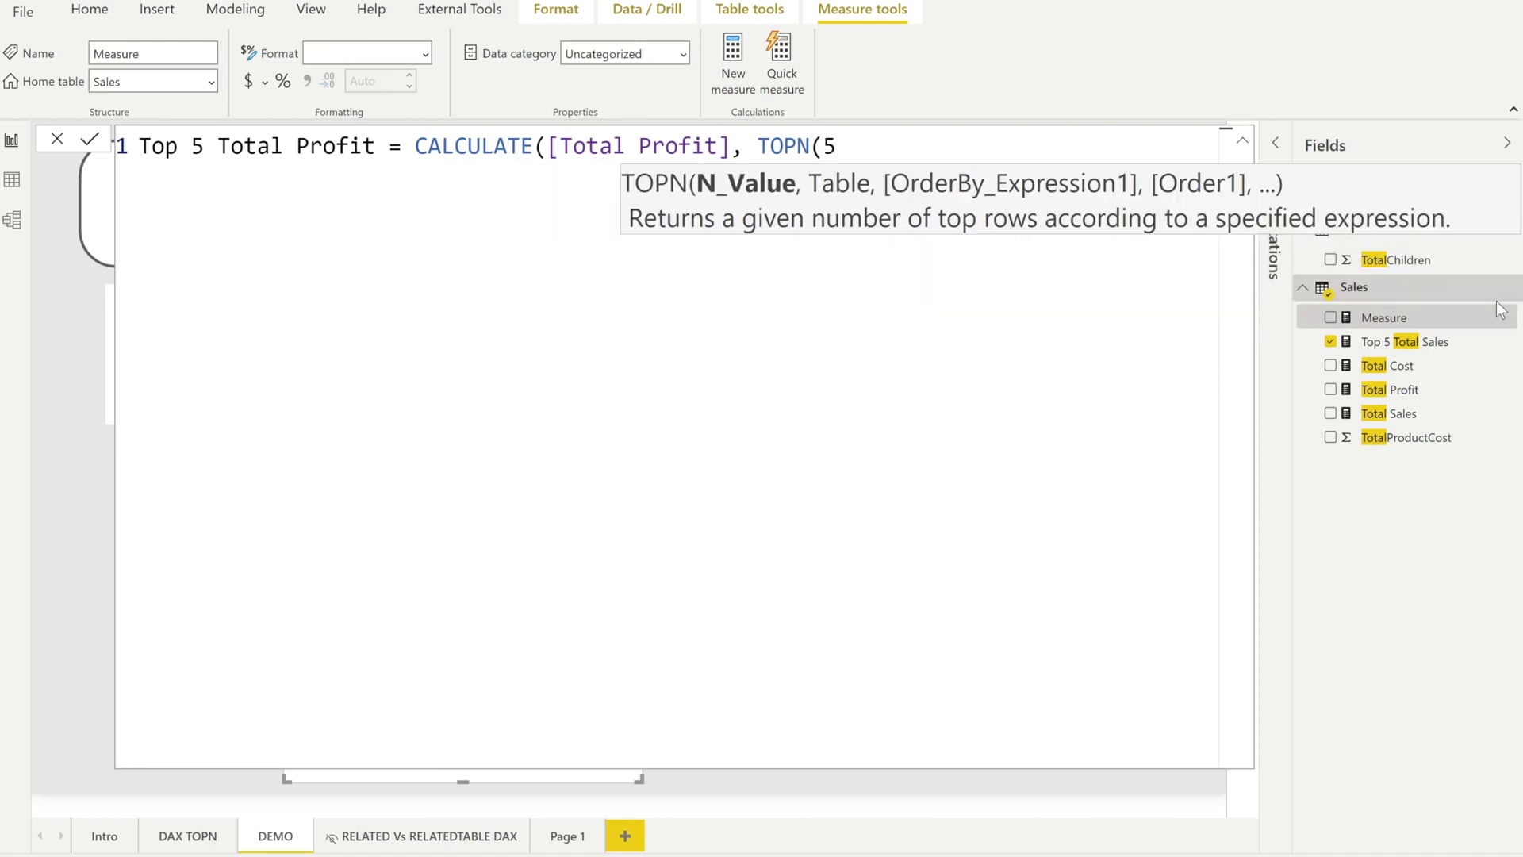
text(, [)
key(BackSpace)
text(Sales)
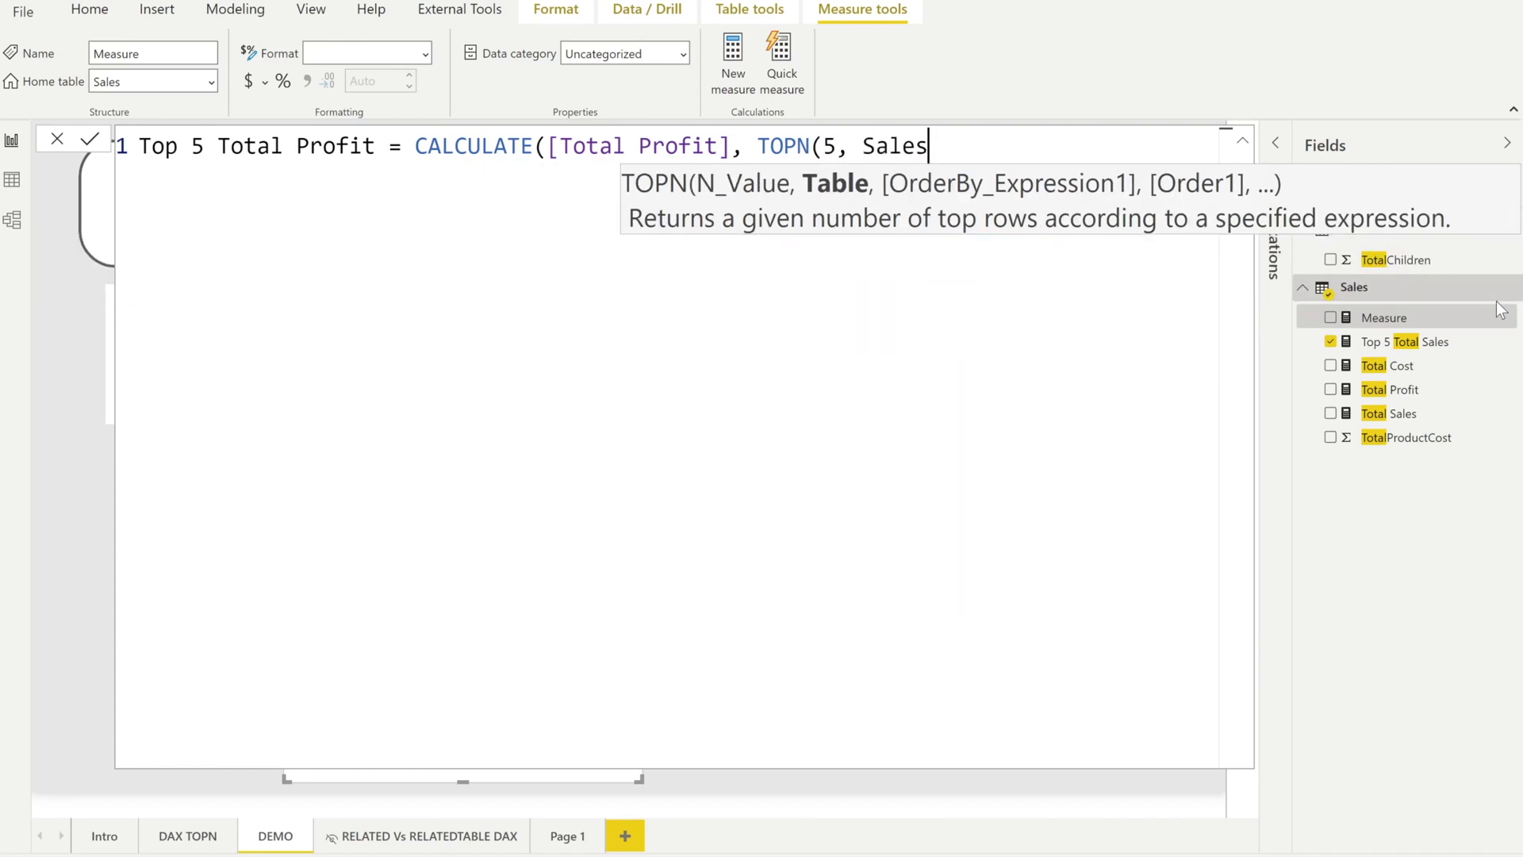
text(, [Total Profit], DESC))
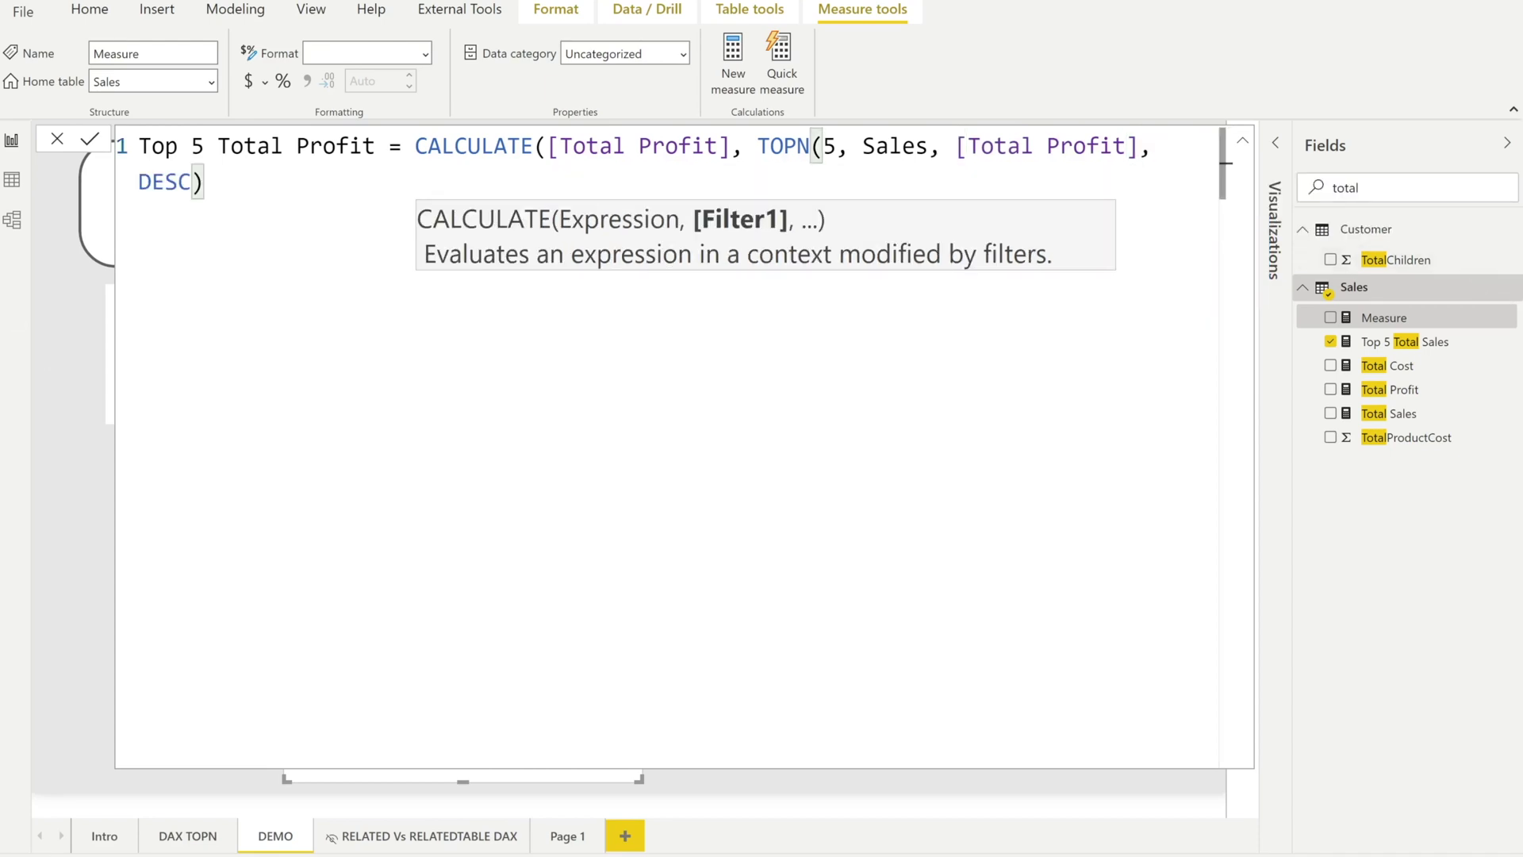
Step: Close CALCULATE's parenthesis and commit the Top 5 Total Profit measure, and add it to the Year table visual
key(super)
key(Escape)
click(89, 139)
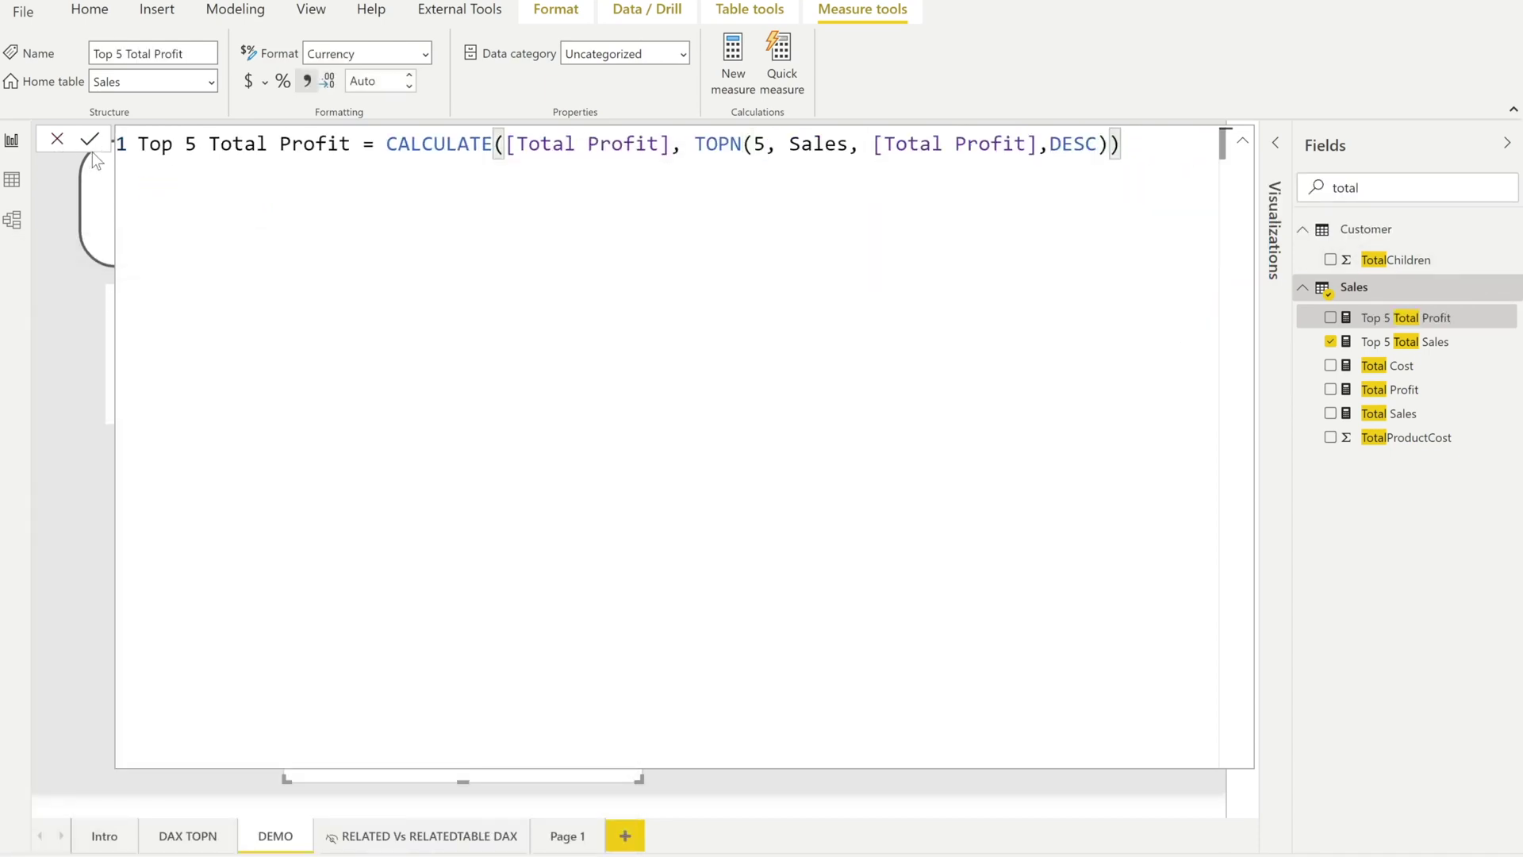
click(57, 141)
click(1365, 317)
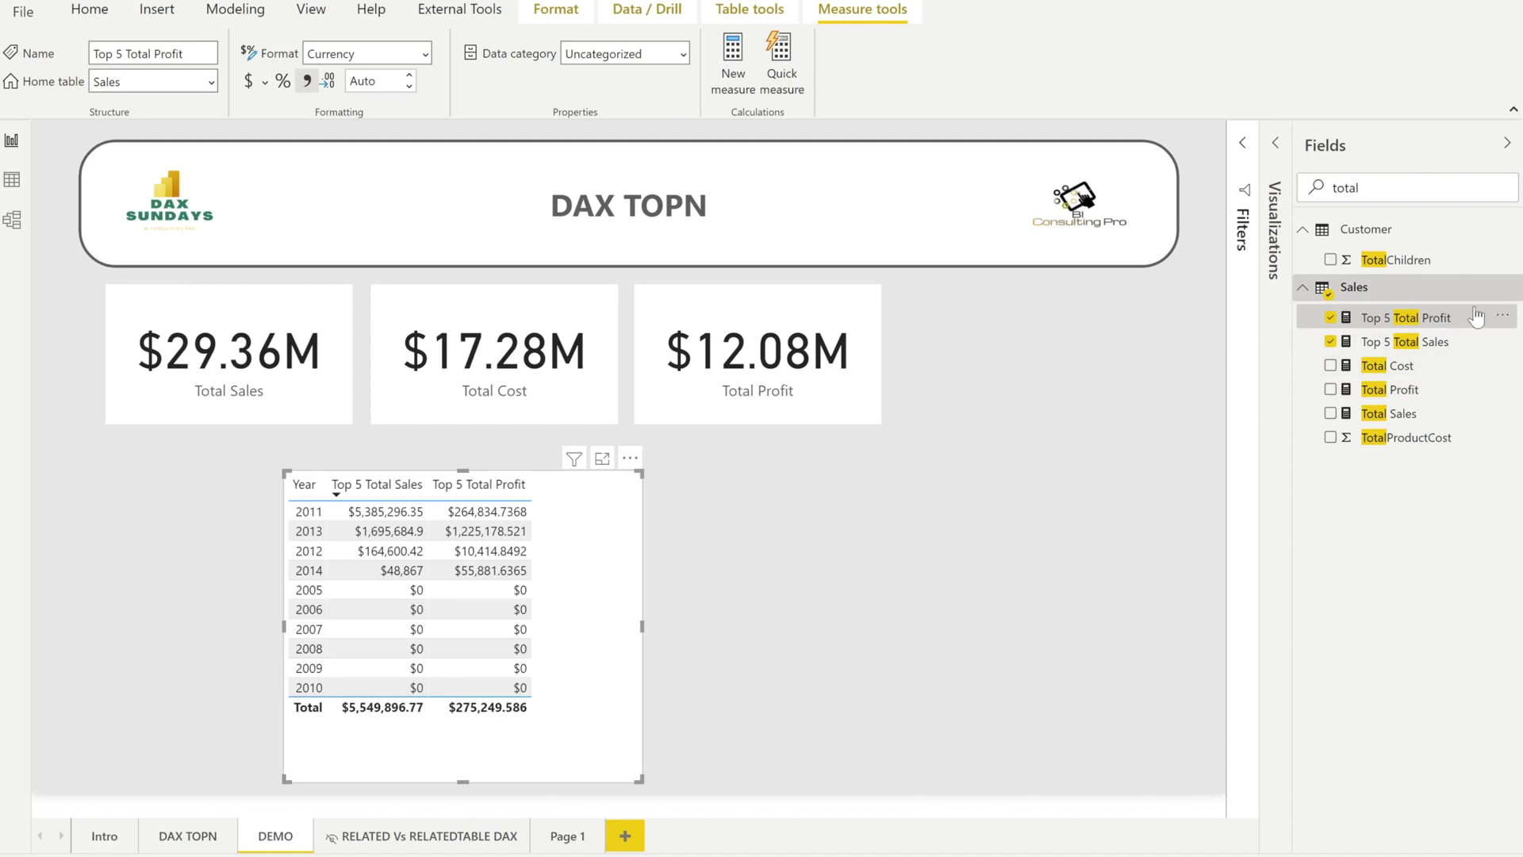
Step: Create a measure named Top 5 Total Cost in the Sales table, starting its formula with CALCULATE([Total Cost],
click(1511, 289)
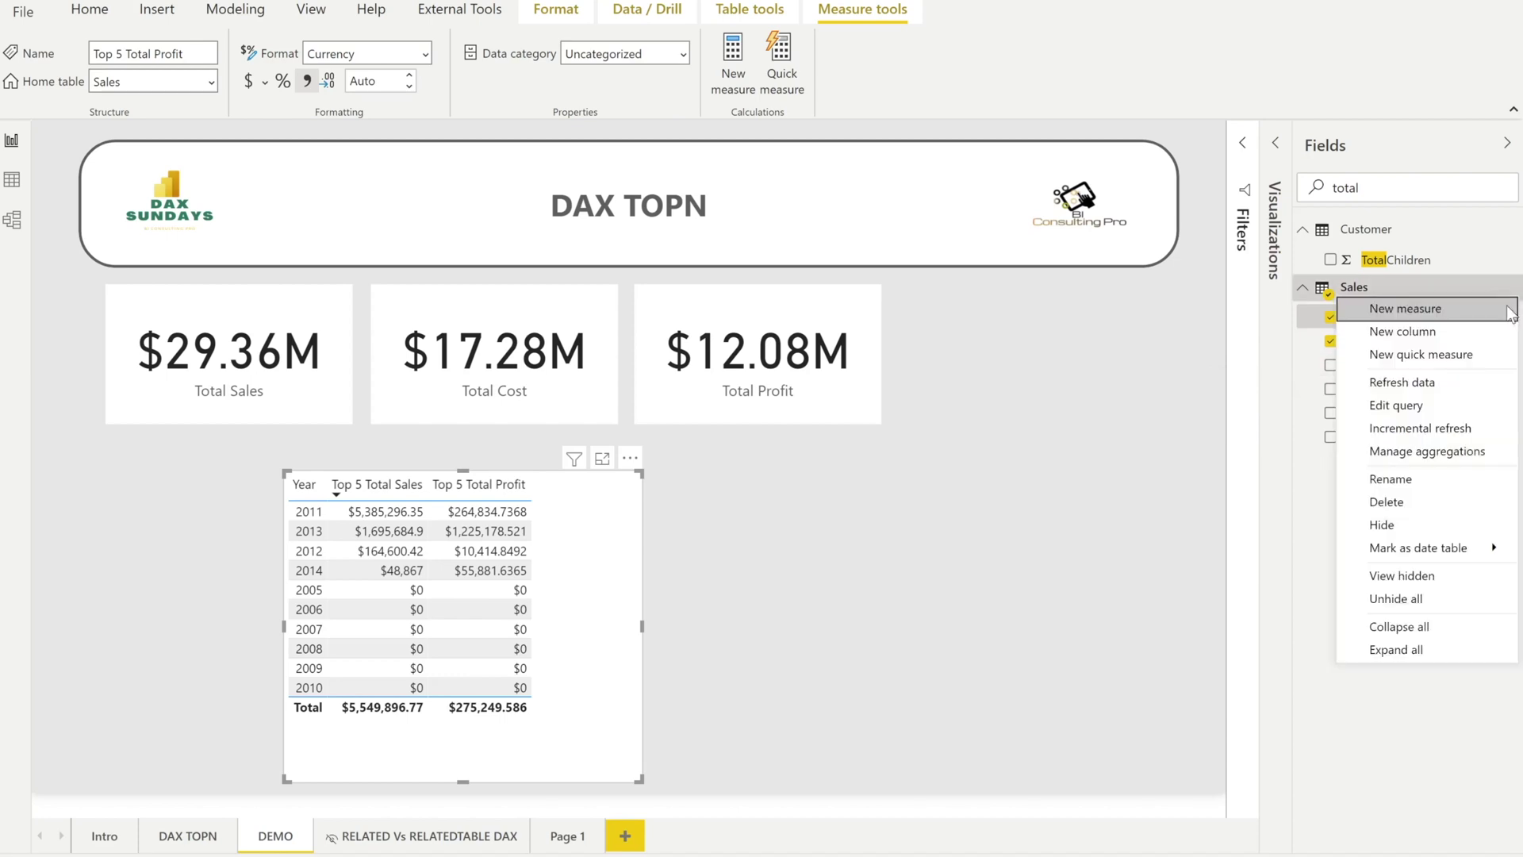
click(1462, 316)
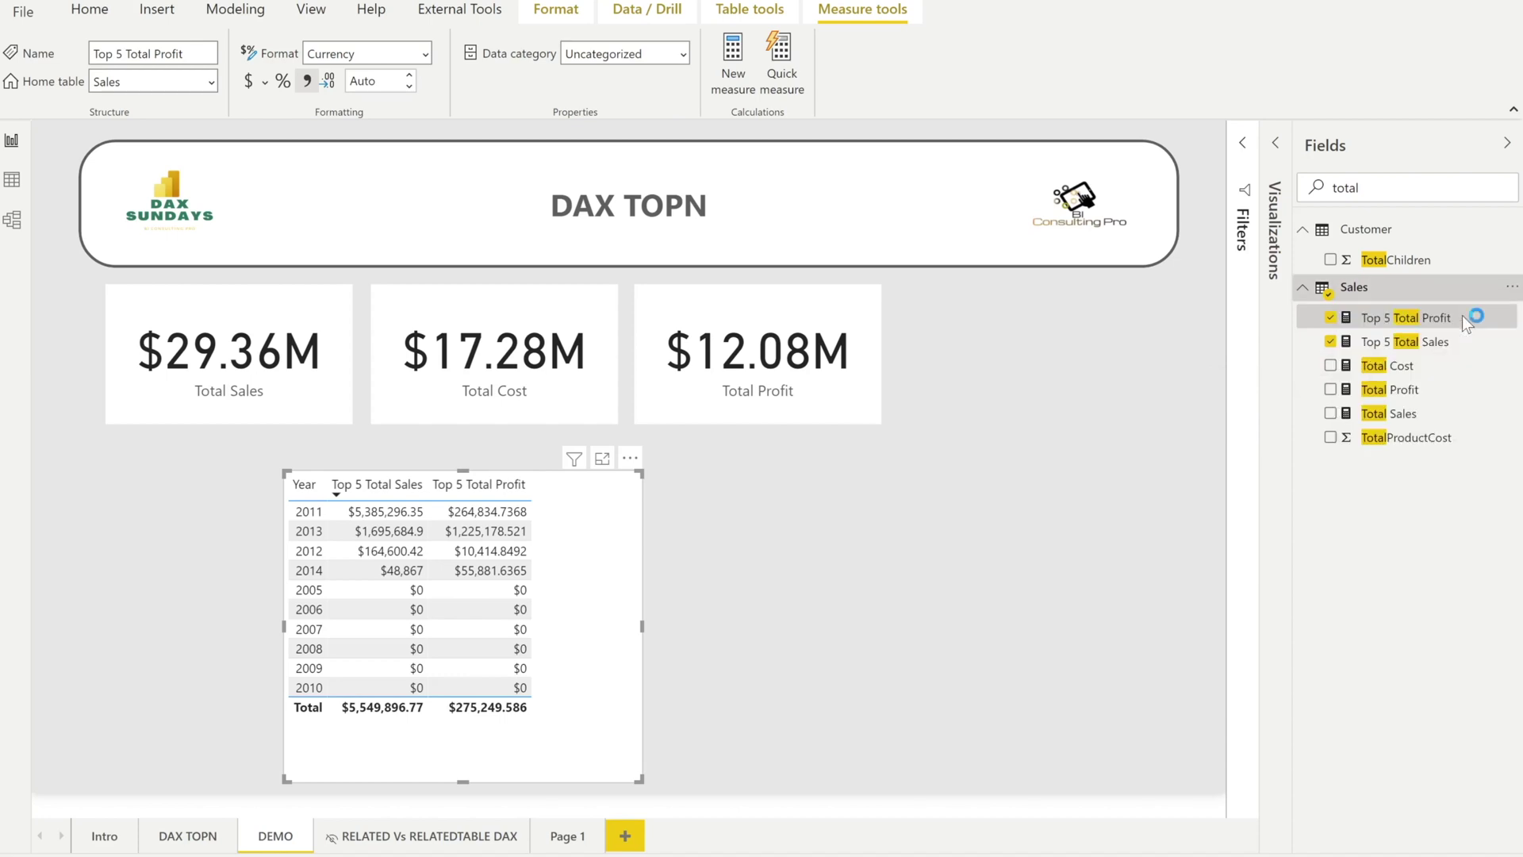
text(Top 5 Total Cost = CA)
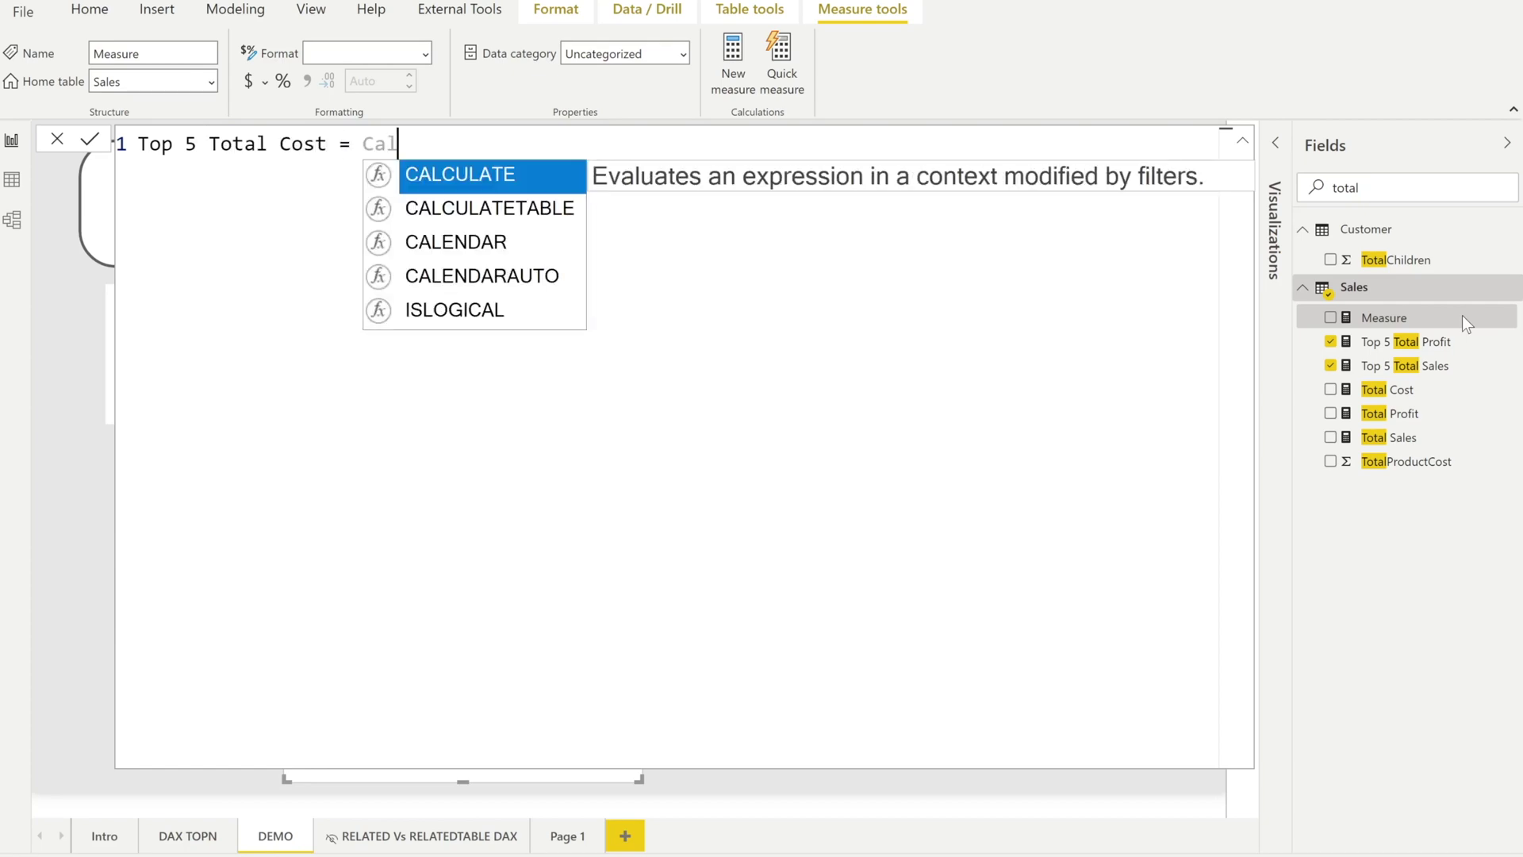
key(Tab)
text([Total)
key(Tab)
text(, )
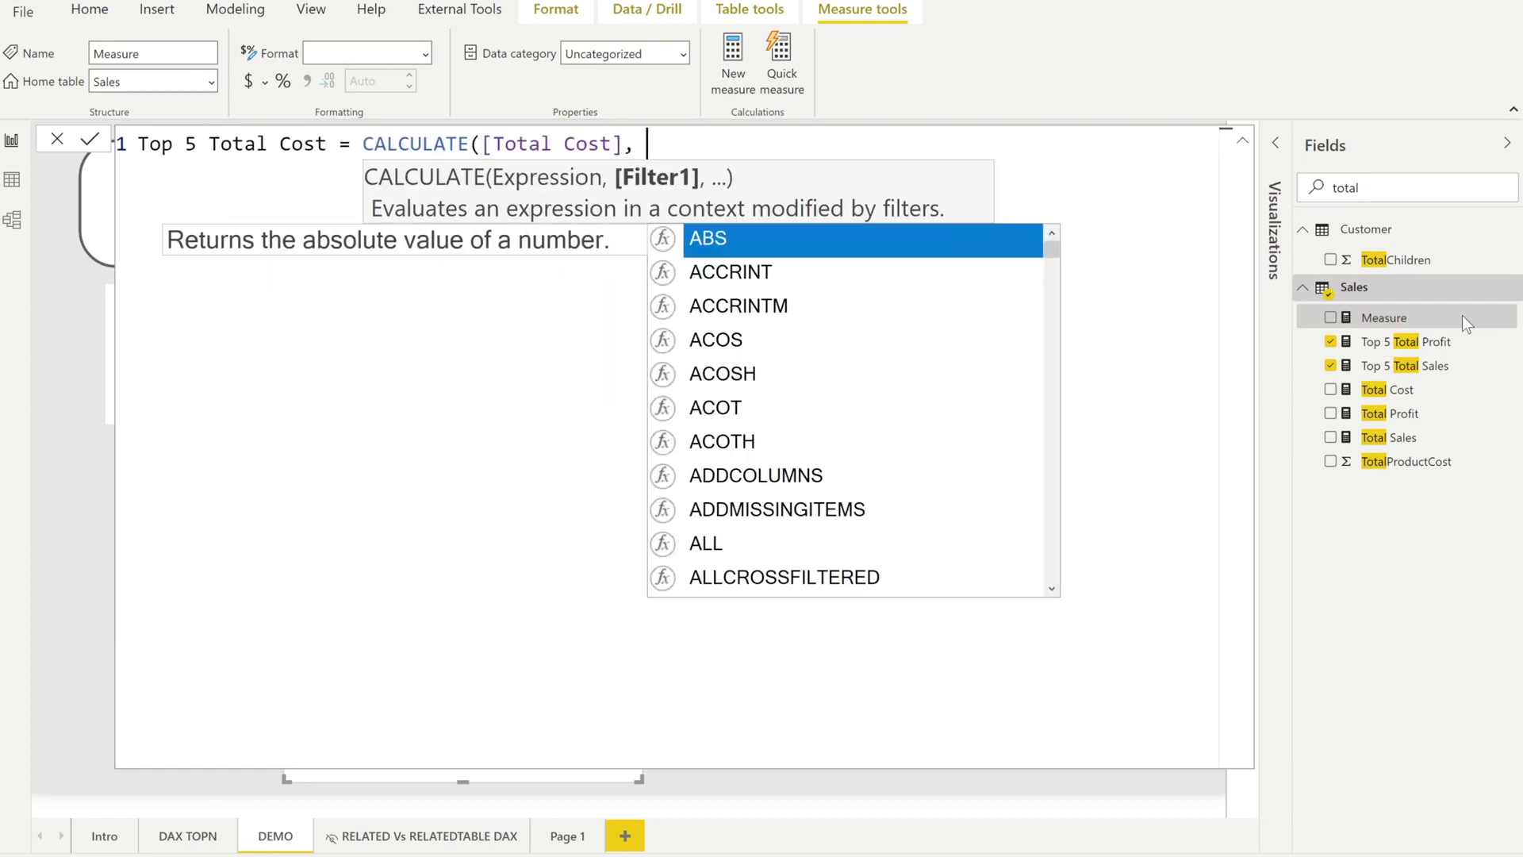
Step: Complete the Top 5 Total Cost formula with TOPN(5, Sales, [Total Sales], DESC)) and commit the measure
text(TOPN(5, Sal)
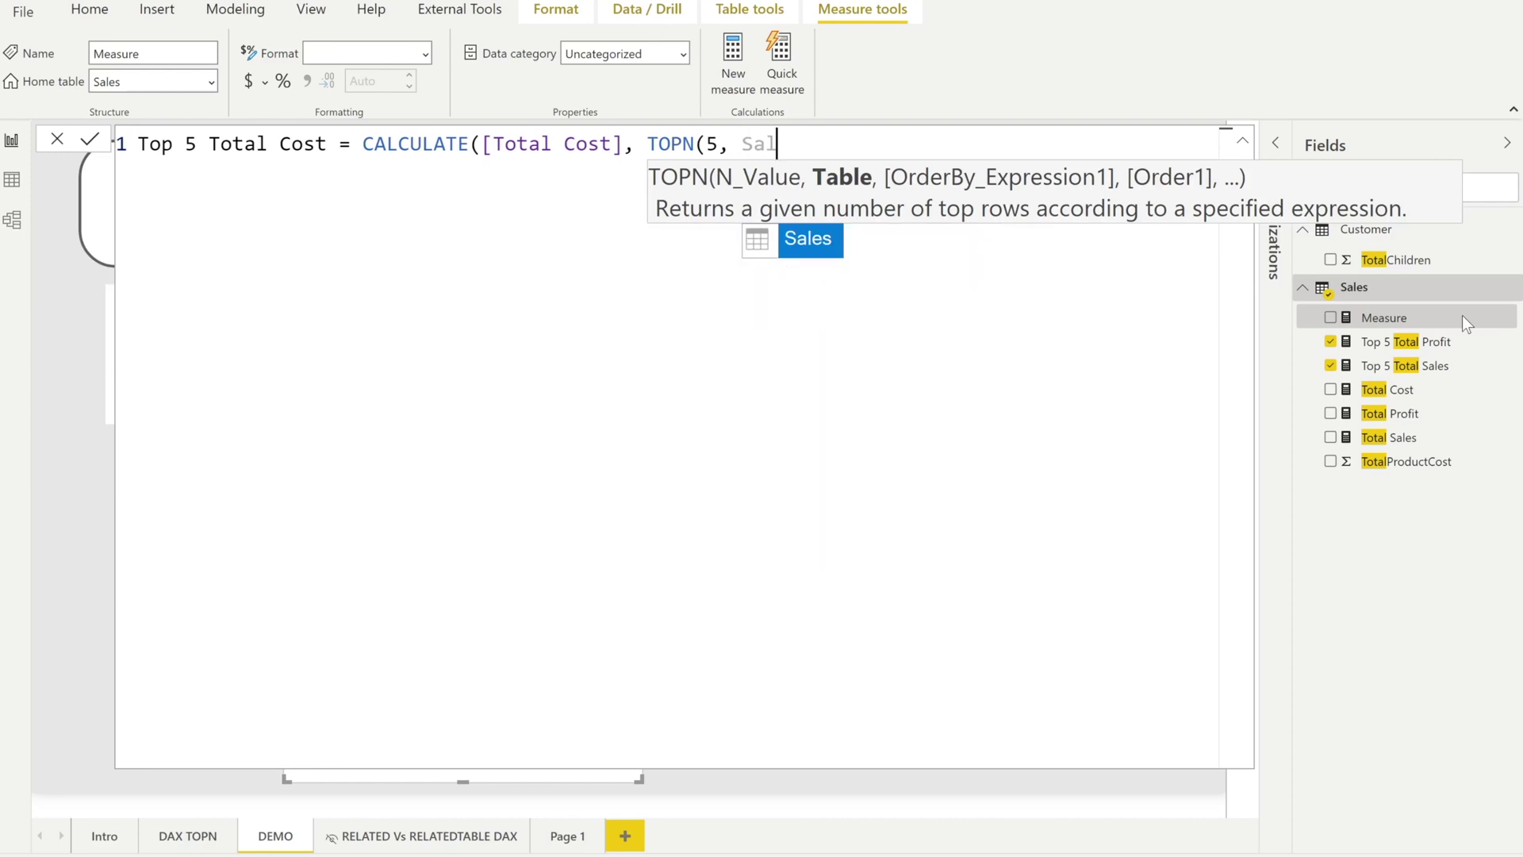
key(Tab)
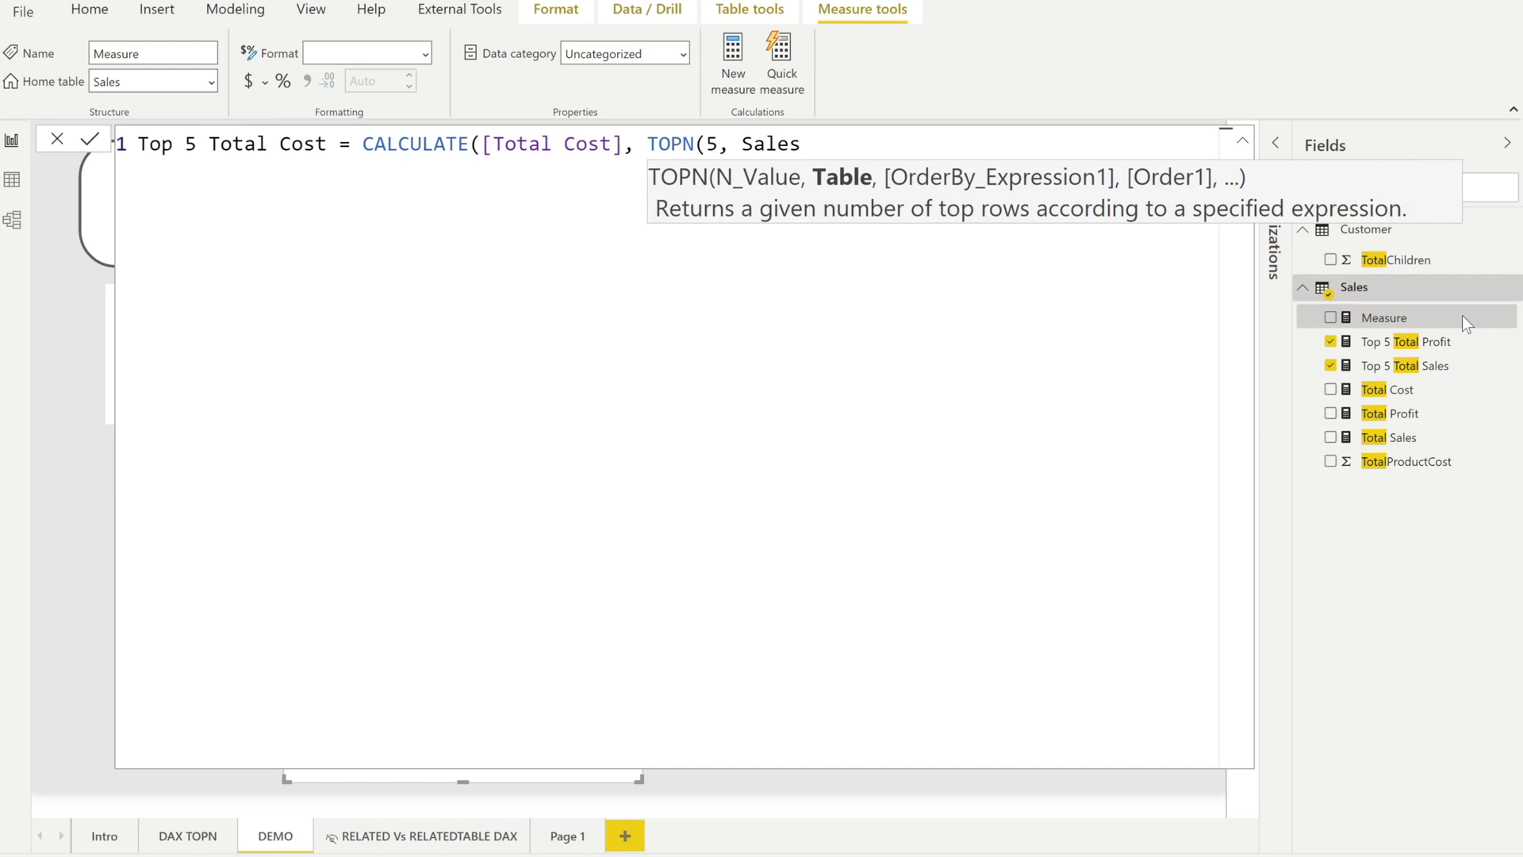
text(, )
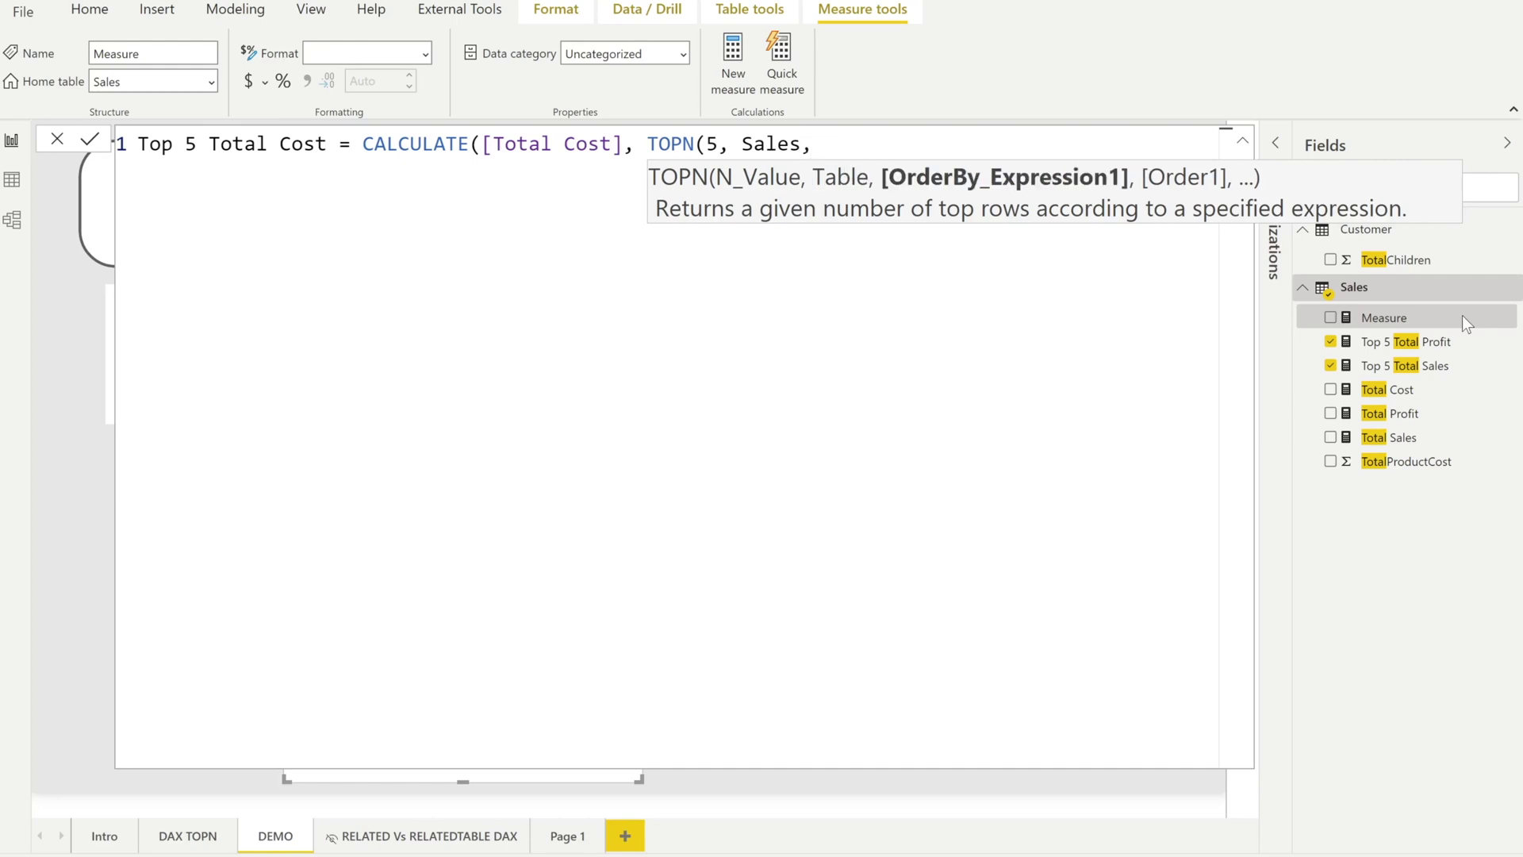
text([tot)
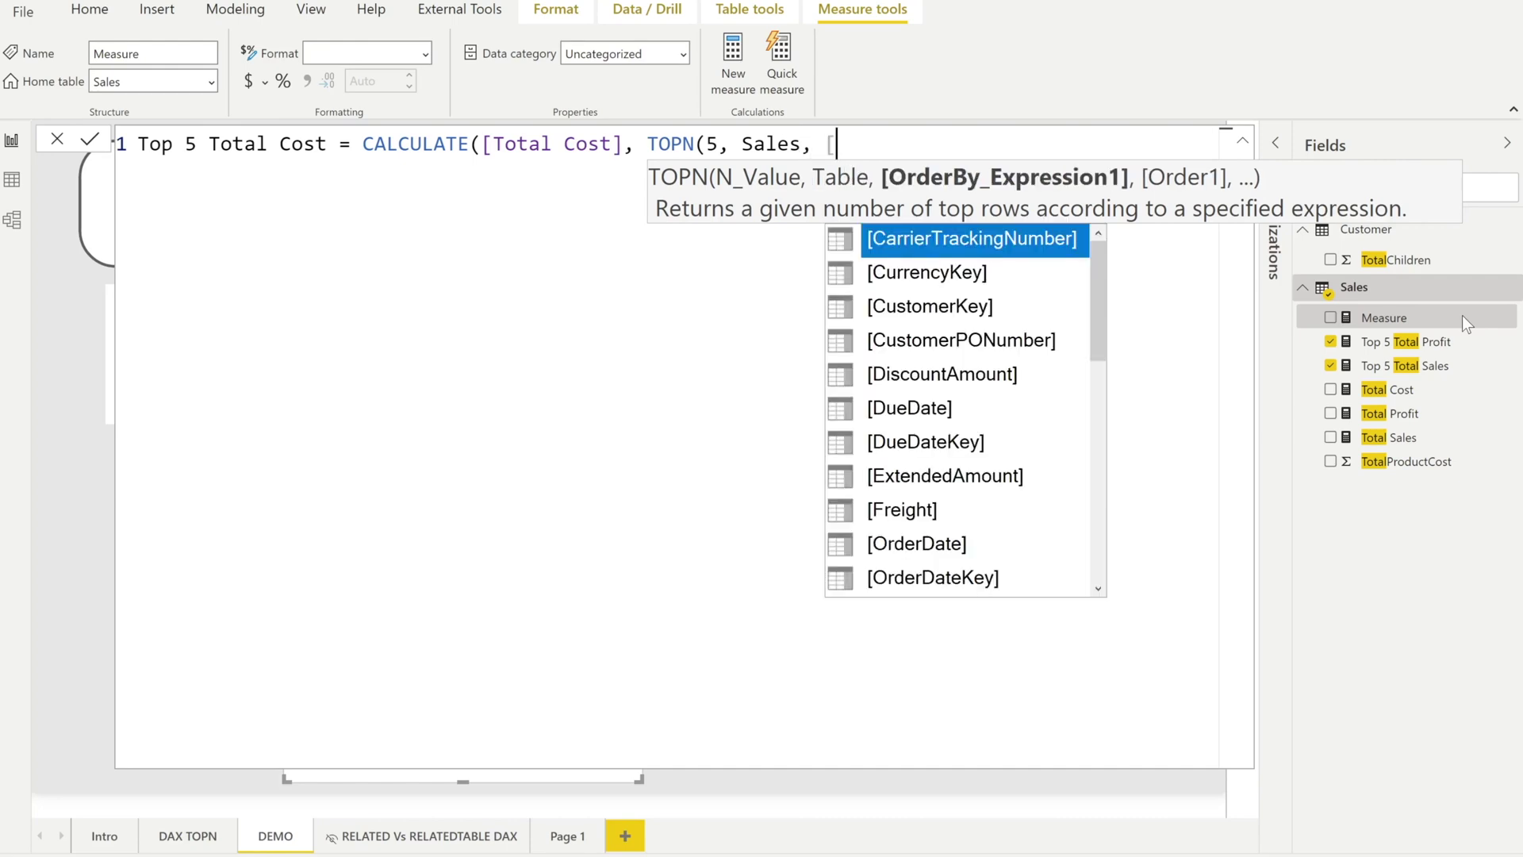
key(Down)
key(Down)
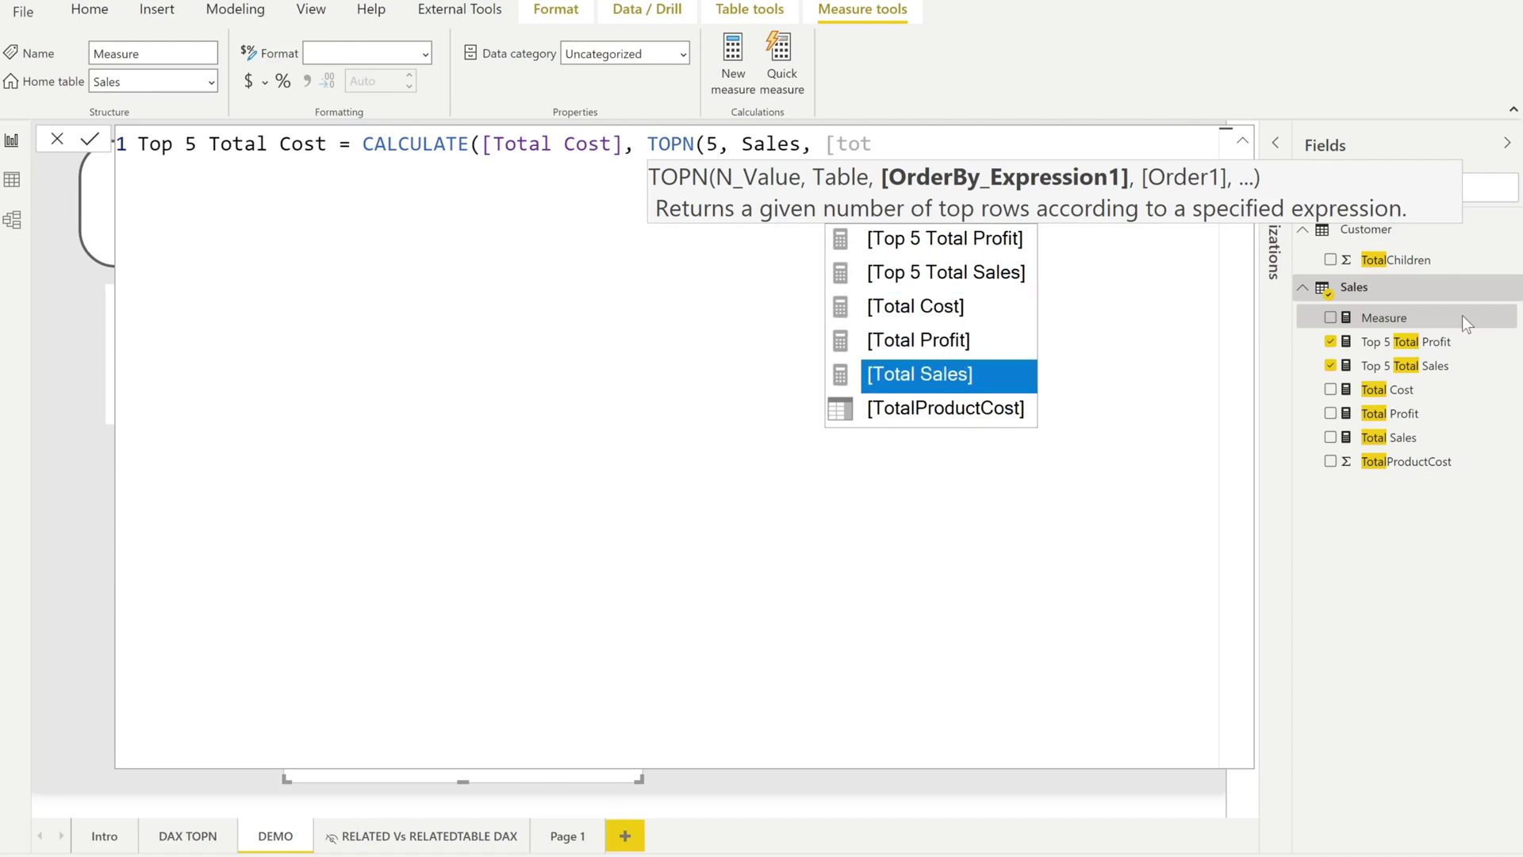
key(Tab)
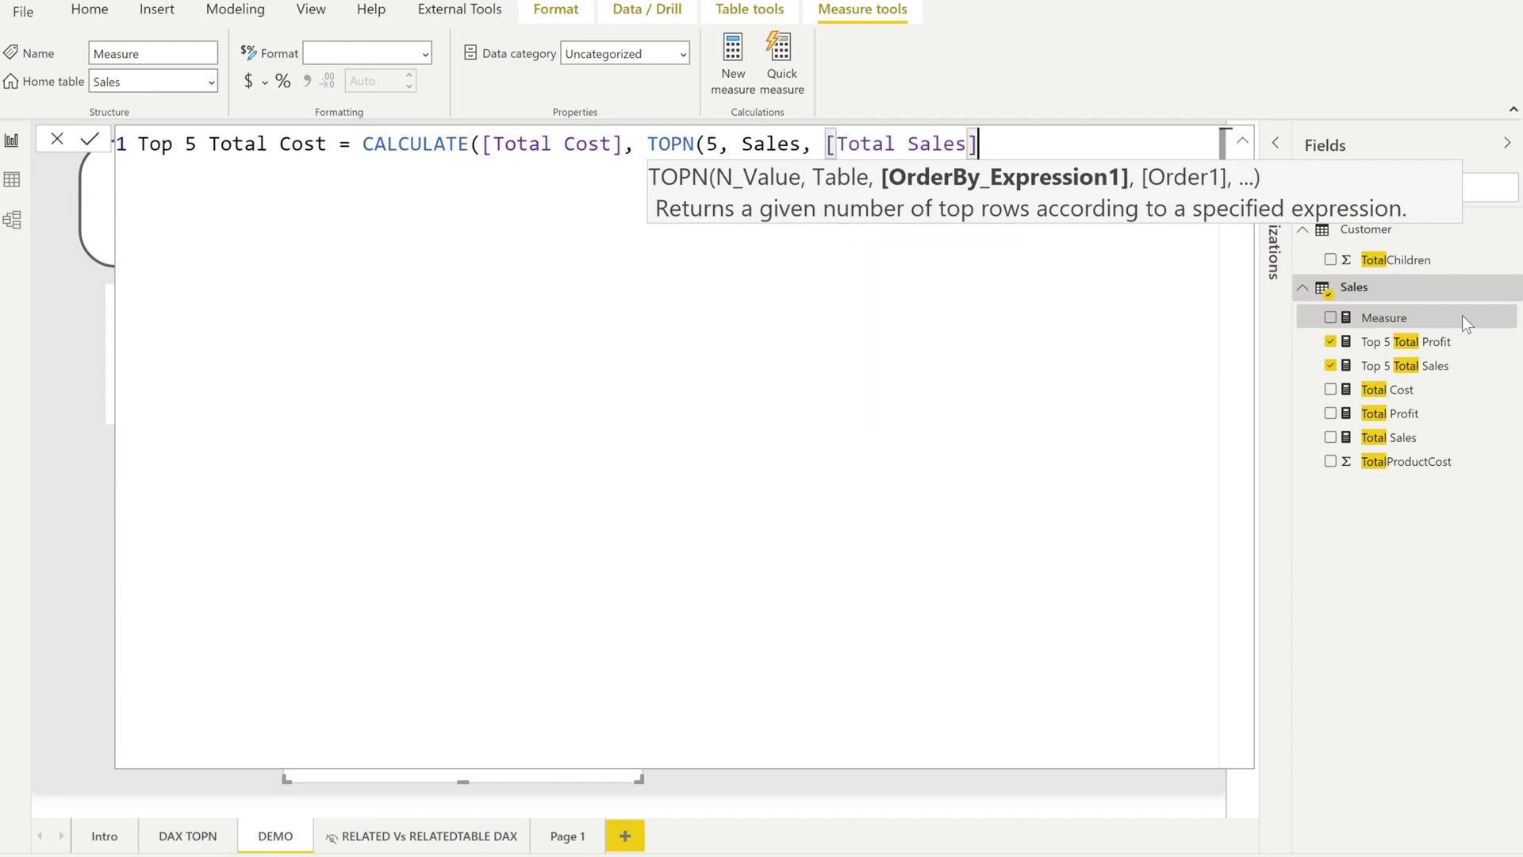
text(,)
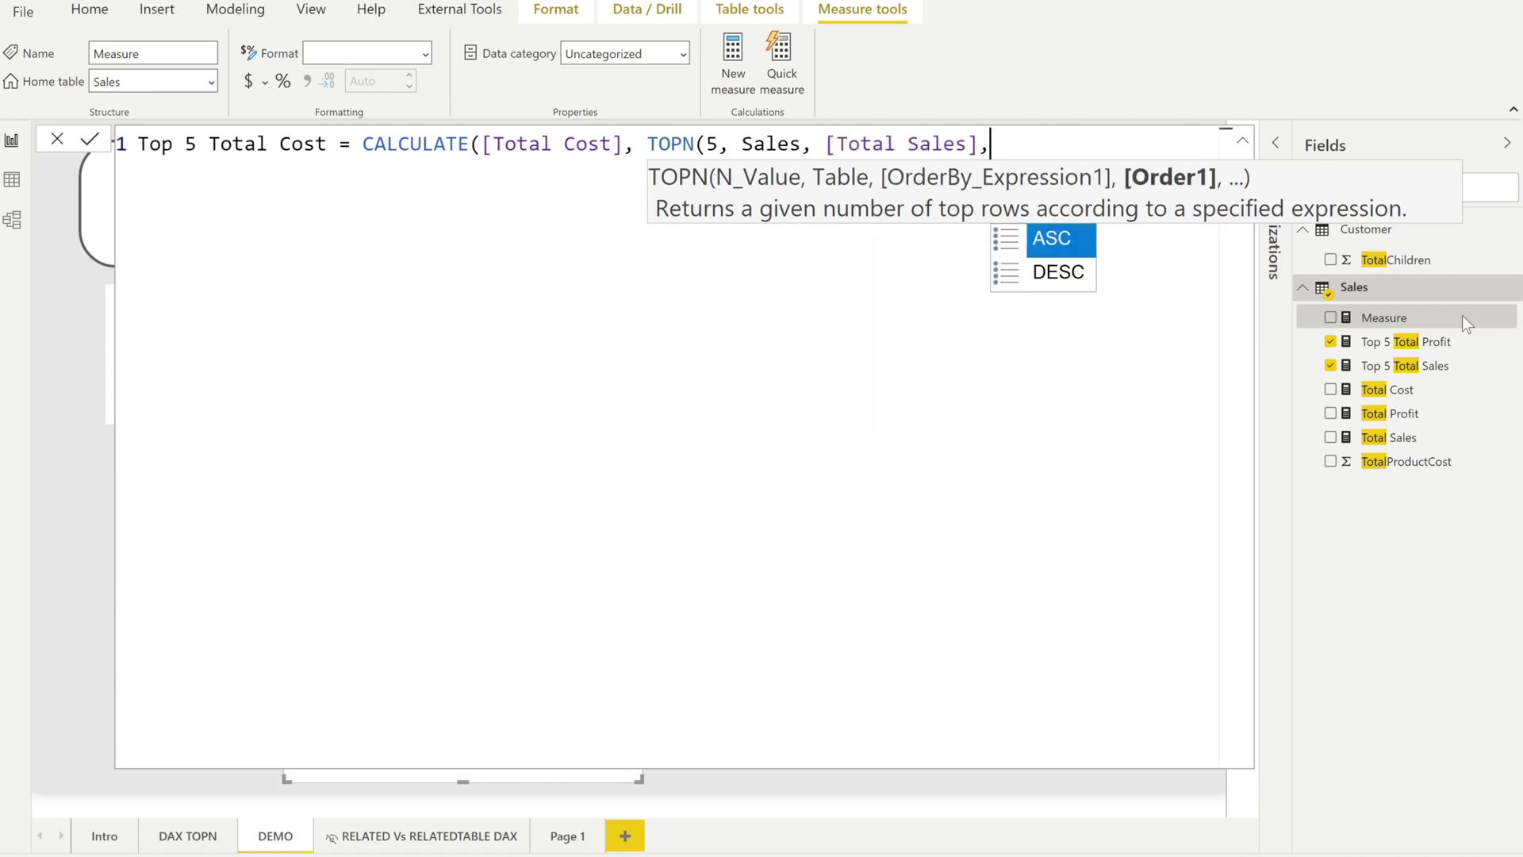
text( DESC)
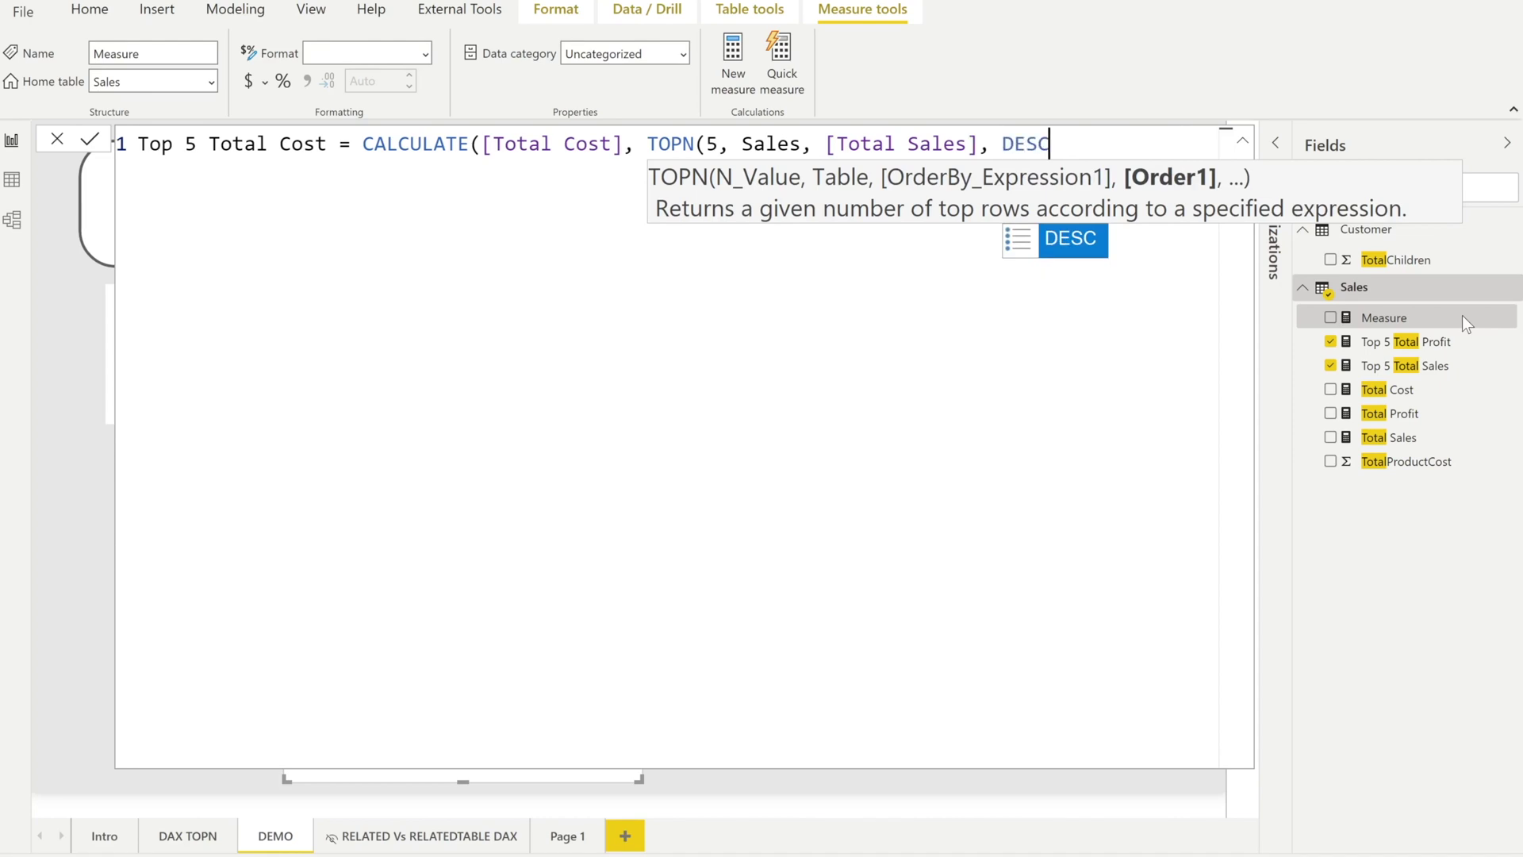
text()))
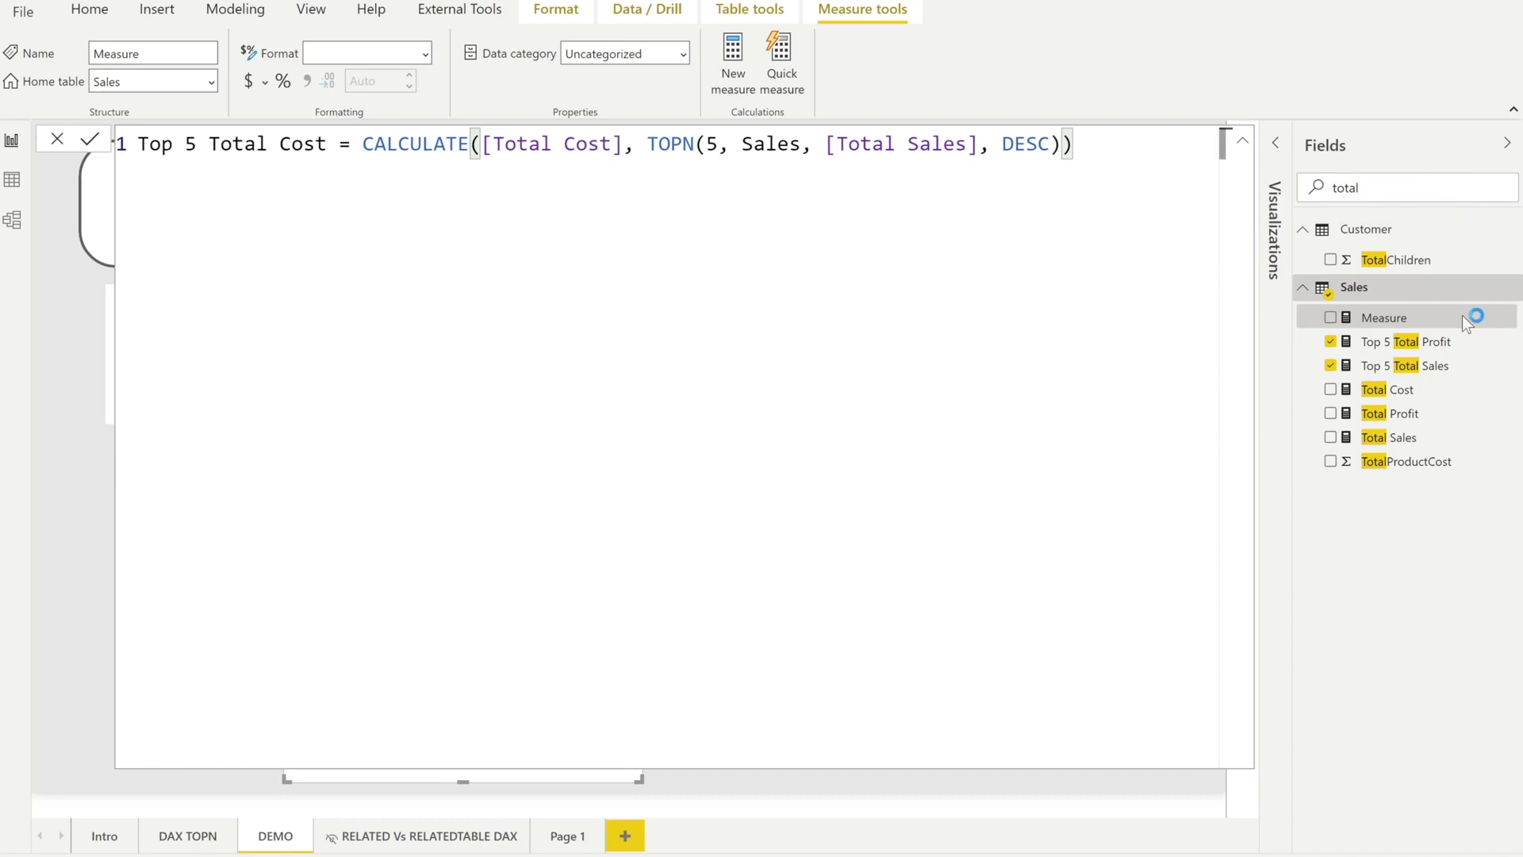
key(Return)
Step: Add the Top 5 Total Cost measure to the Year table visual and widen the visual to fit its columns
drag(1400, 317, 592, 602)
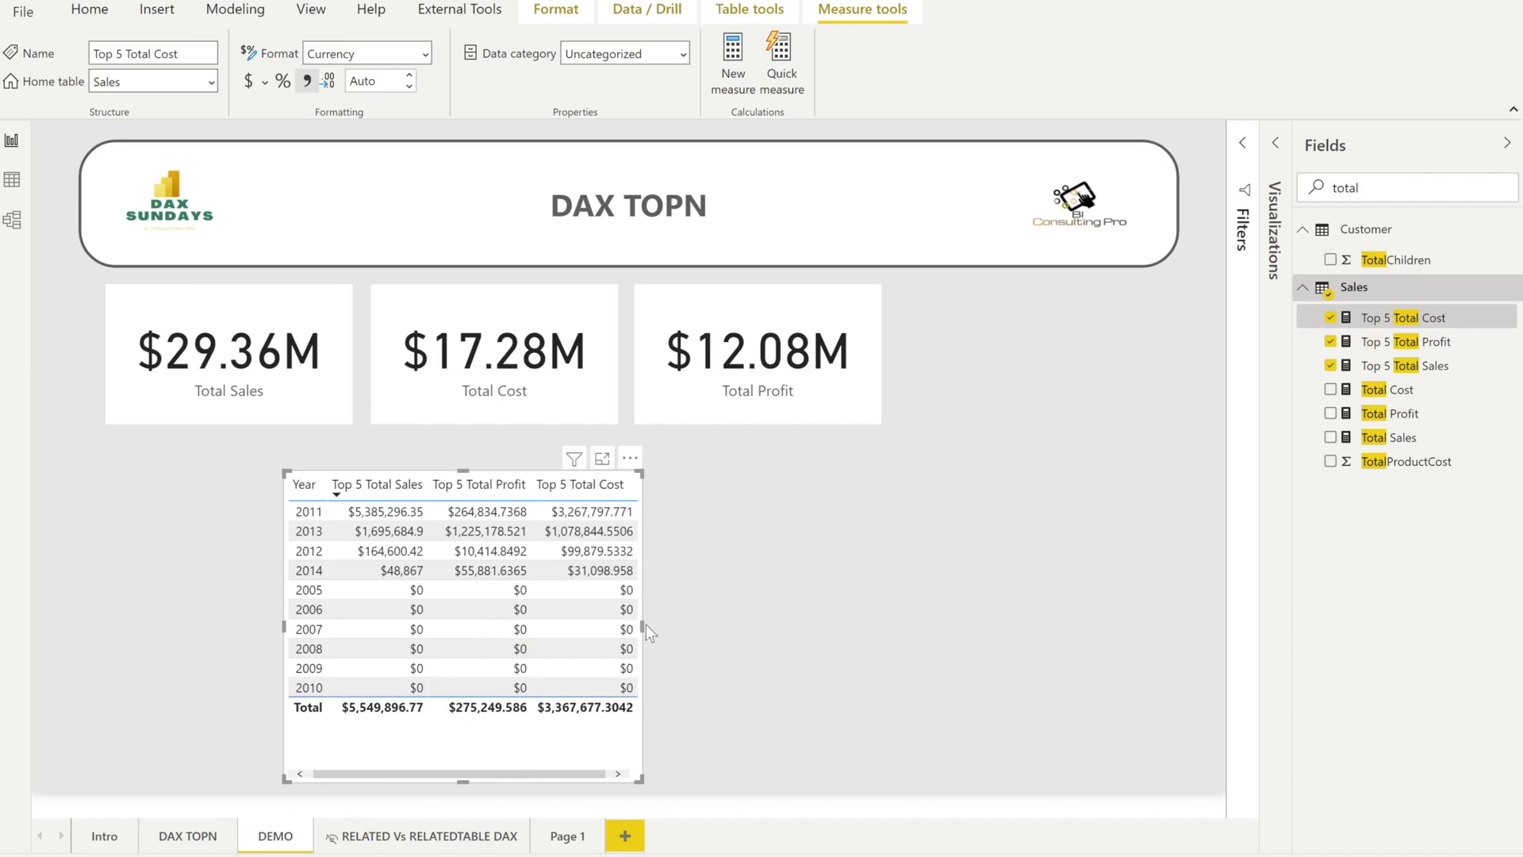
drag(646, 625, 694, 627)
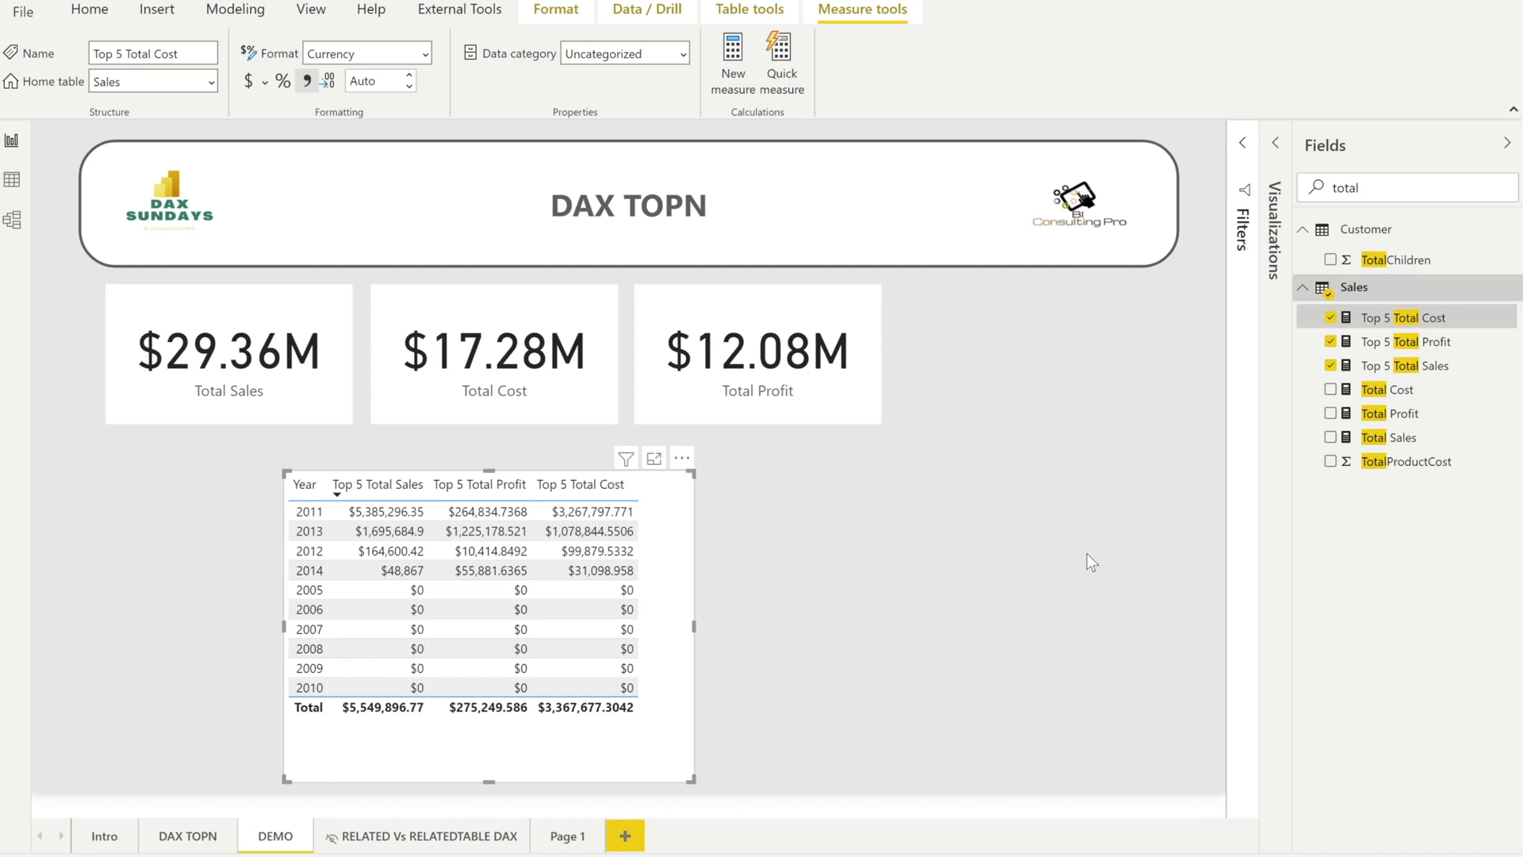
Step: Create a calculated table named Top 5 Sales in Data view, starting its formula with TOPN(5, Sales,
click(99, 12)
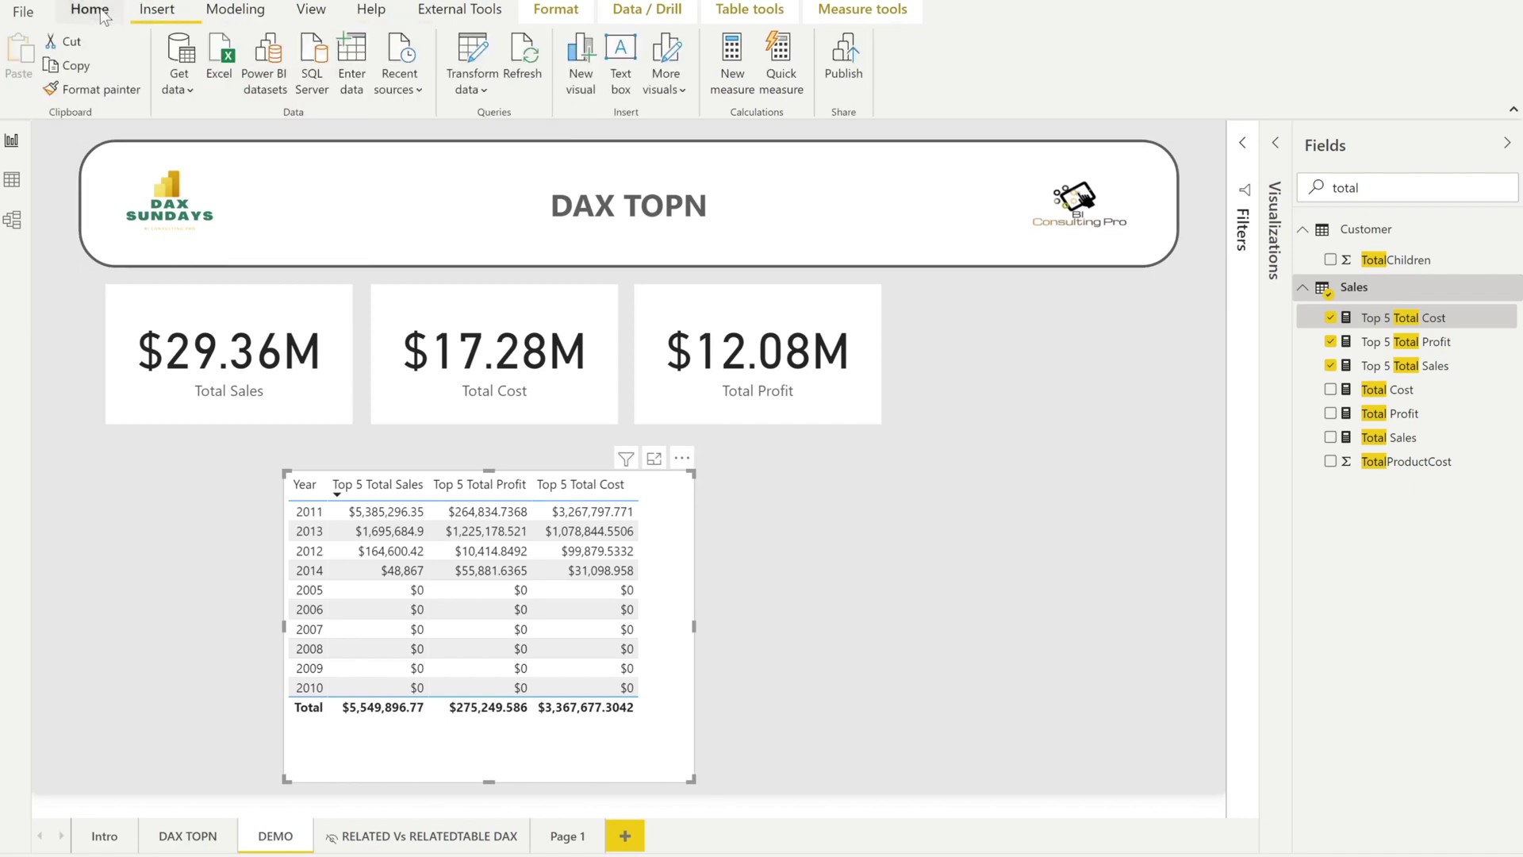
click(12, 181)
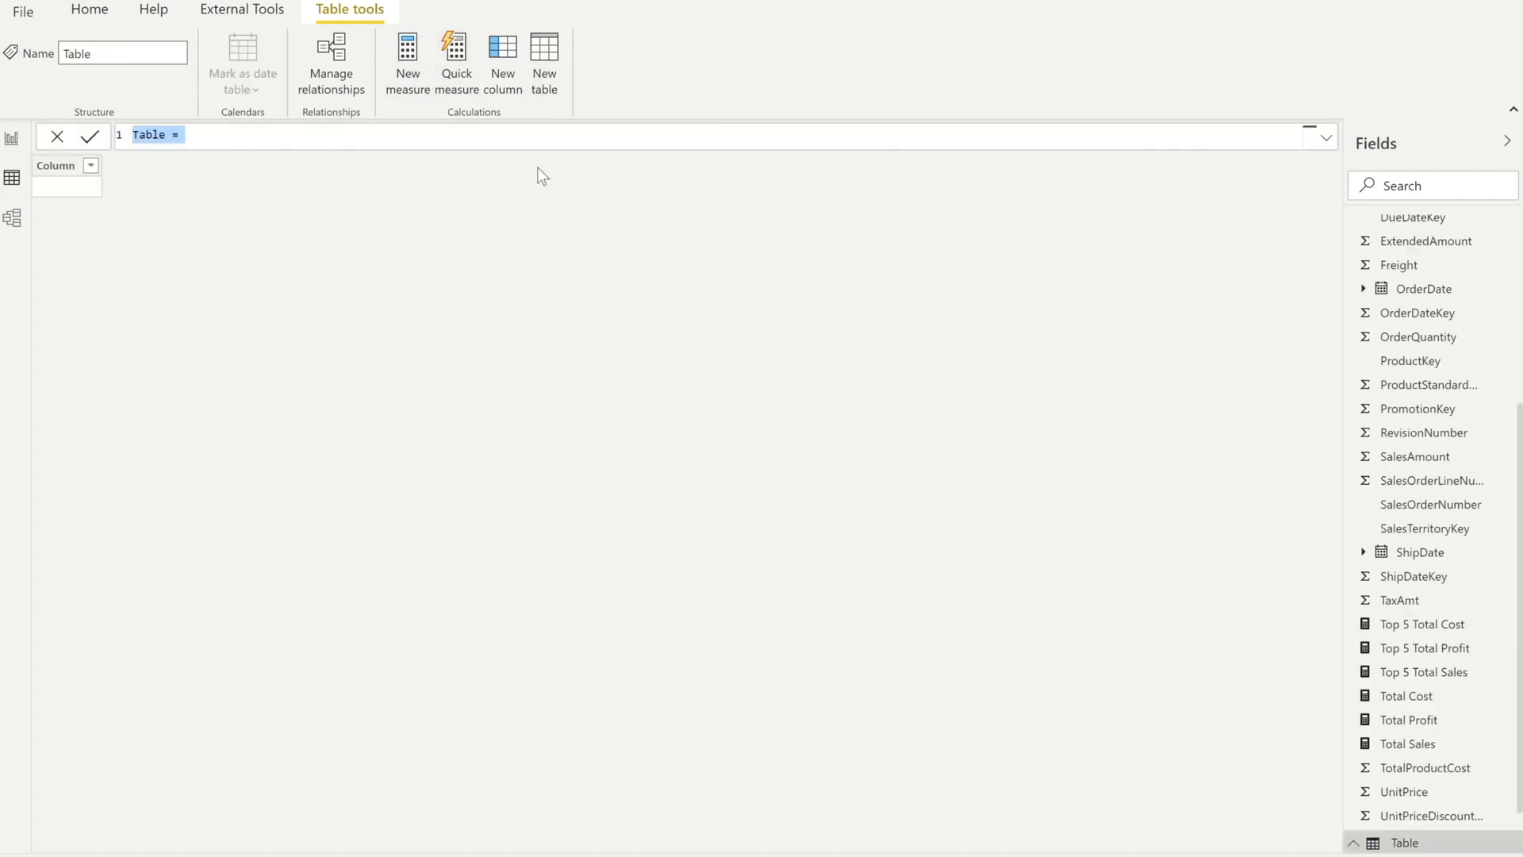
text(Top 5 Sales =)
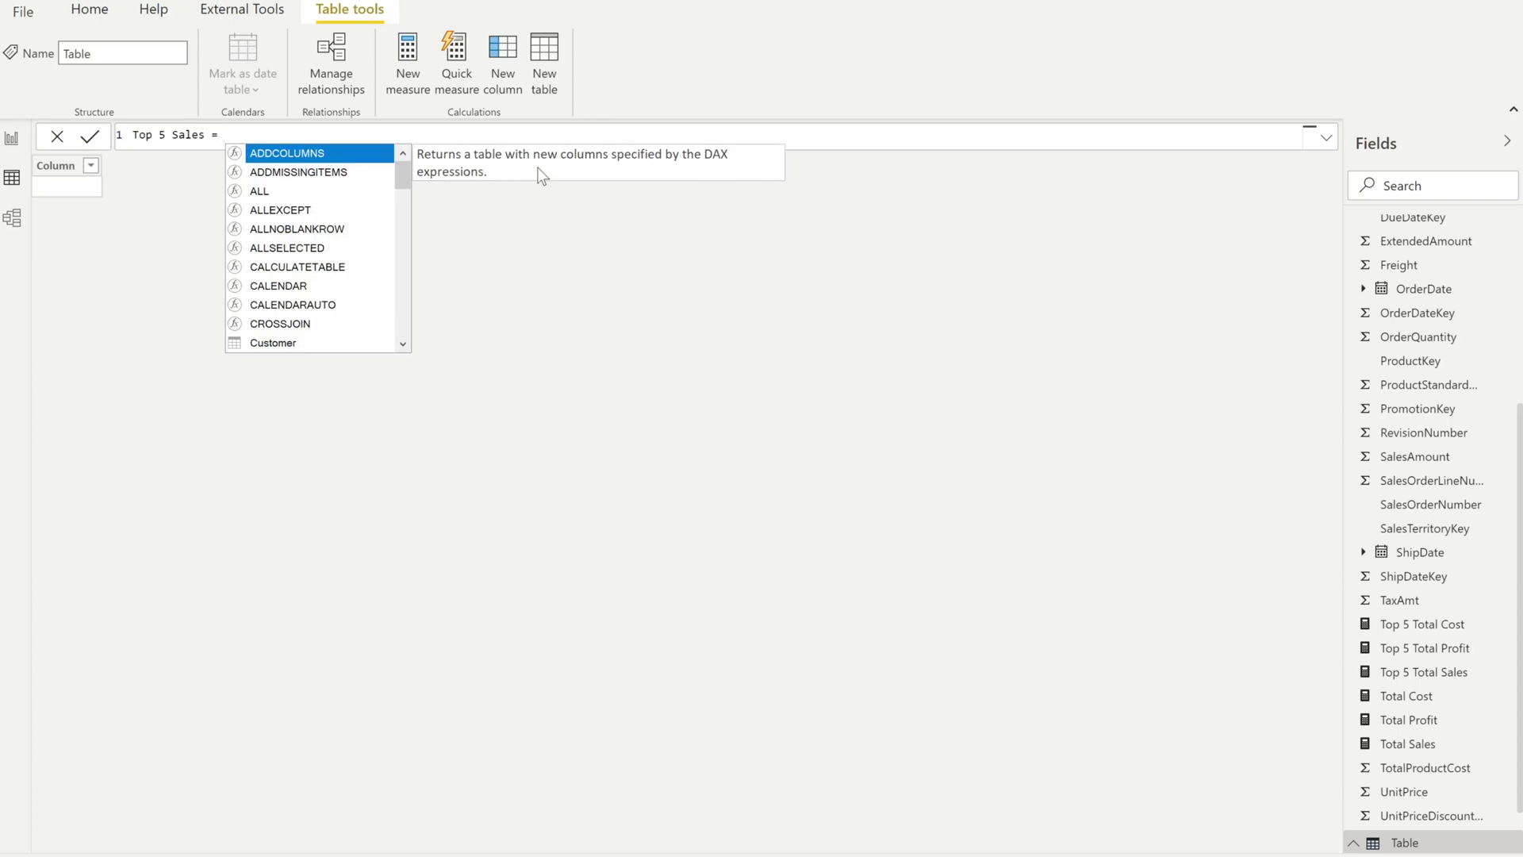
text(TOPN()
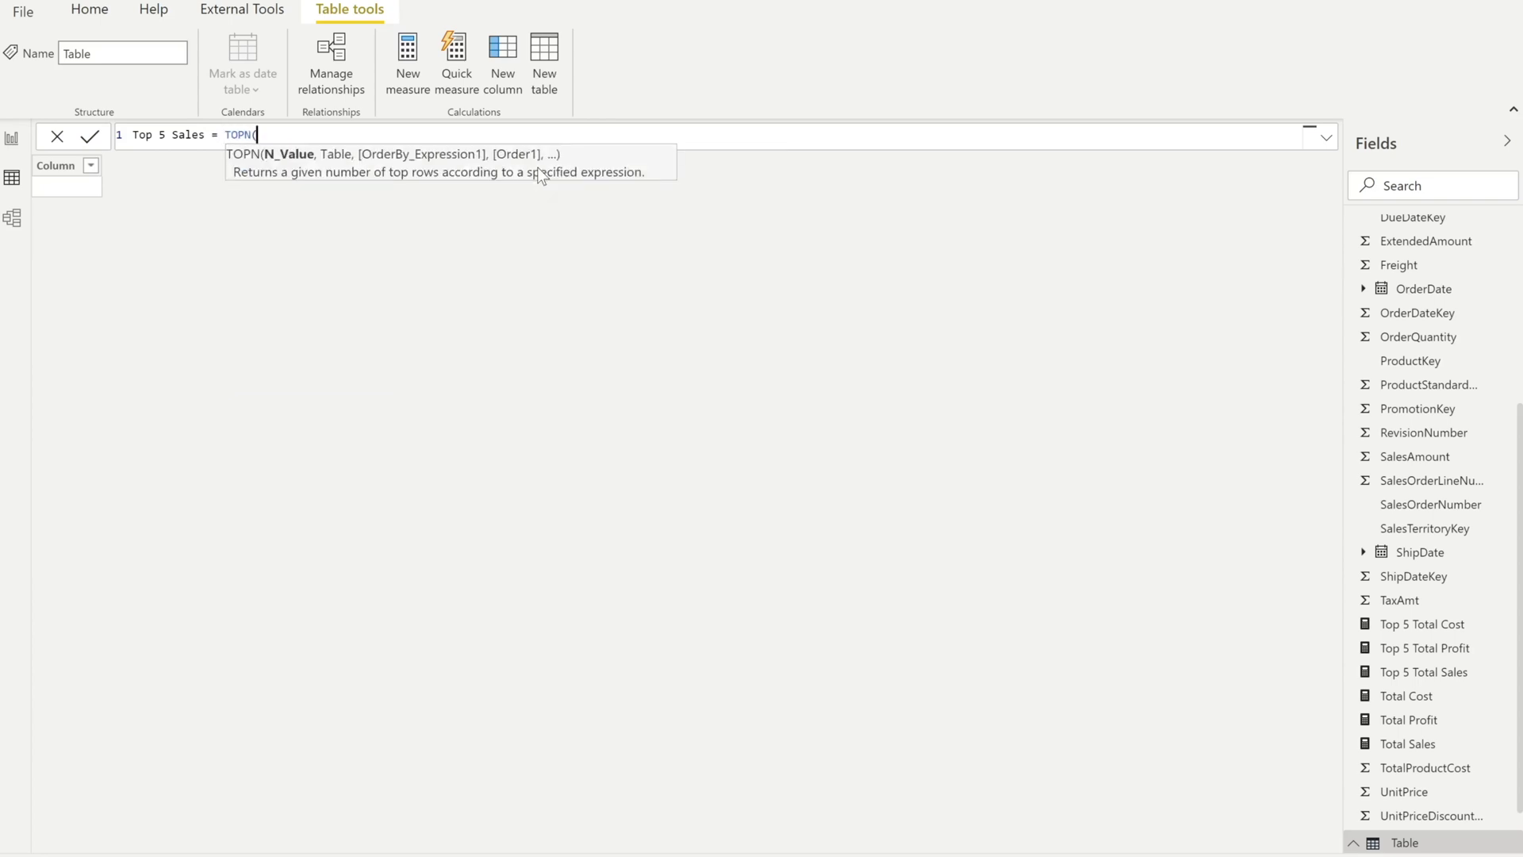
text(5,)
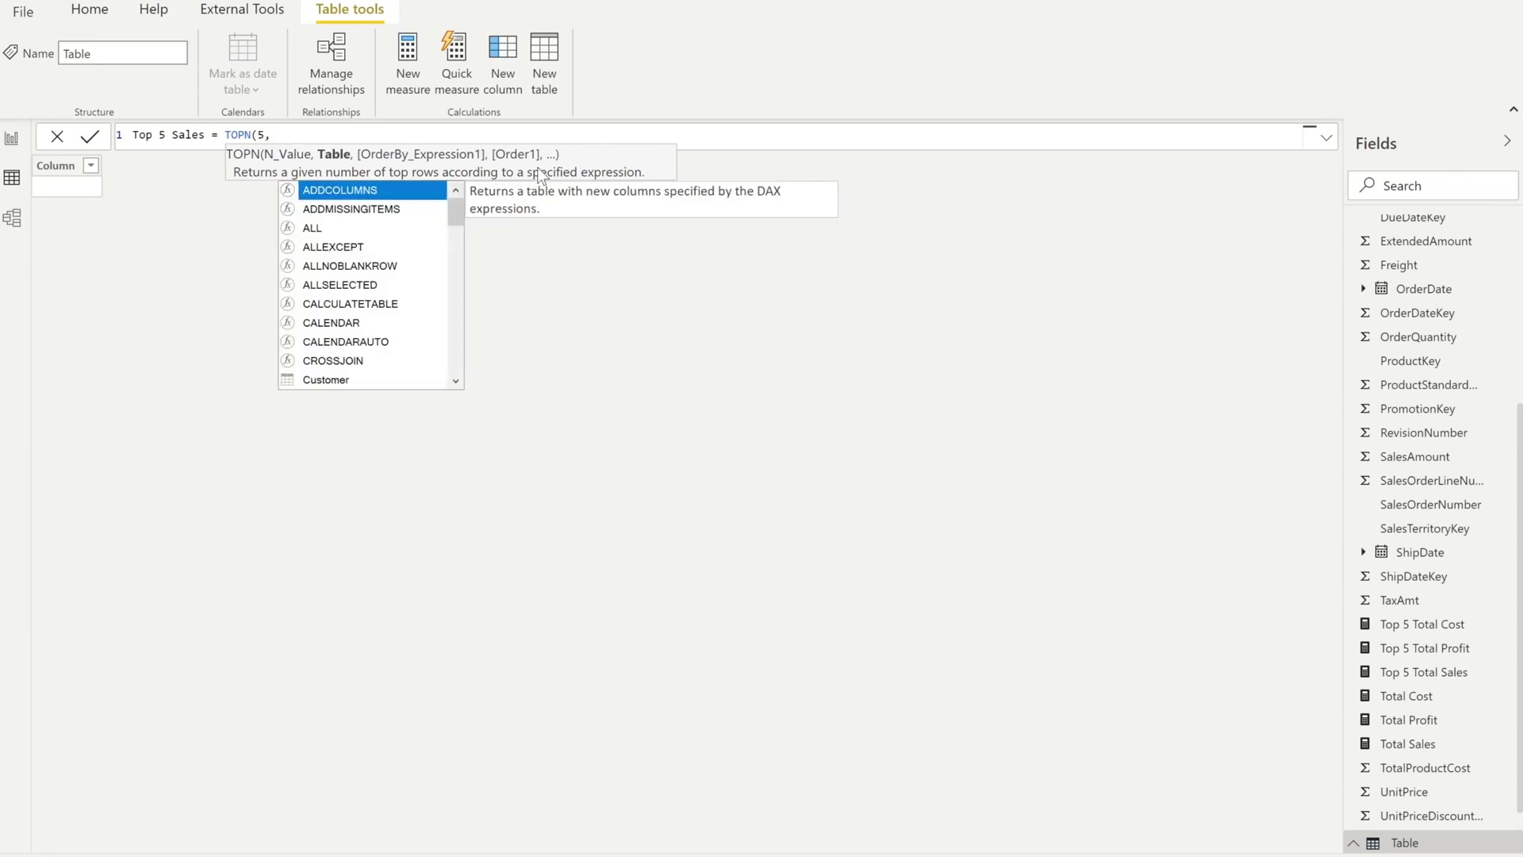
text( Sales,)
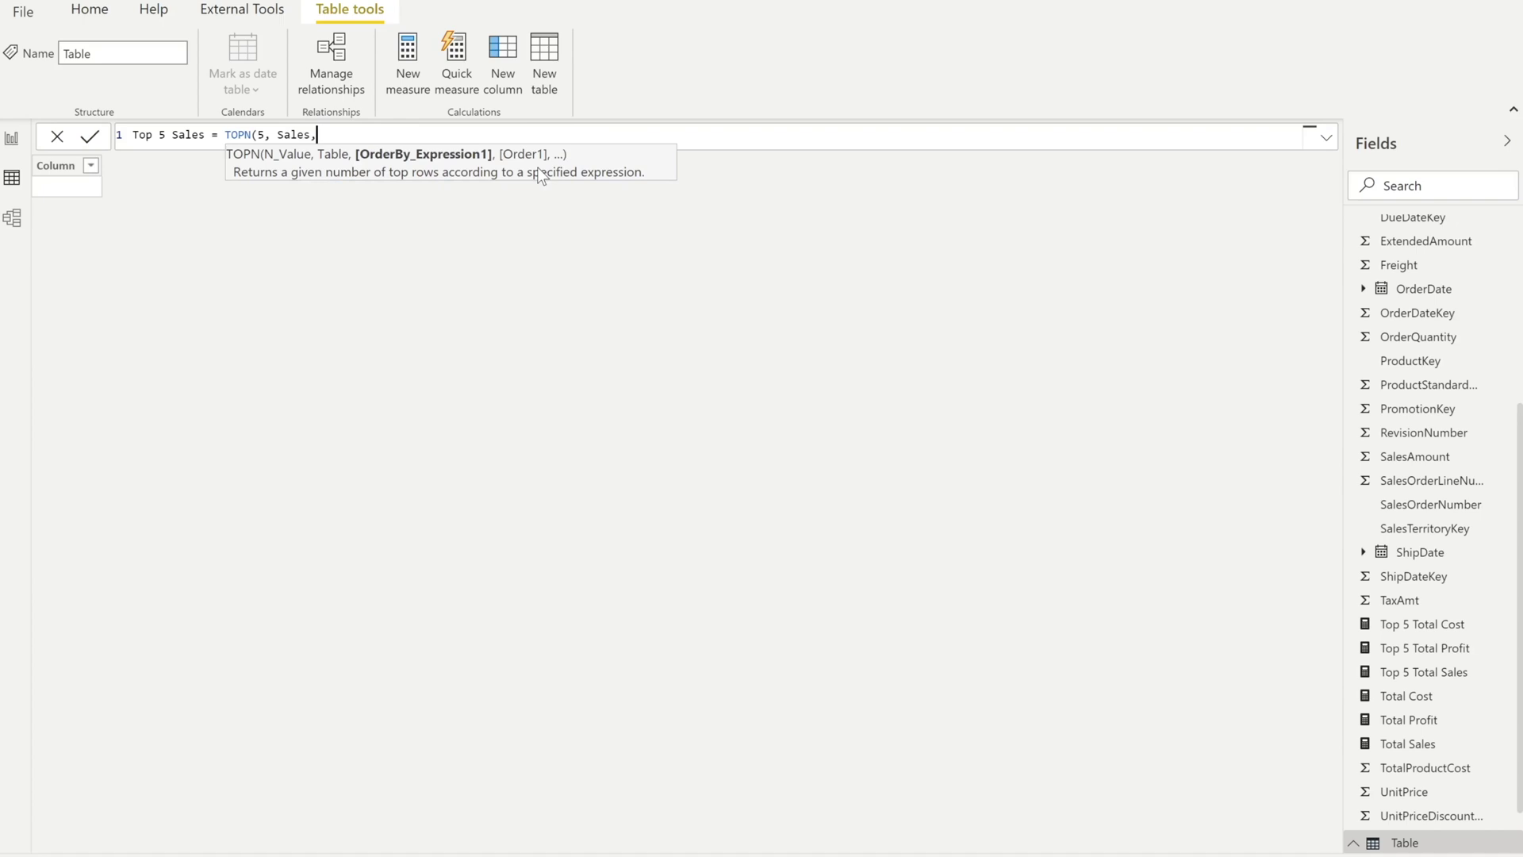
Step: Complete the Top 5 Sales formula with [Total Sales], DESC) and commit the calculated table
text( total)
key(Down)
key(Down)
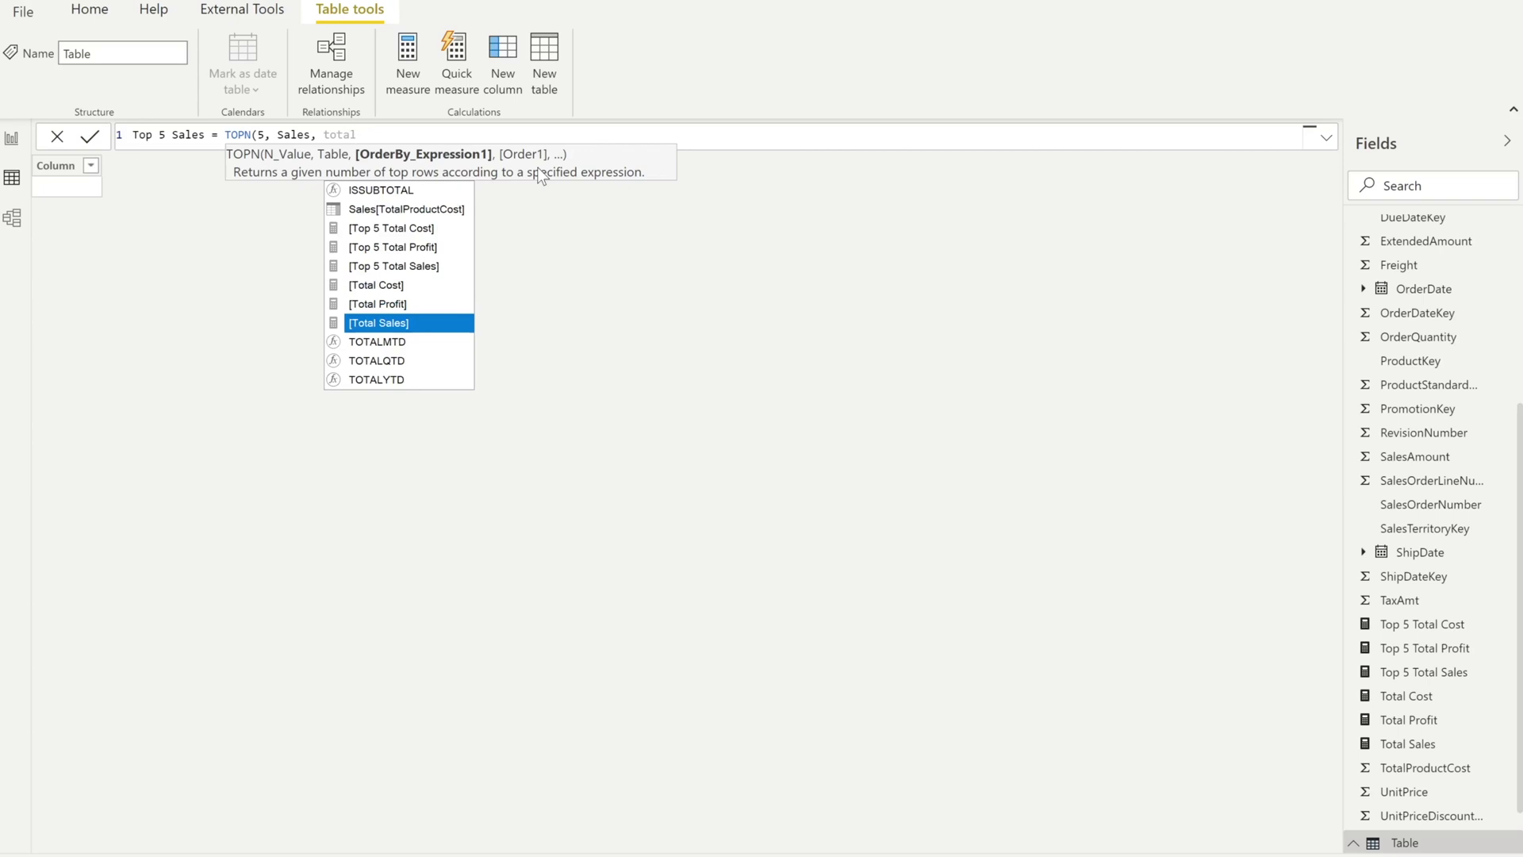
key(Tab)
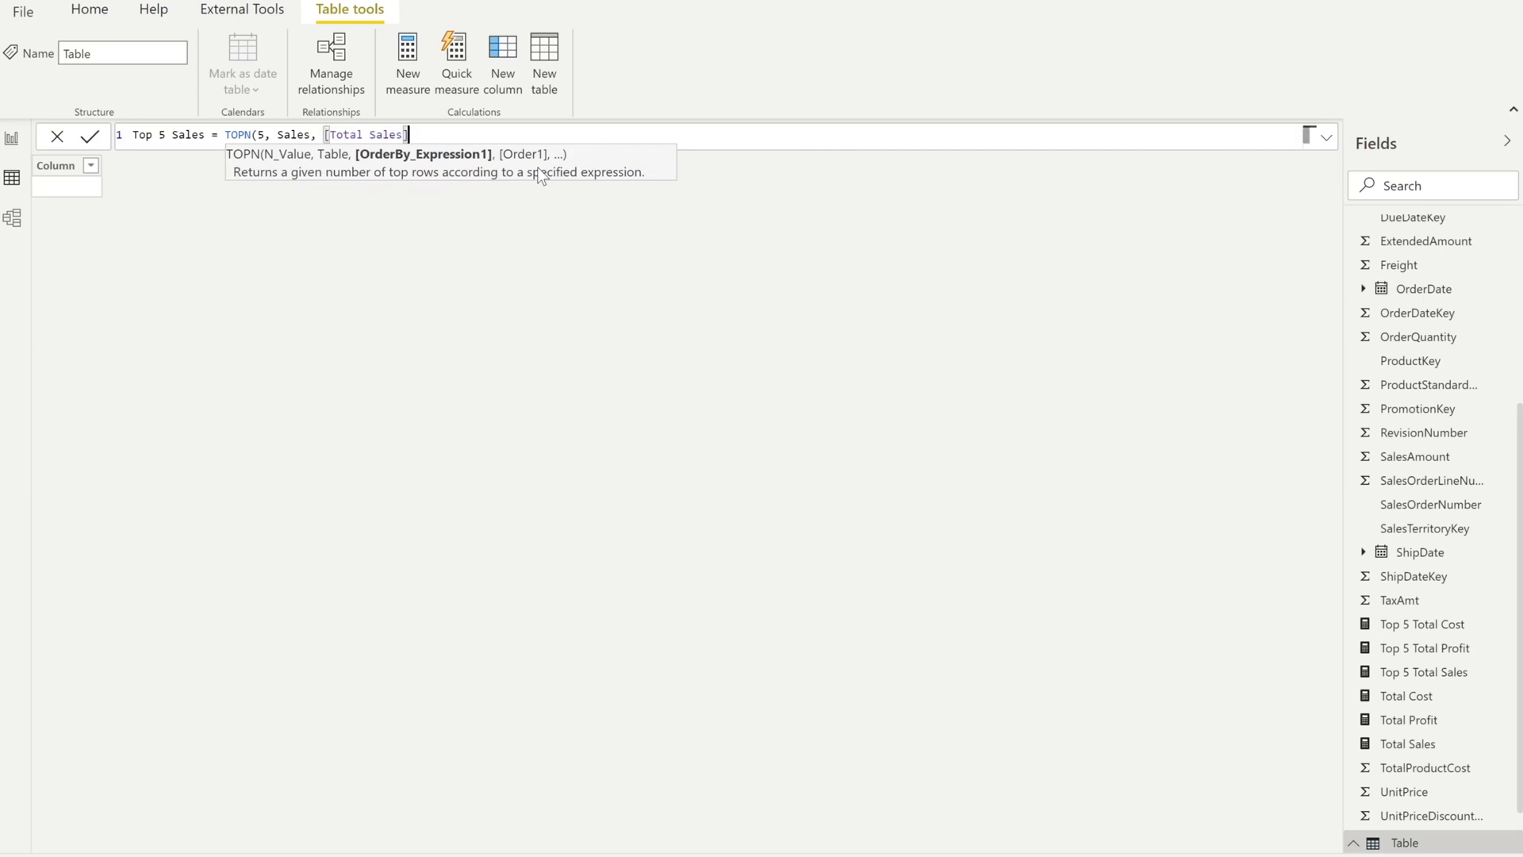
text(, desc)
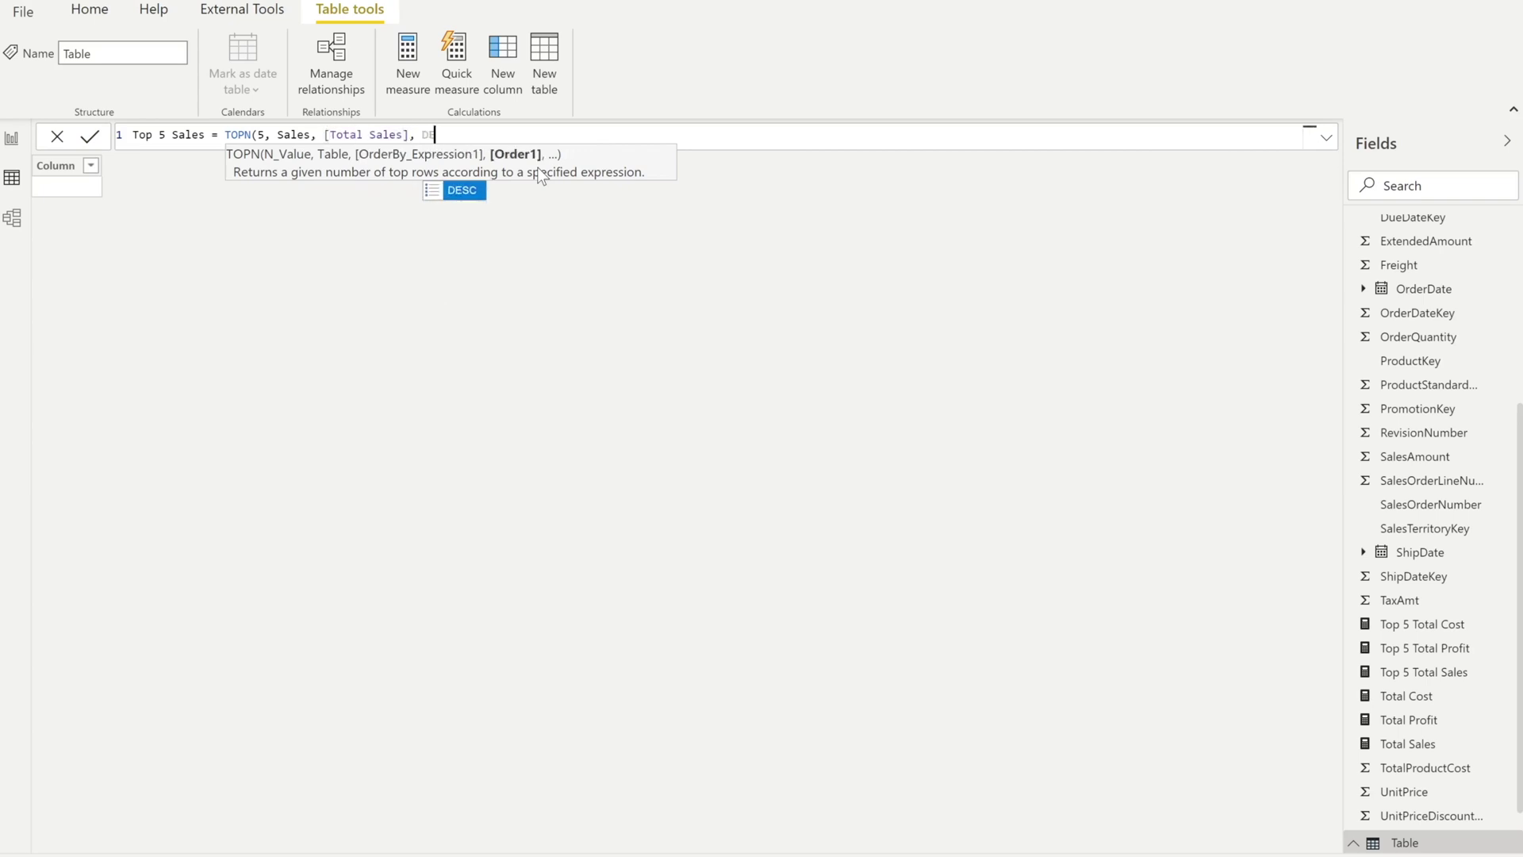
key(Tab)
text())
key(Return)
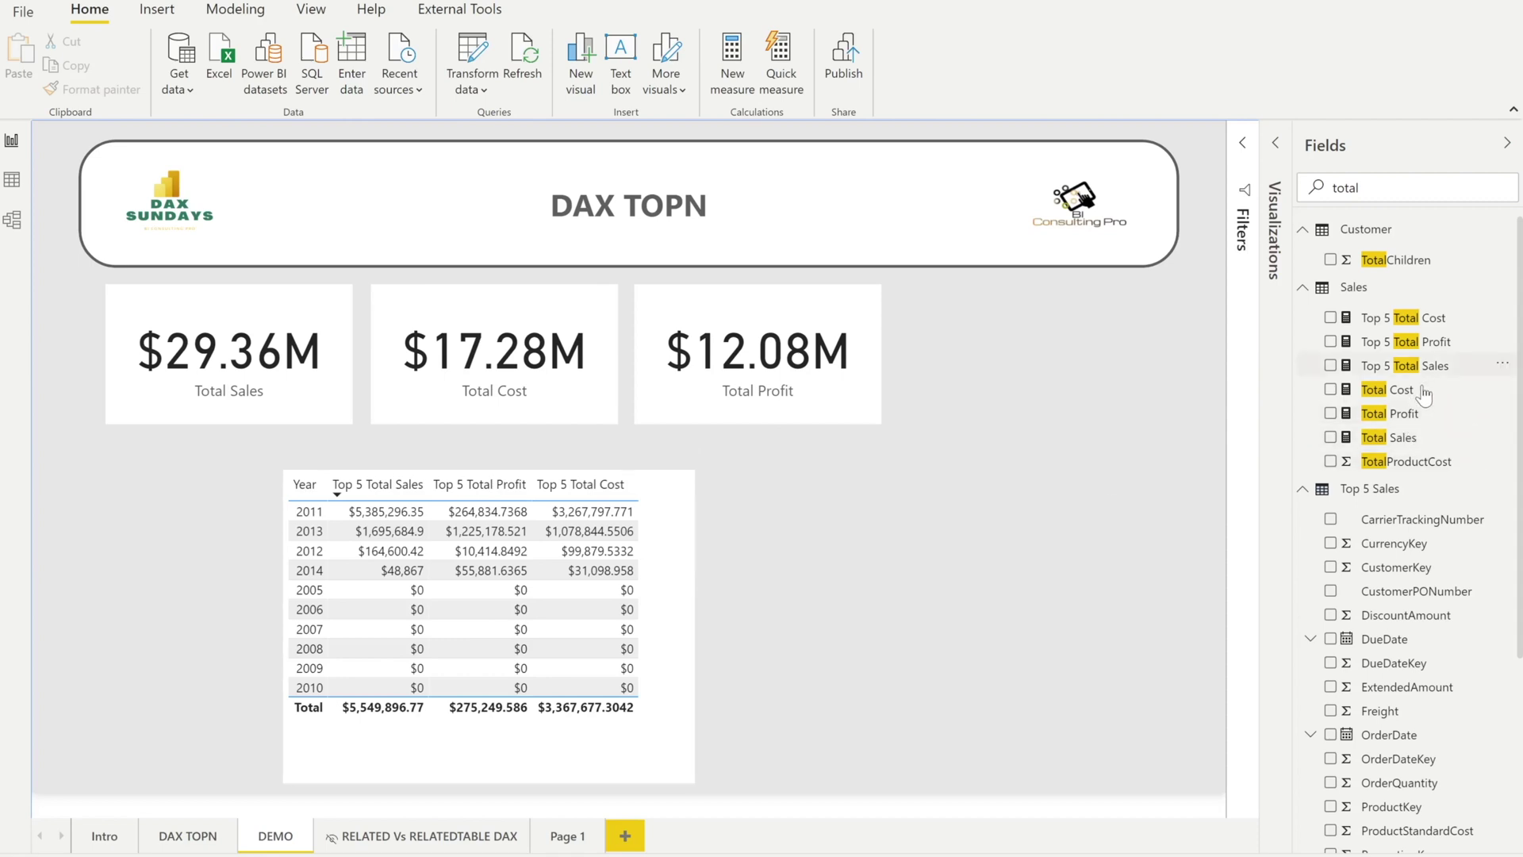
Step: Start a manually entered table in the report, naming the table TOPN and its first column Value
click(1406, 321)
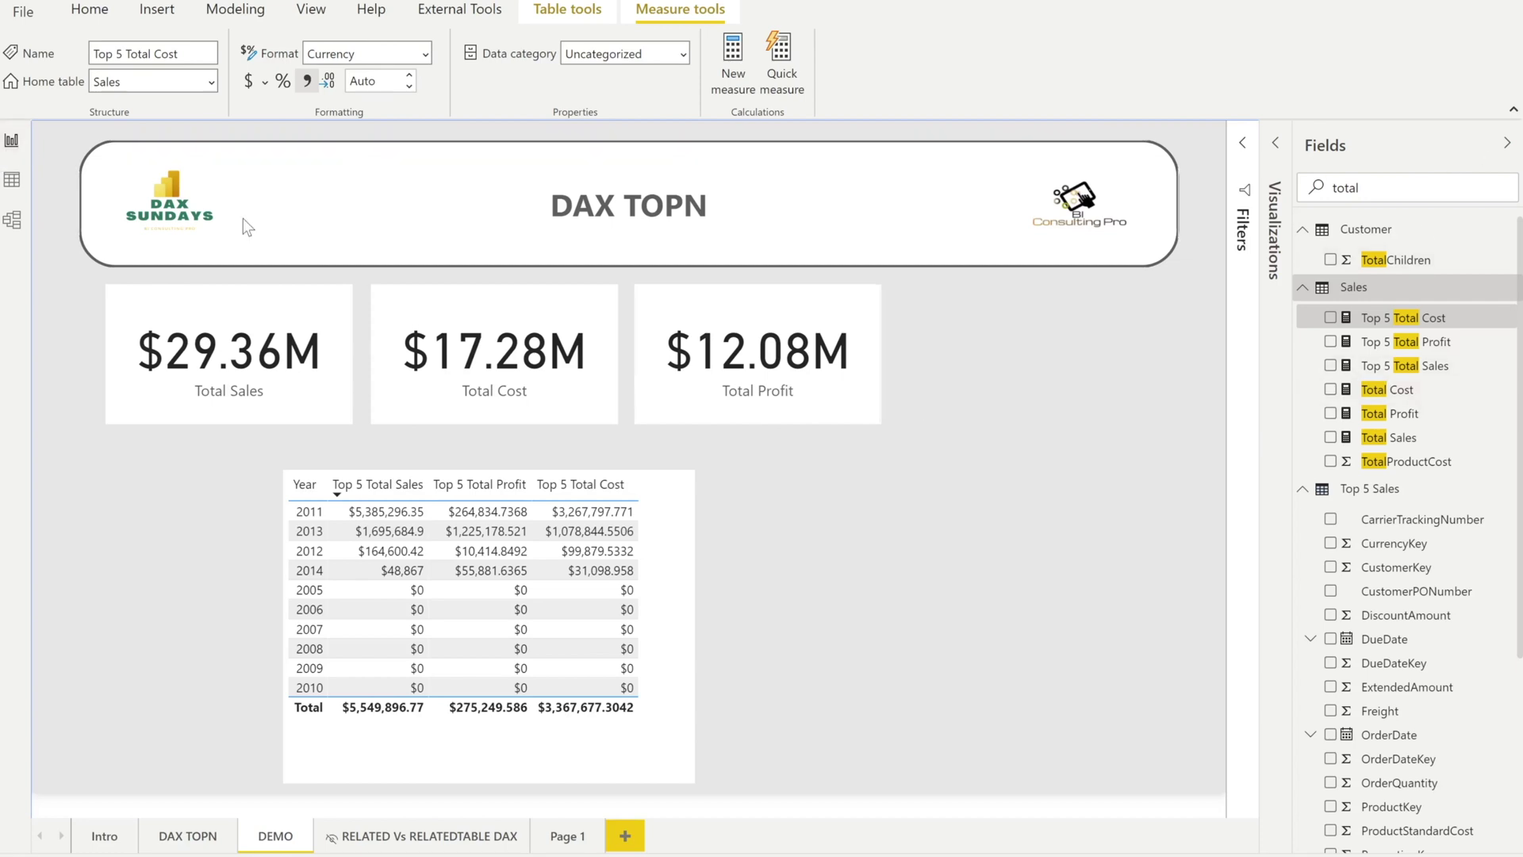
click(86, 12)
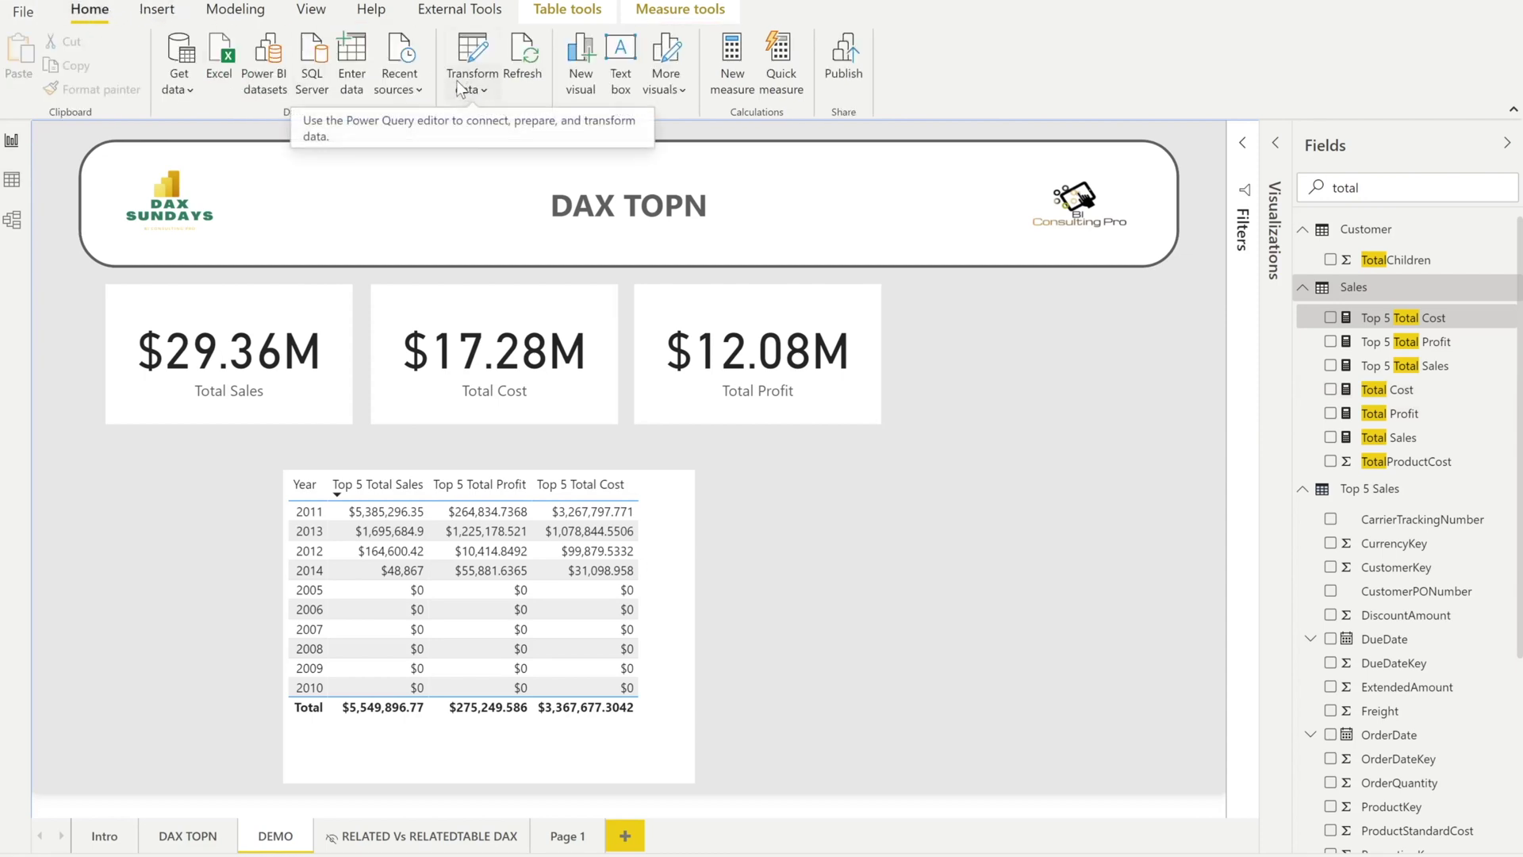
click(365, 75)
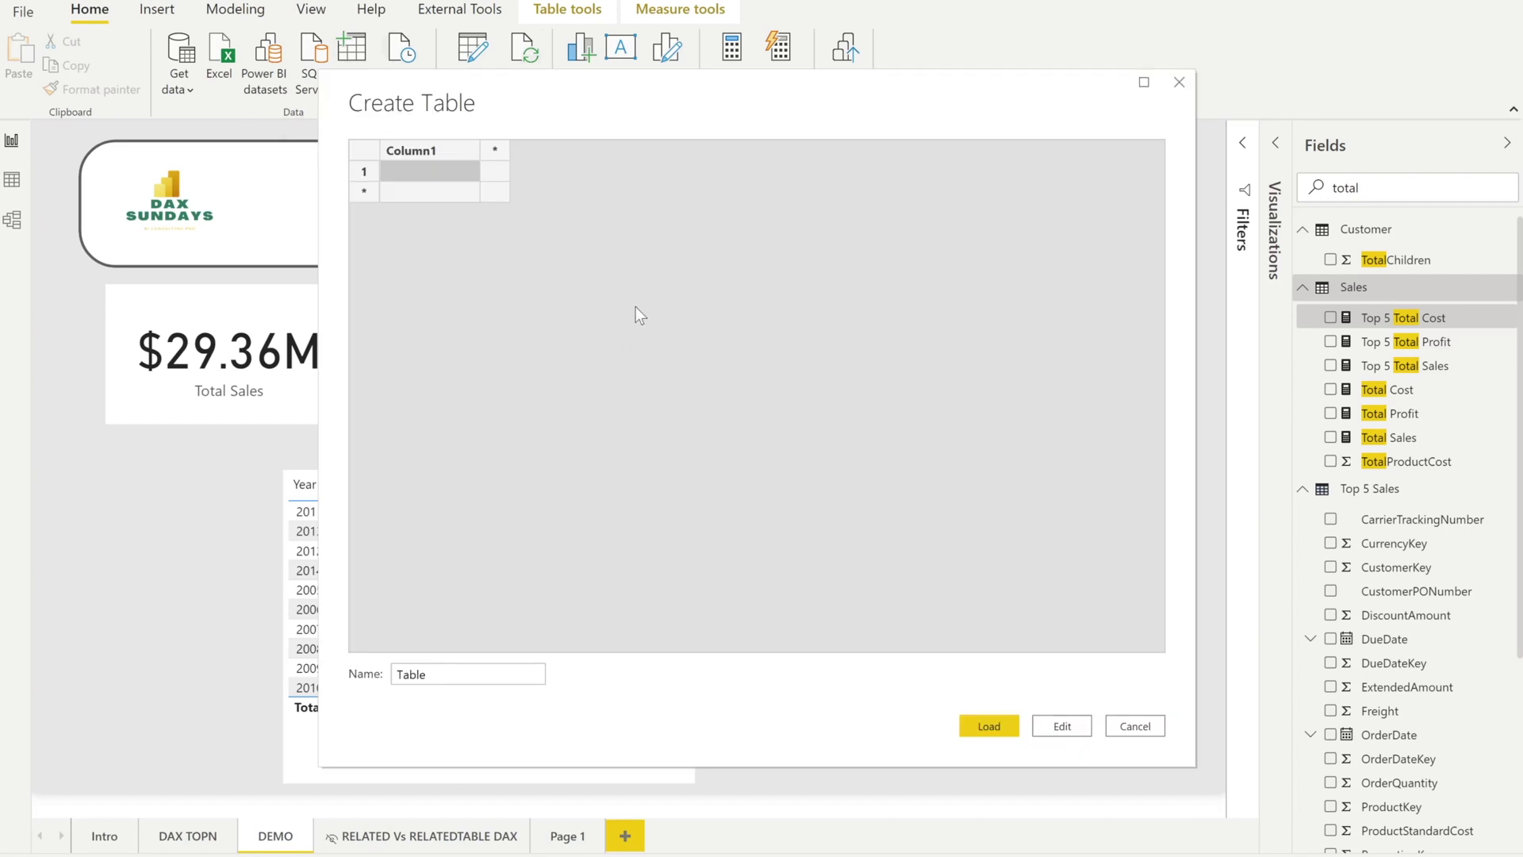
double_click(398, 676)
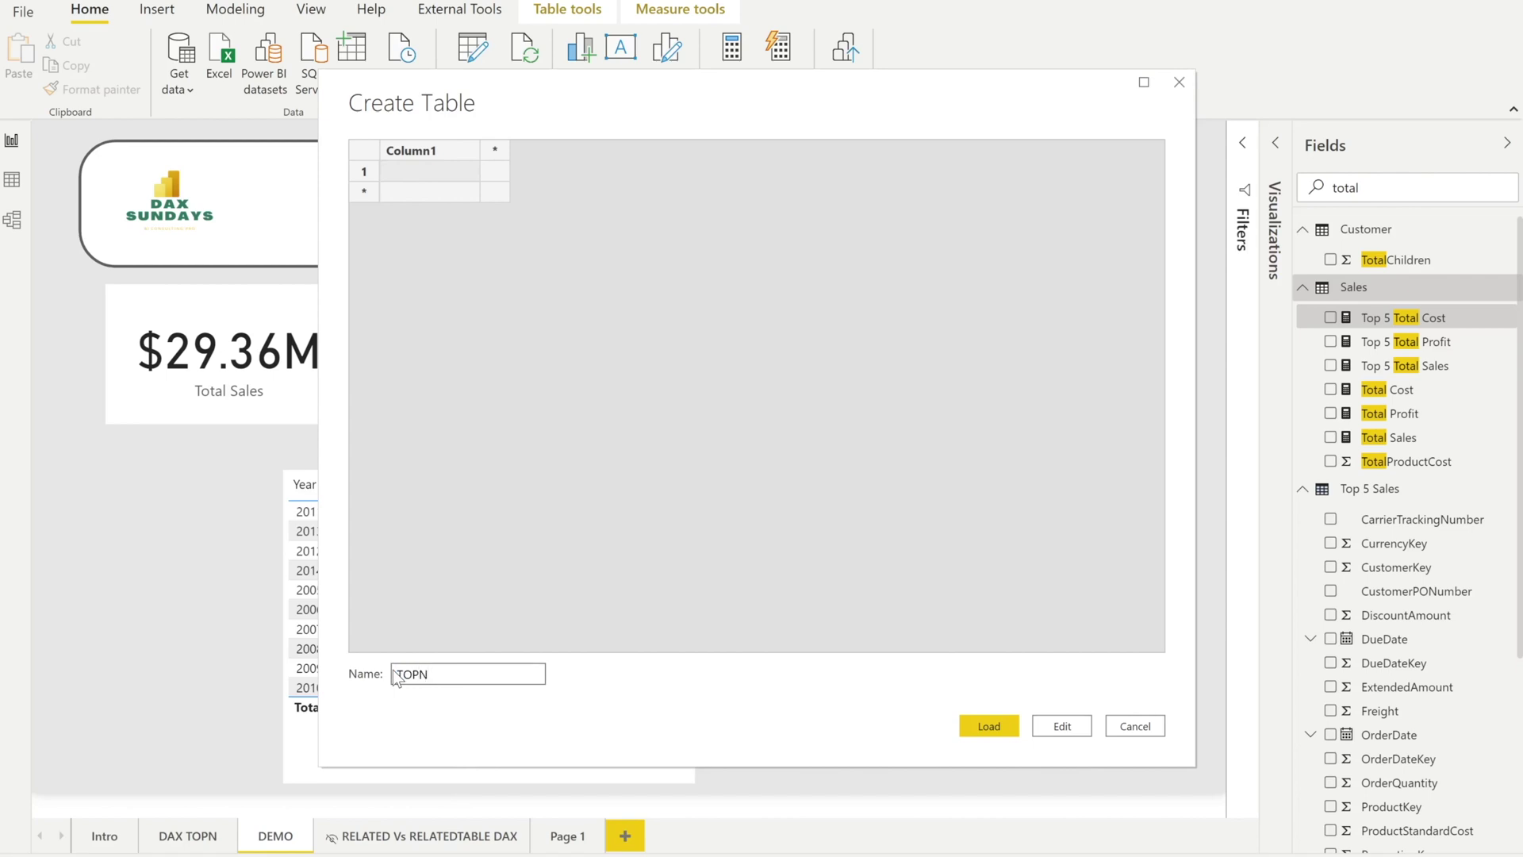
click(431, 149)
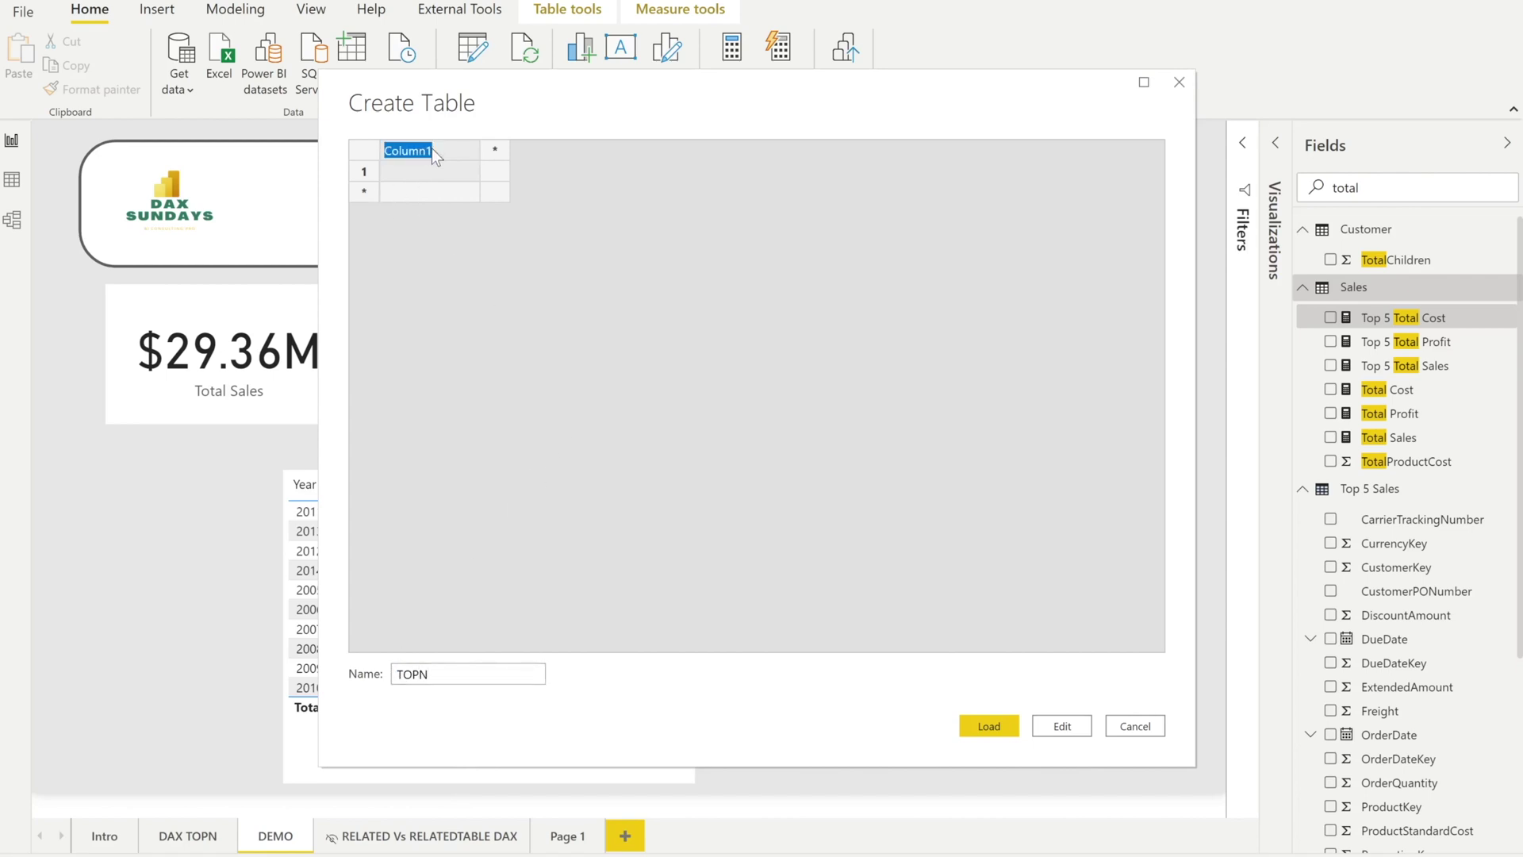
Step: Enter 5, 10, 20, 30 and 50 in the Value column, load the table and display TOPN in Data view
click(457, 173)
text(5)
click(444, 188)
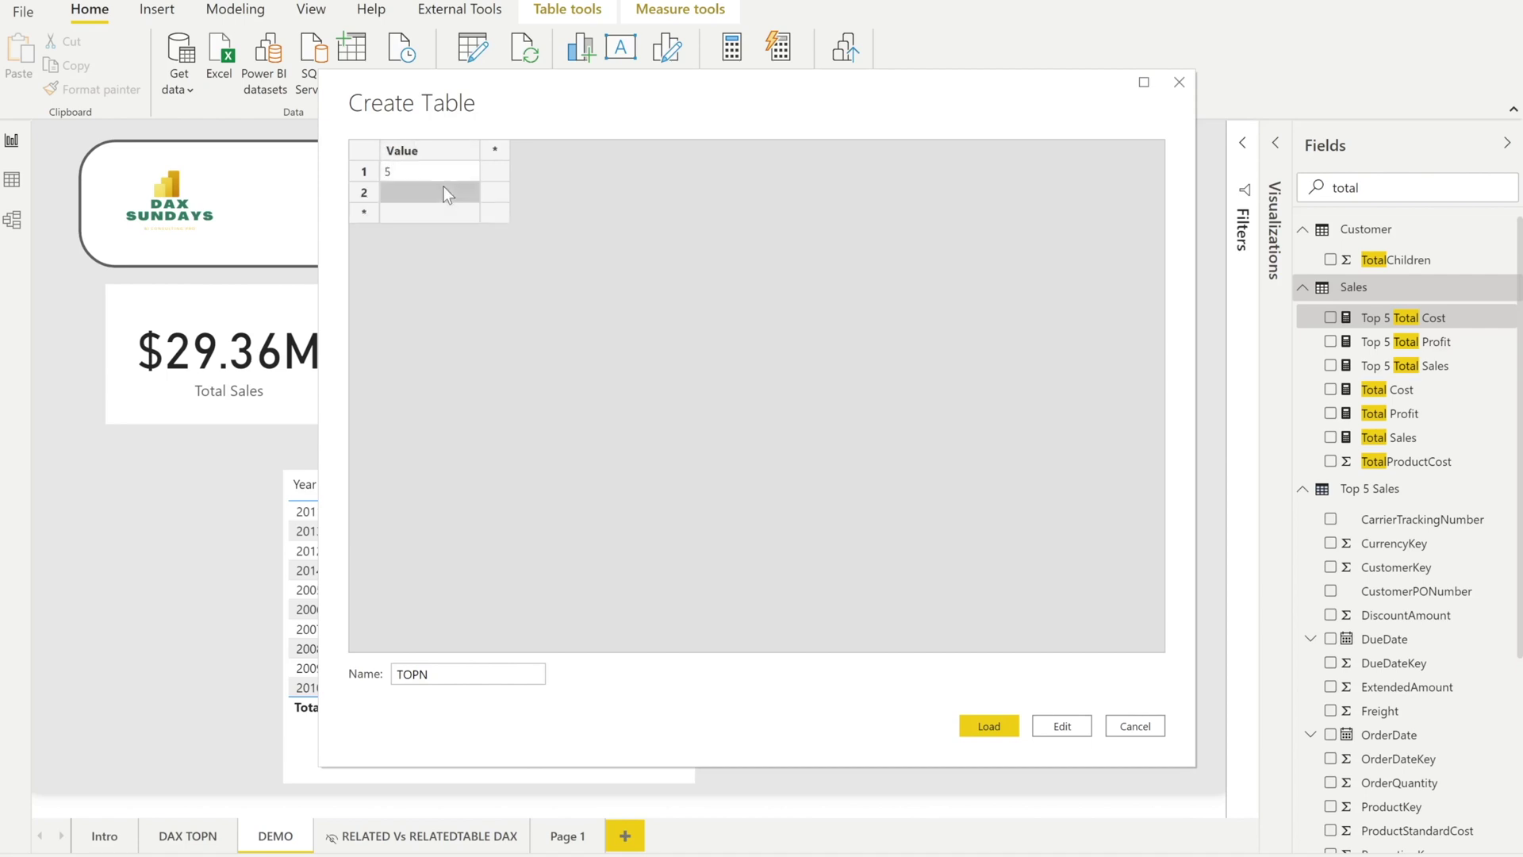
text(10)
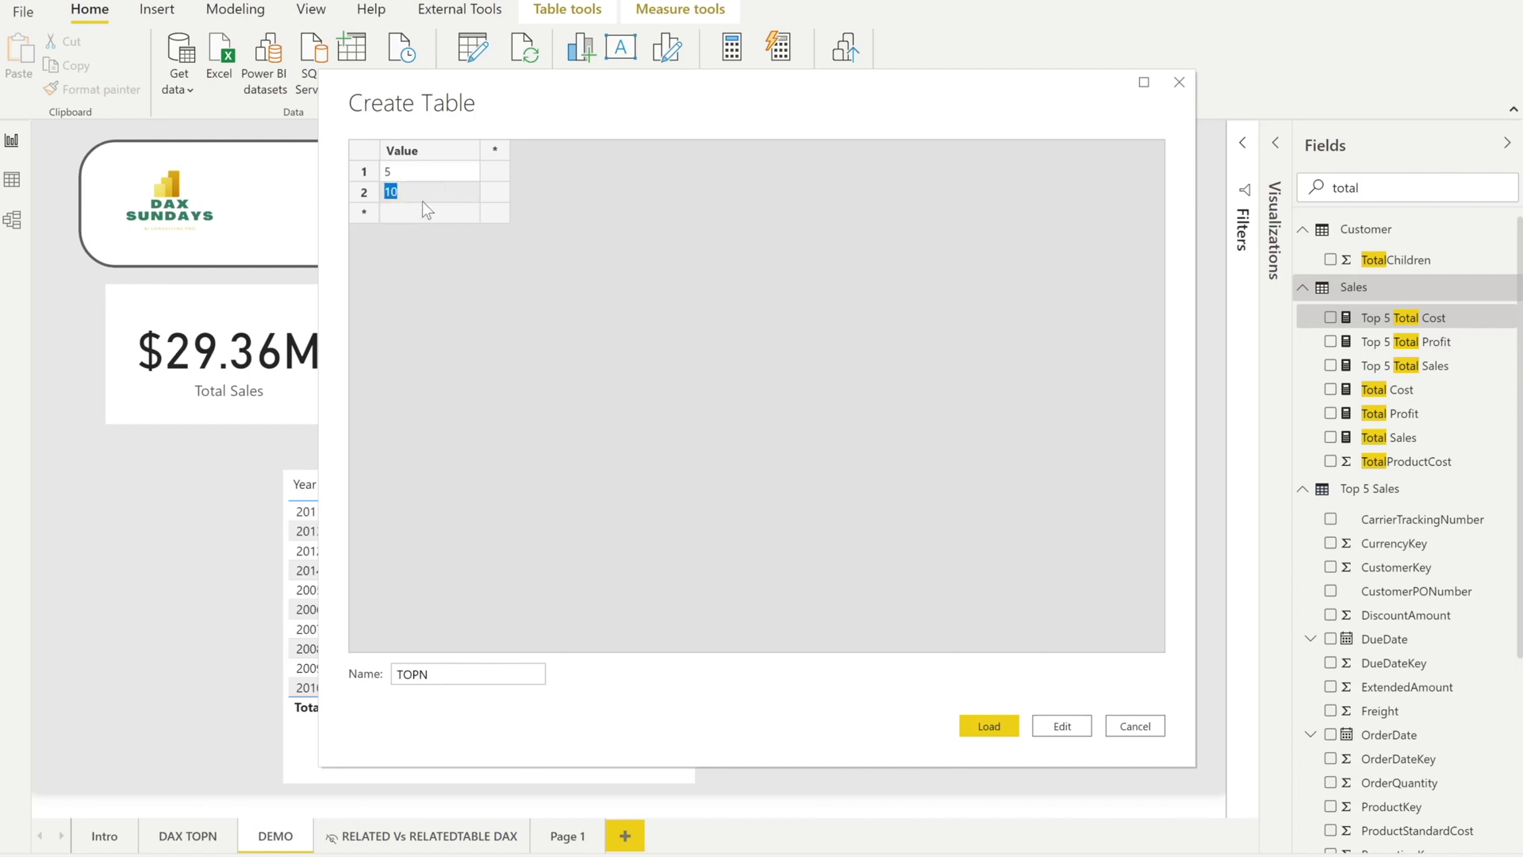
click(422, 206)
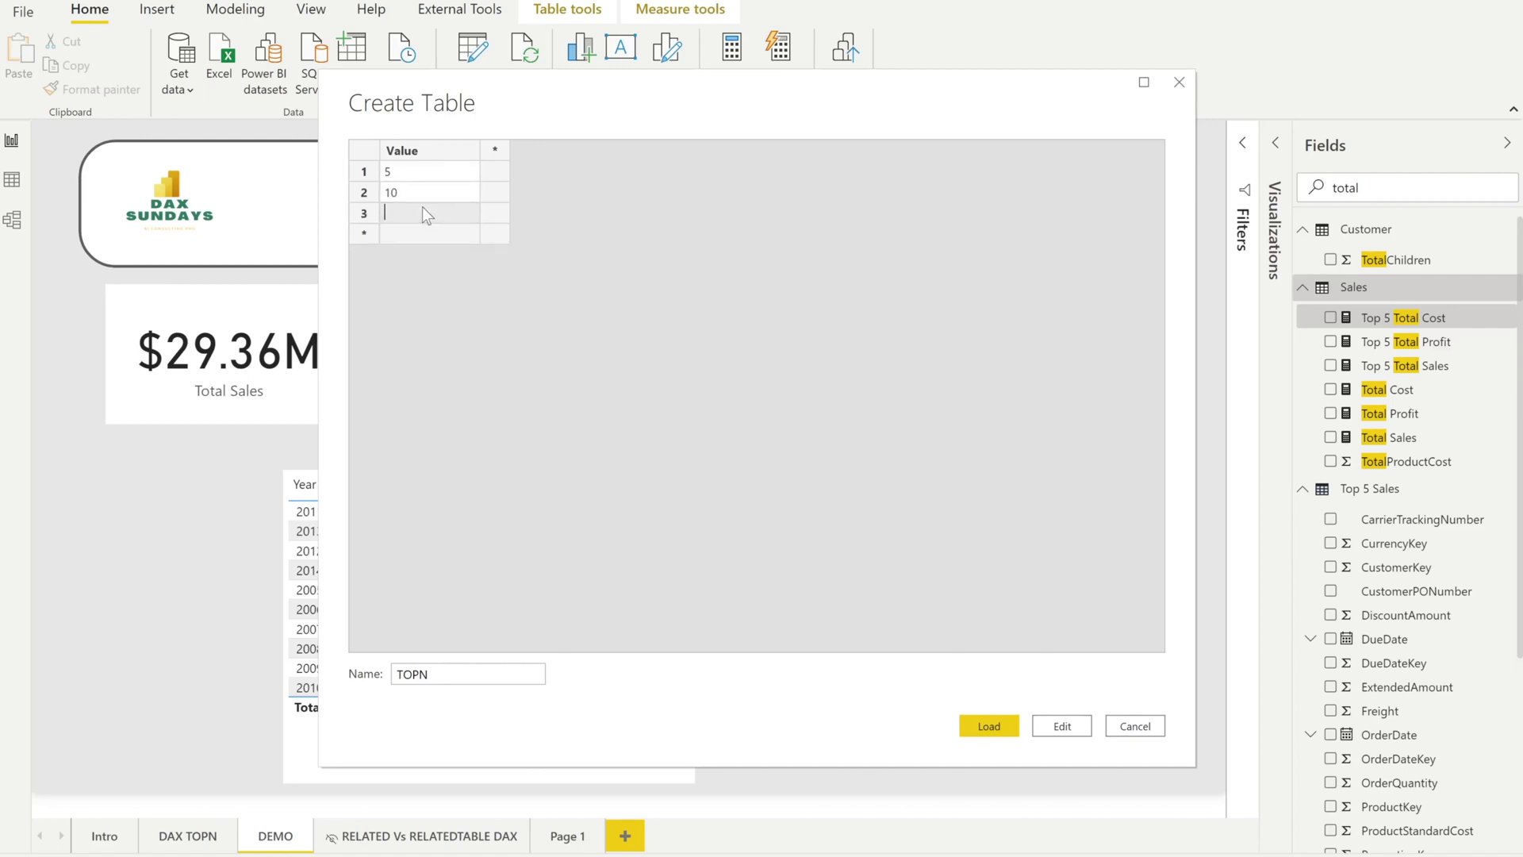
click(417, 231)
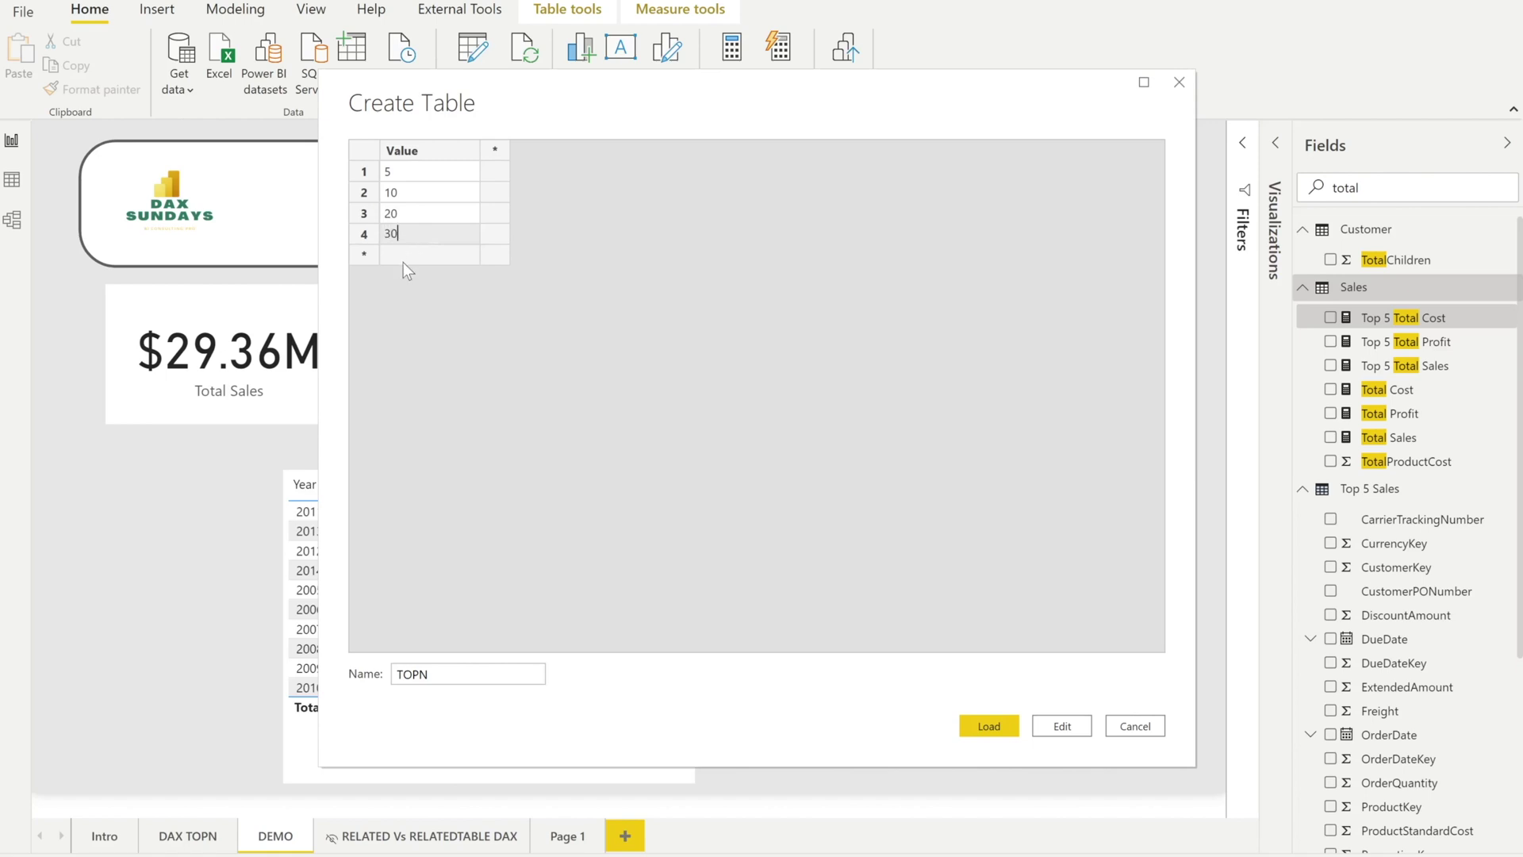
click(402, 262)
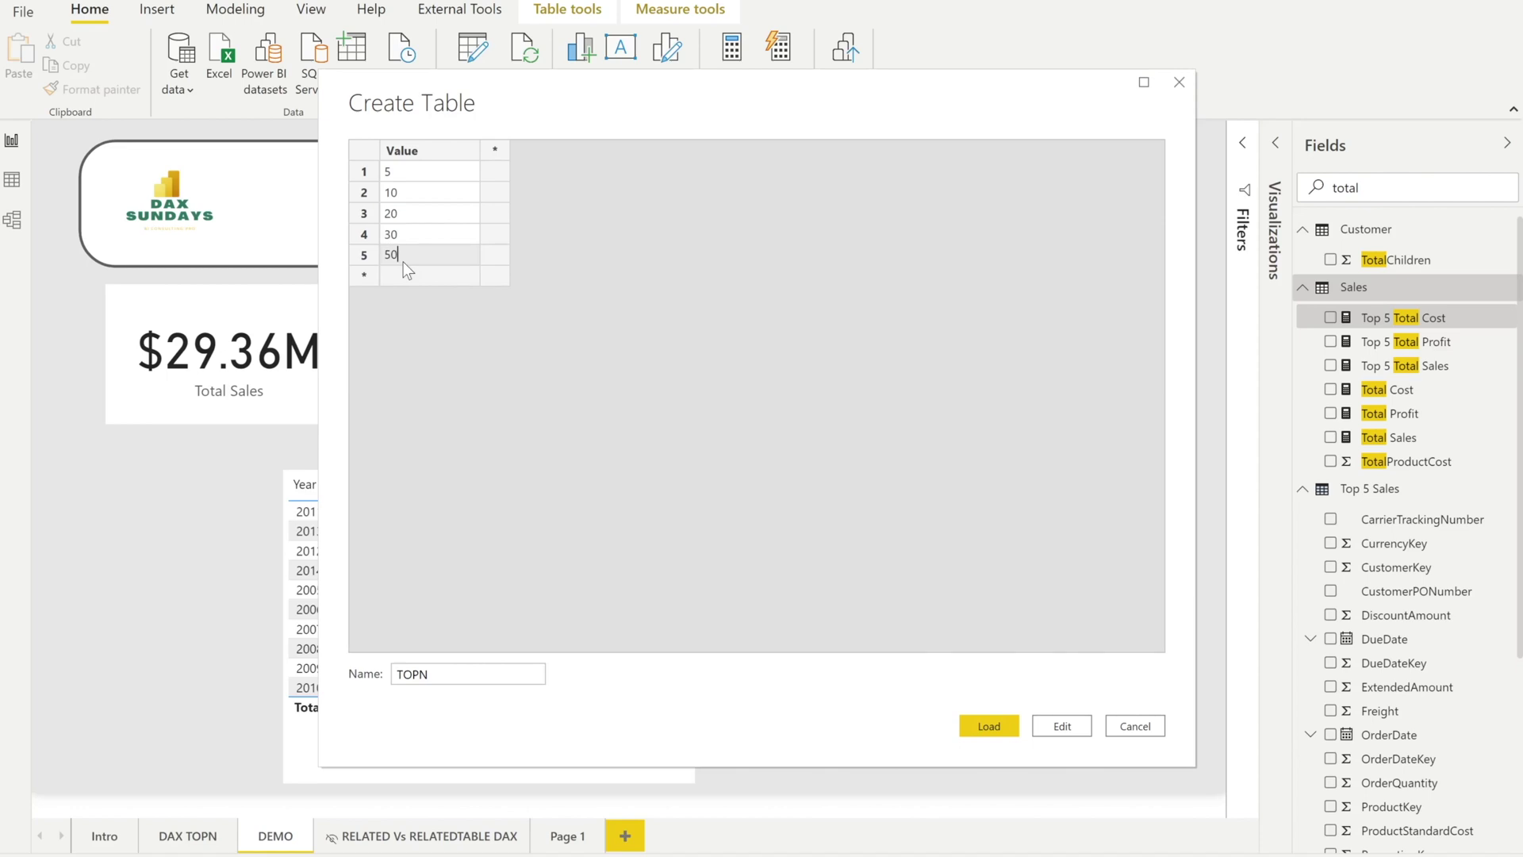
click(1013, 731)
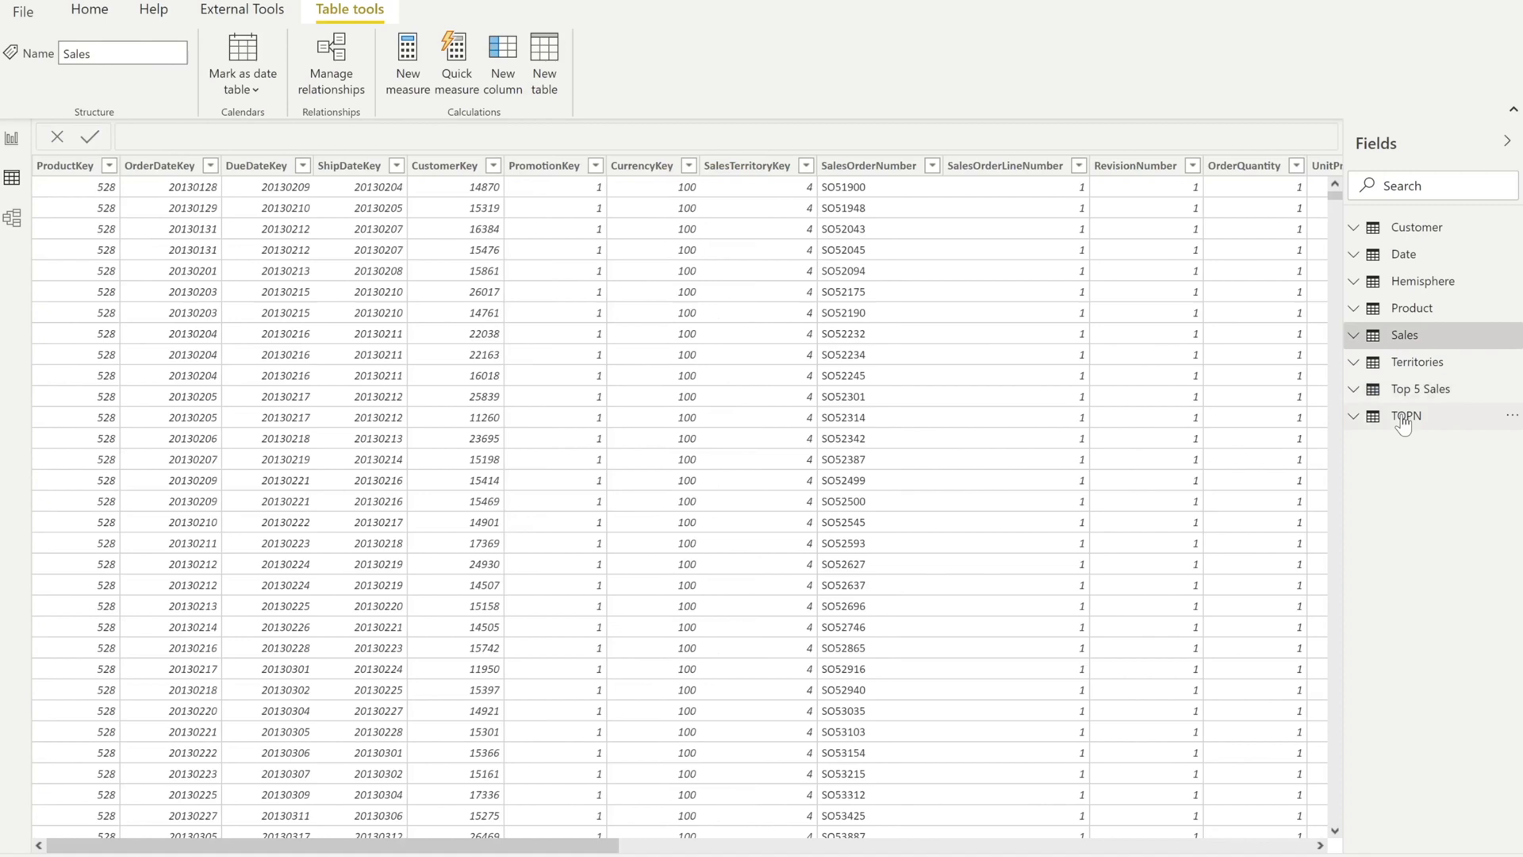
click(1403, 418)
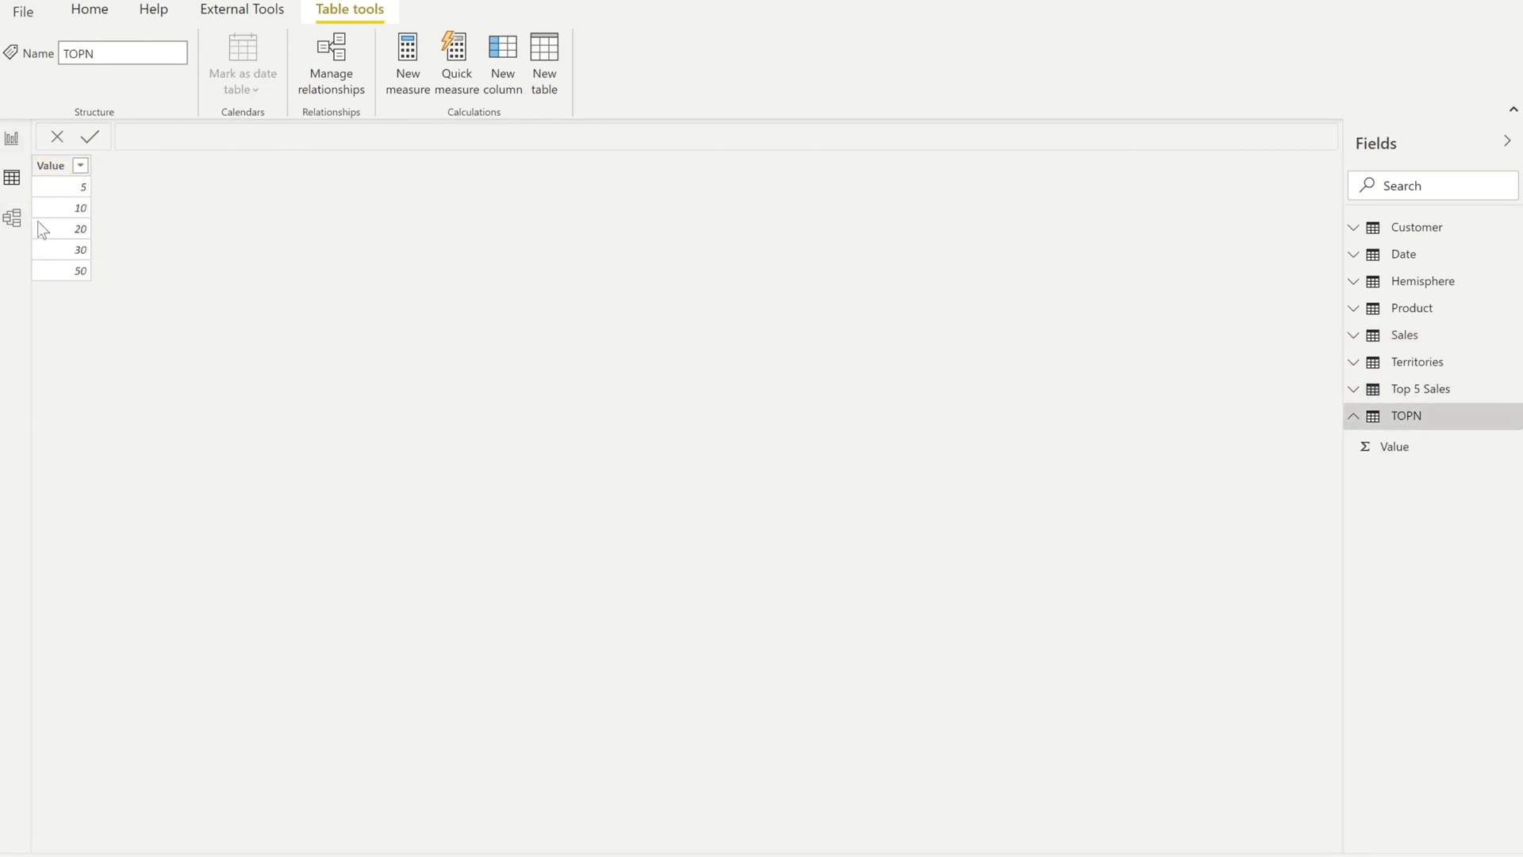
Step: Return to the DEMO report page and create a measure named Selected Value in the TOPN table
click(12, 141)
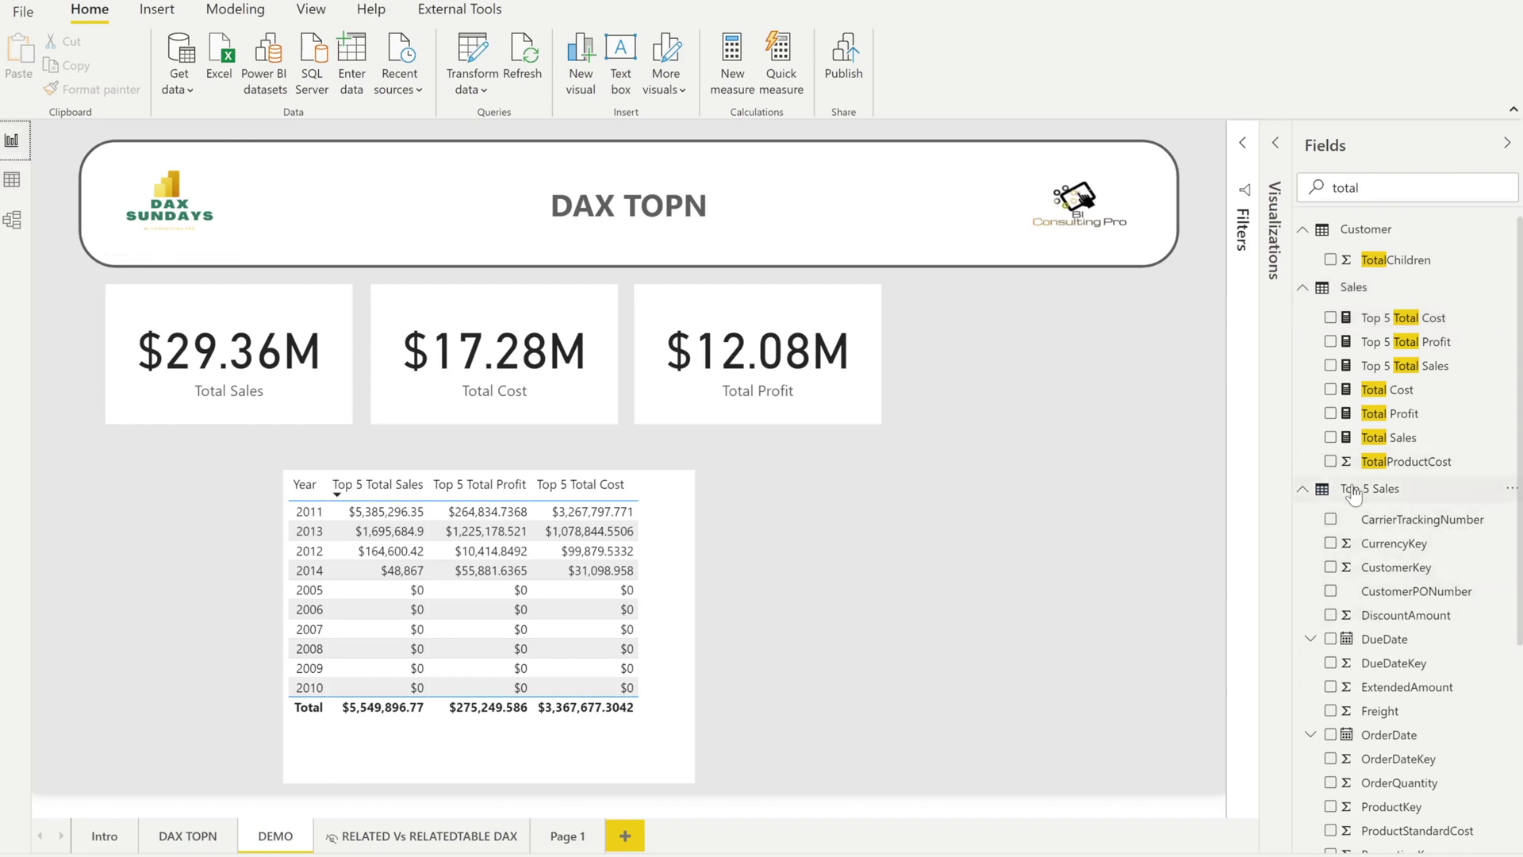
click(1348, 418)
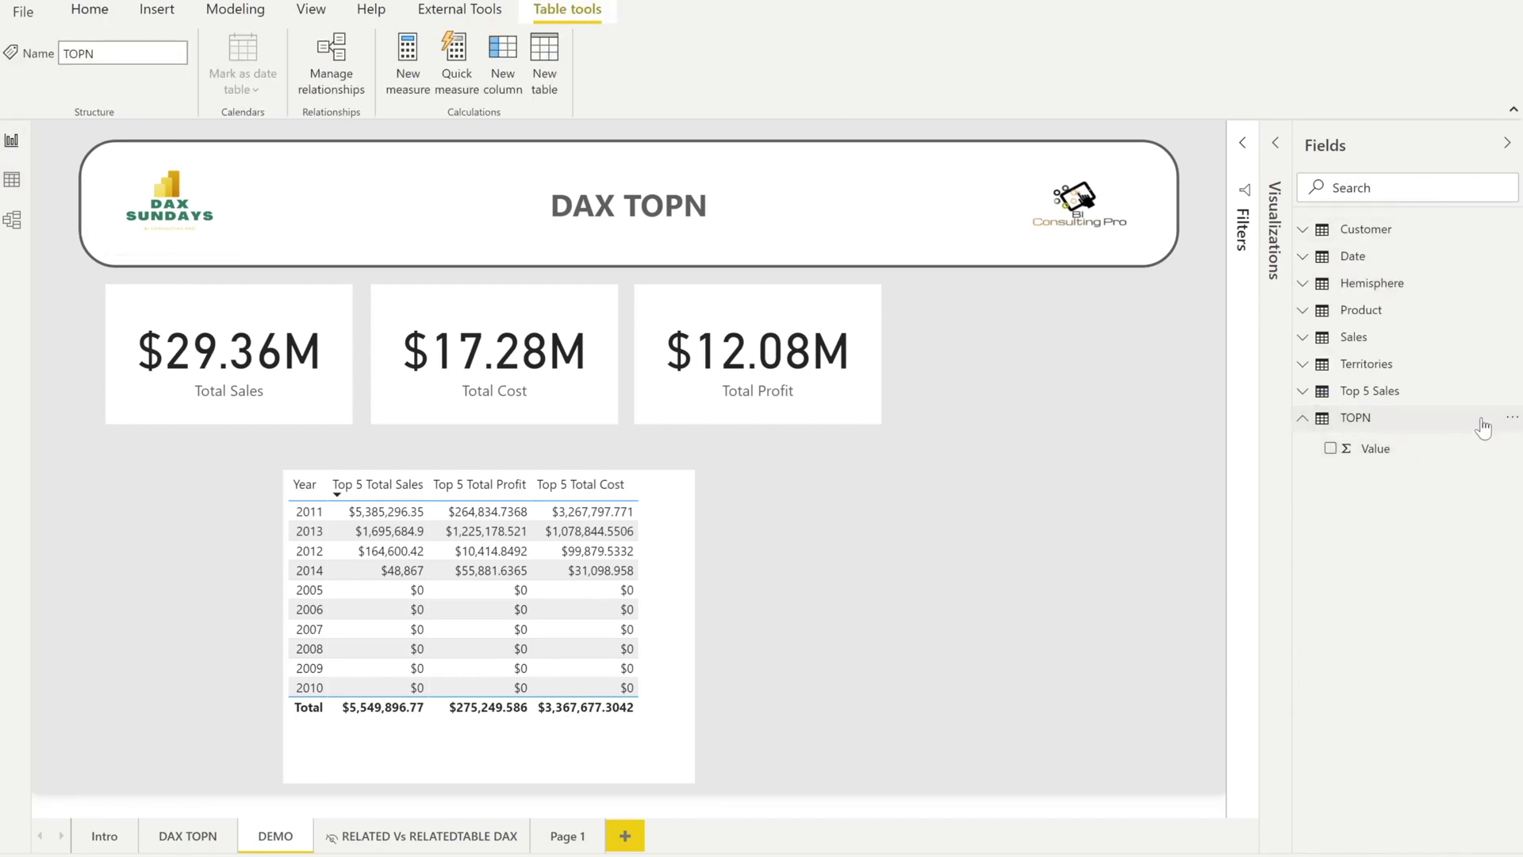
click(1510, 424)
click(1458, 444)
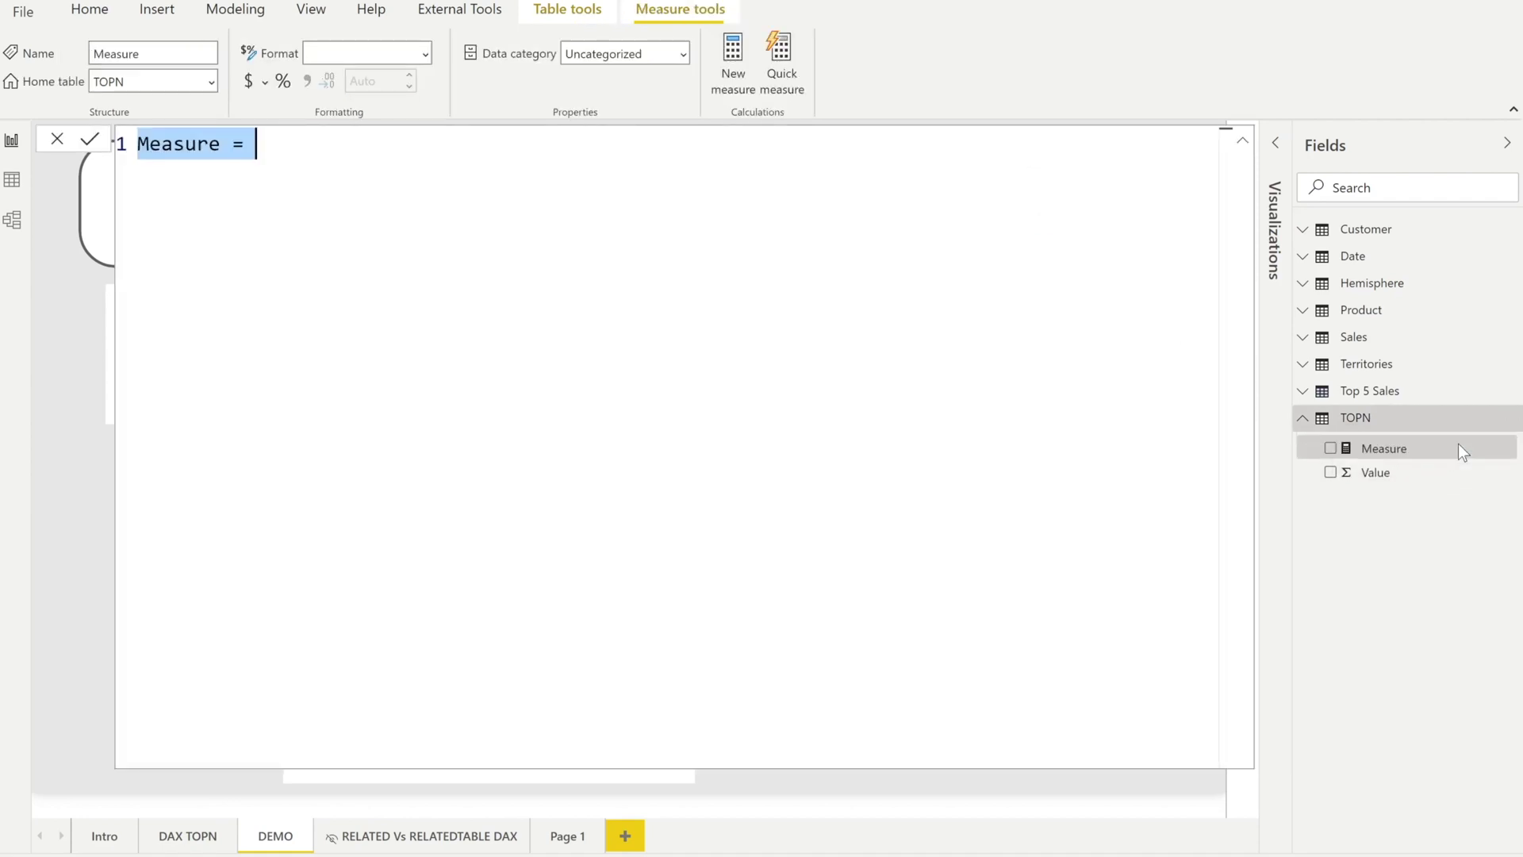
text(Se)
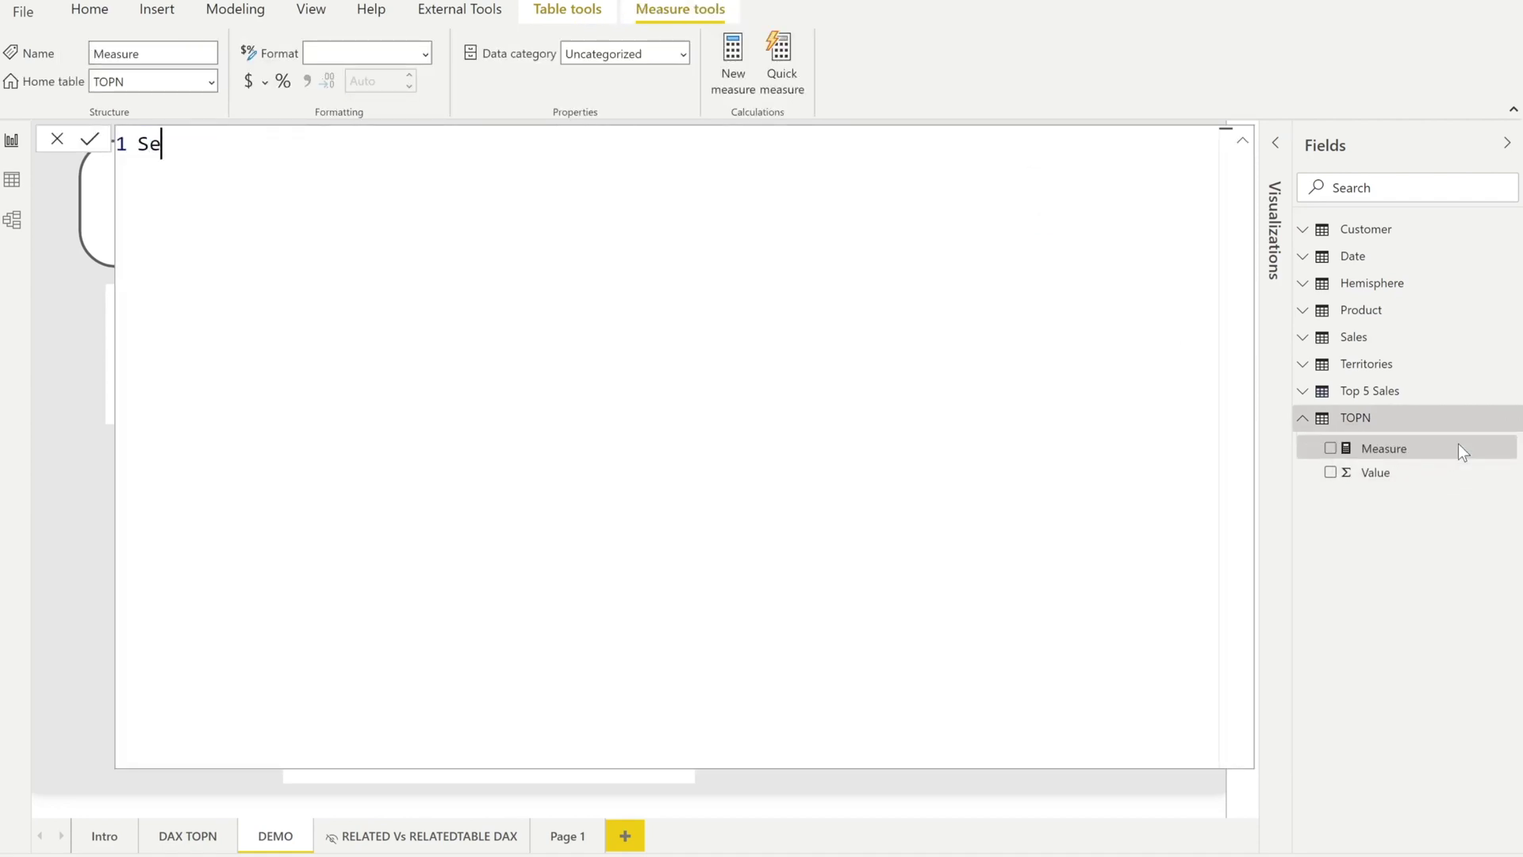
text(lected Value = )
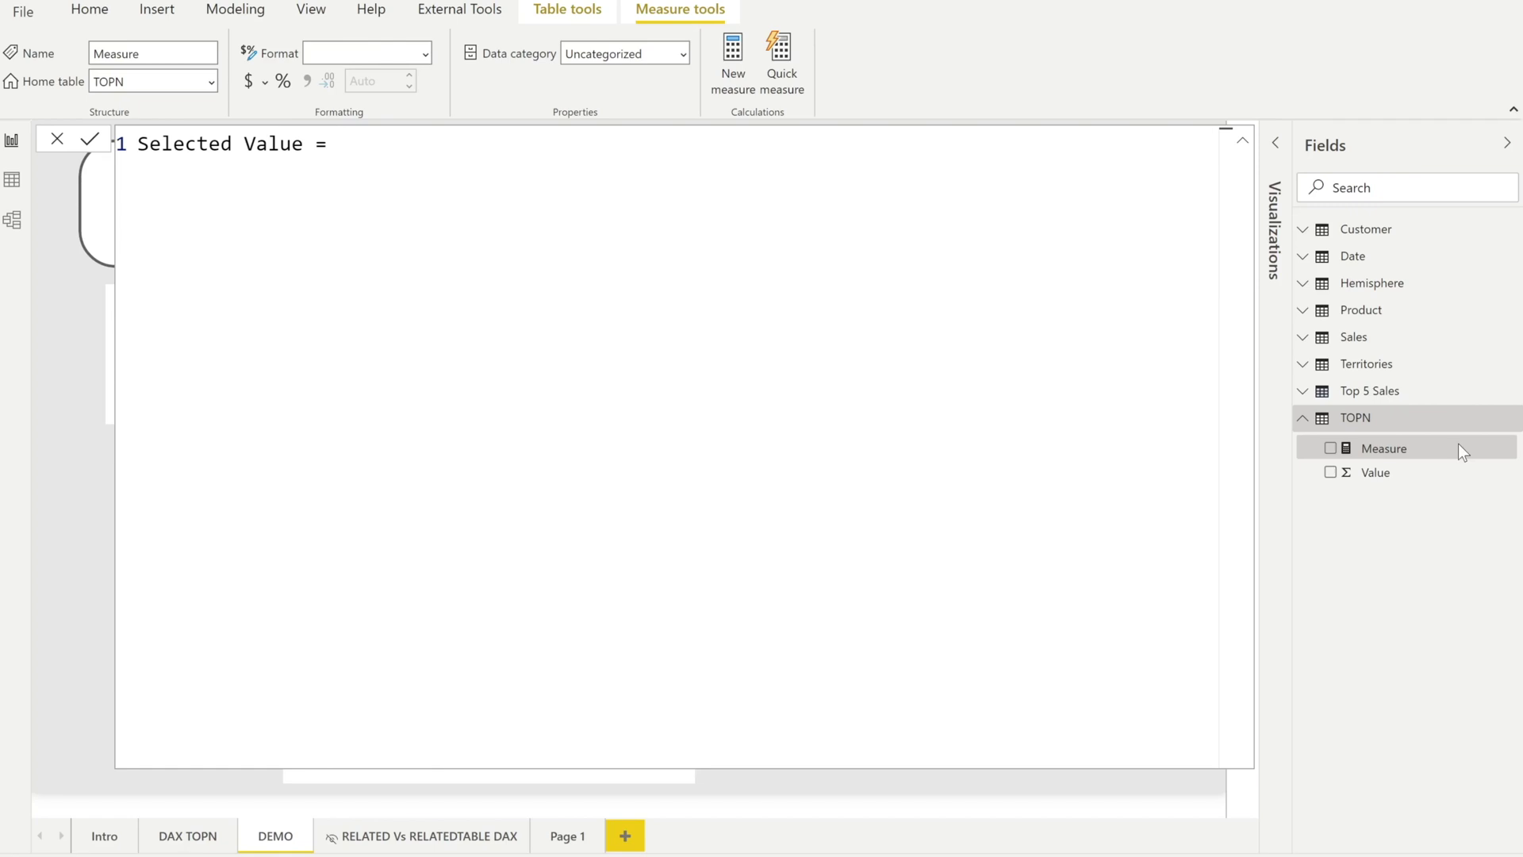
Step: Define Selected Value as SELECTEDVALUE('TOPN'[Value]), commit the measure and close the formula editor
text(SELEC)
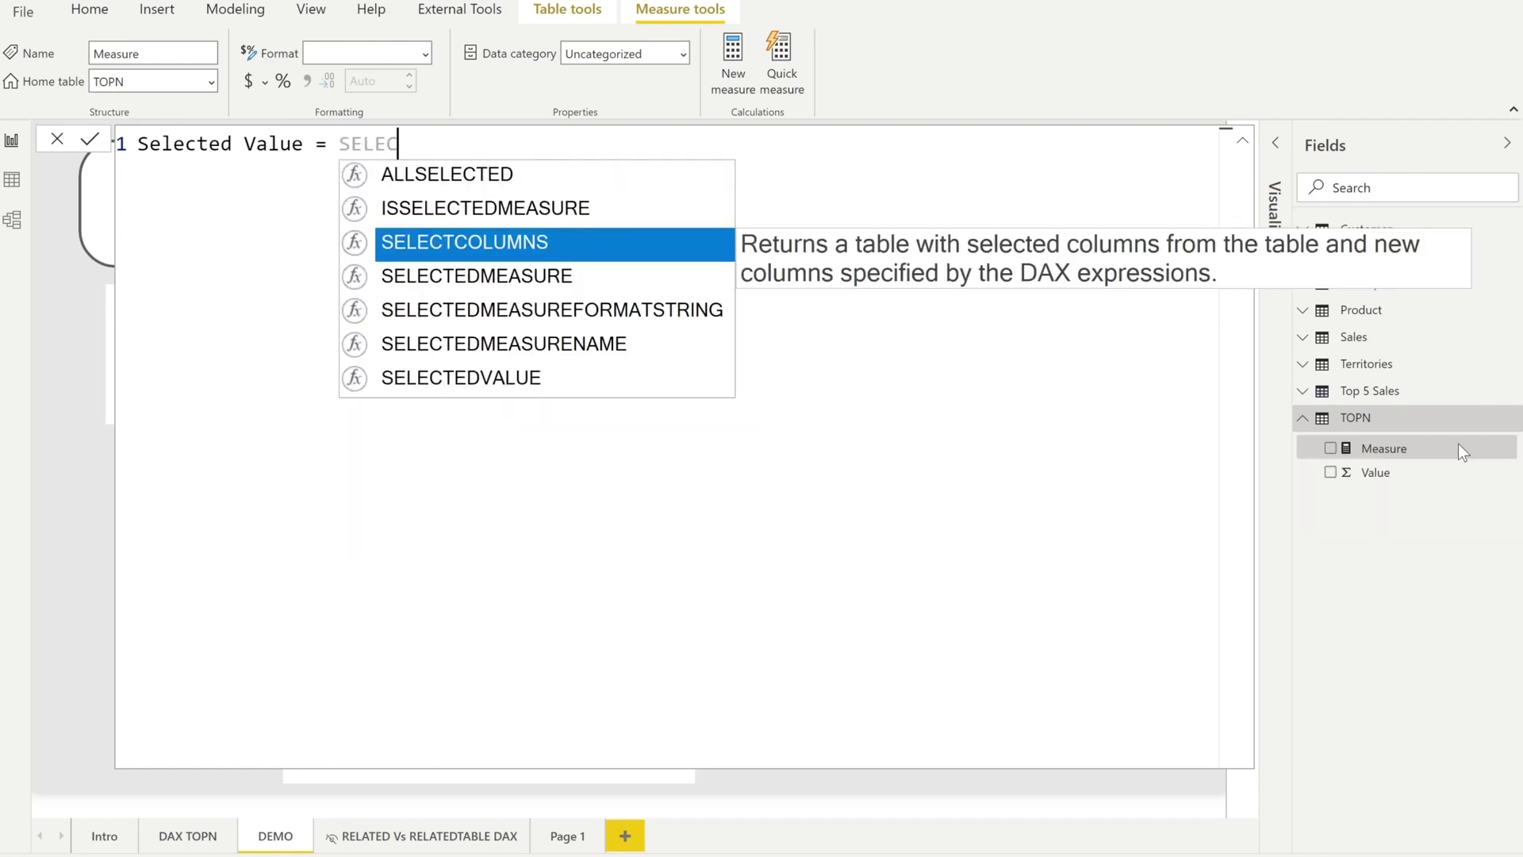
key(Down)
key(Down)
key(Down)
key(Down)
key(Tab)
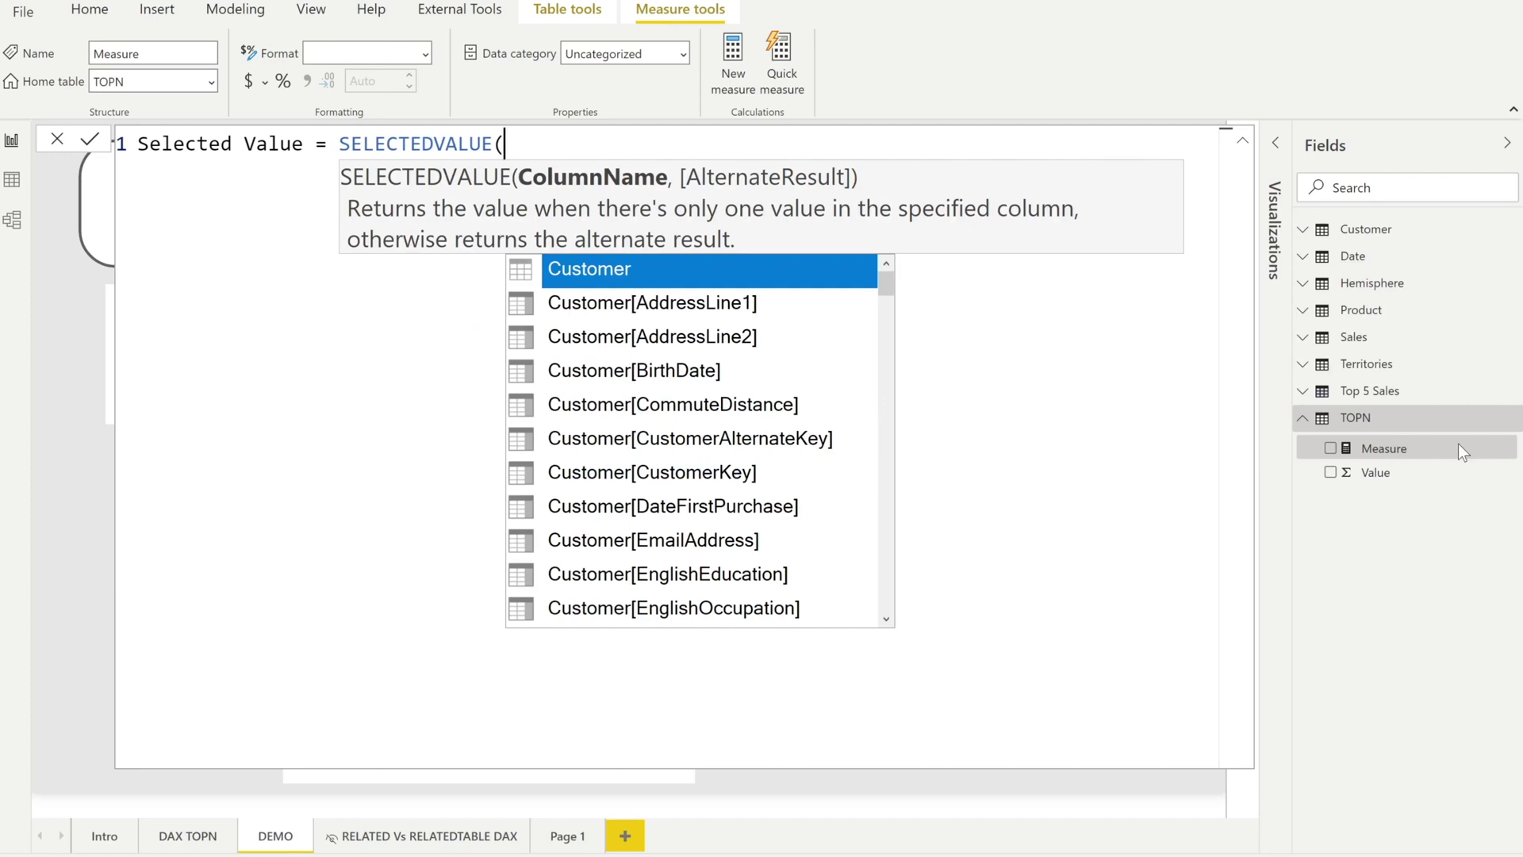
text(TO)
key(Tab)
text())
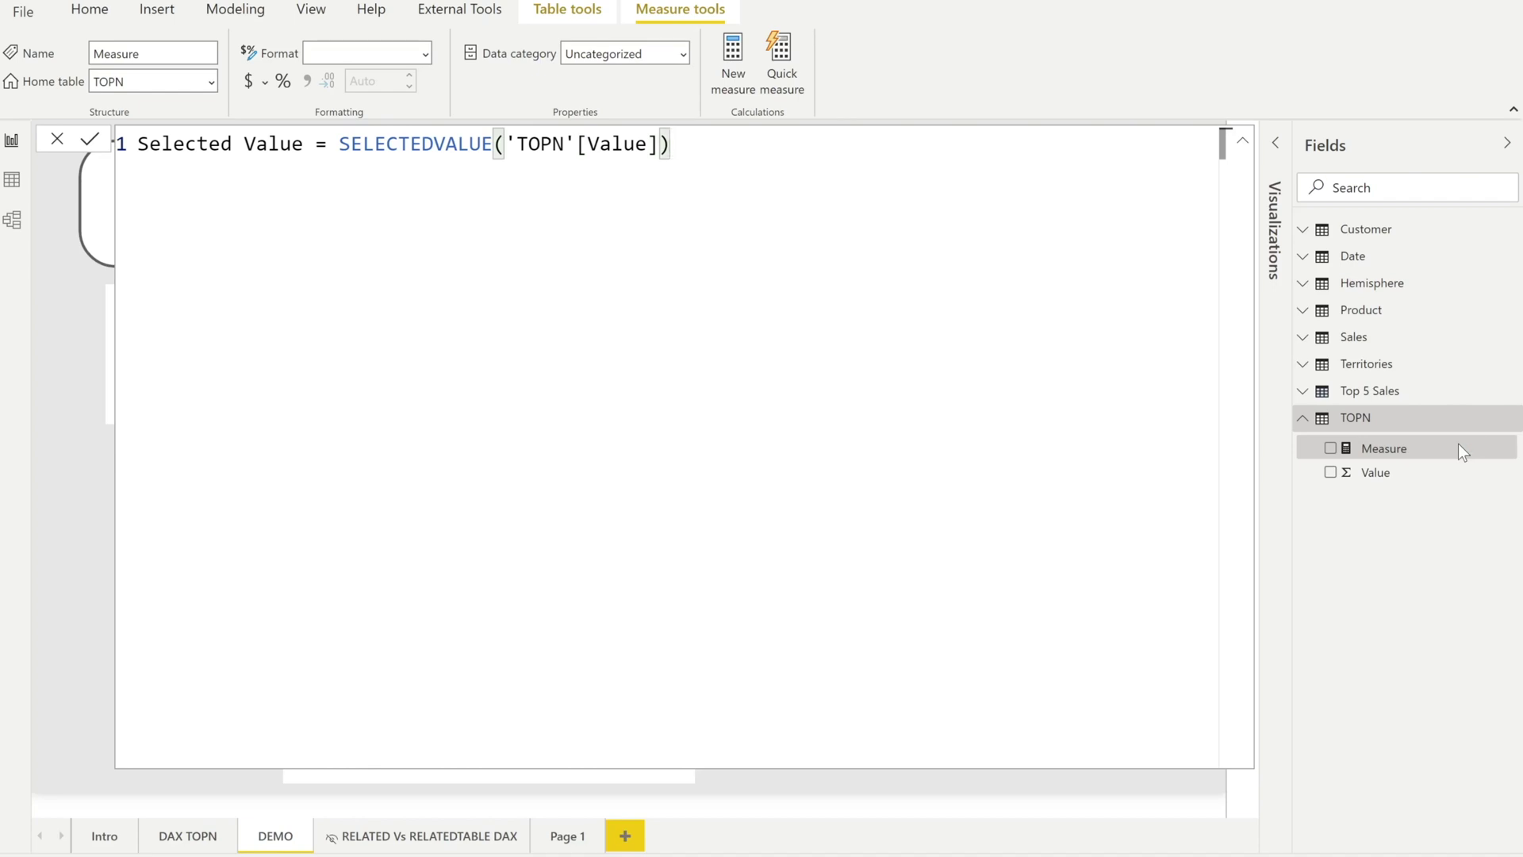
key(Return)
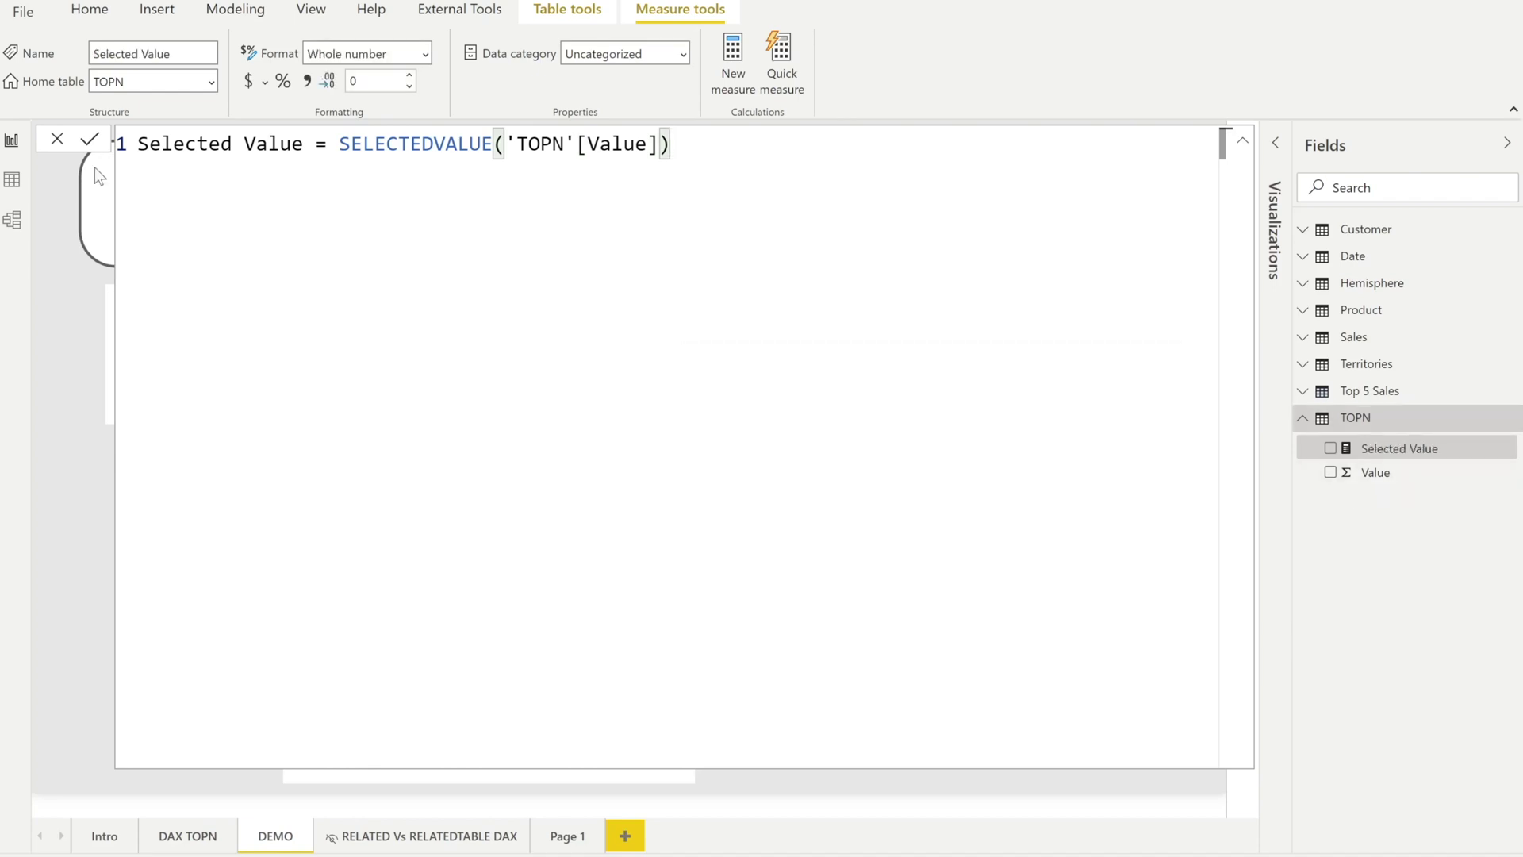
click(56, 140)
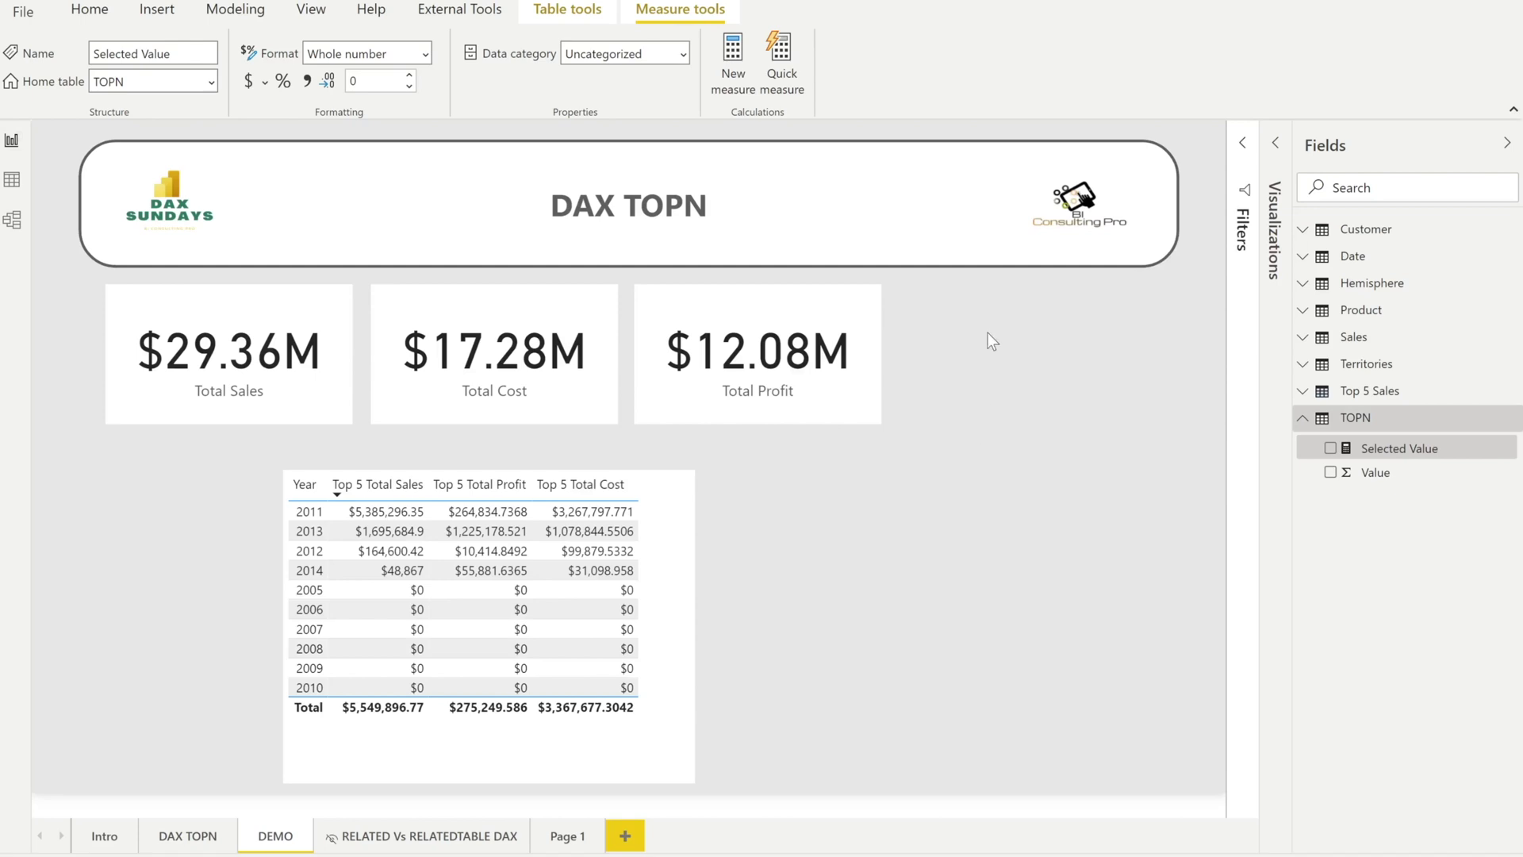
Step: Add a list slicer on the TOPN table's Value field and shorten it to fit its options
click(1275, 164)
click(1130, 278)
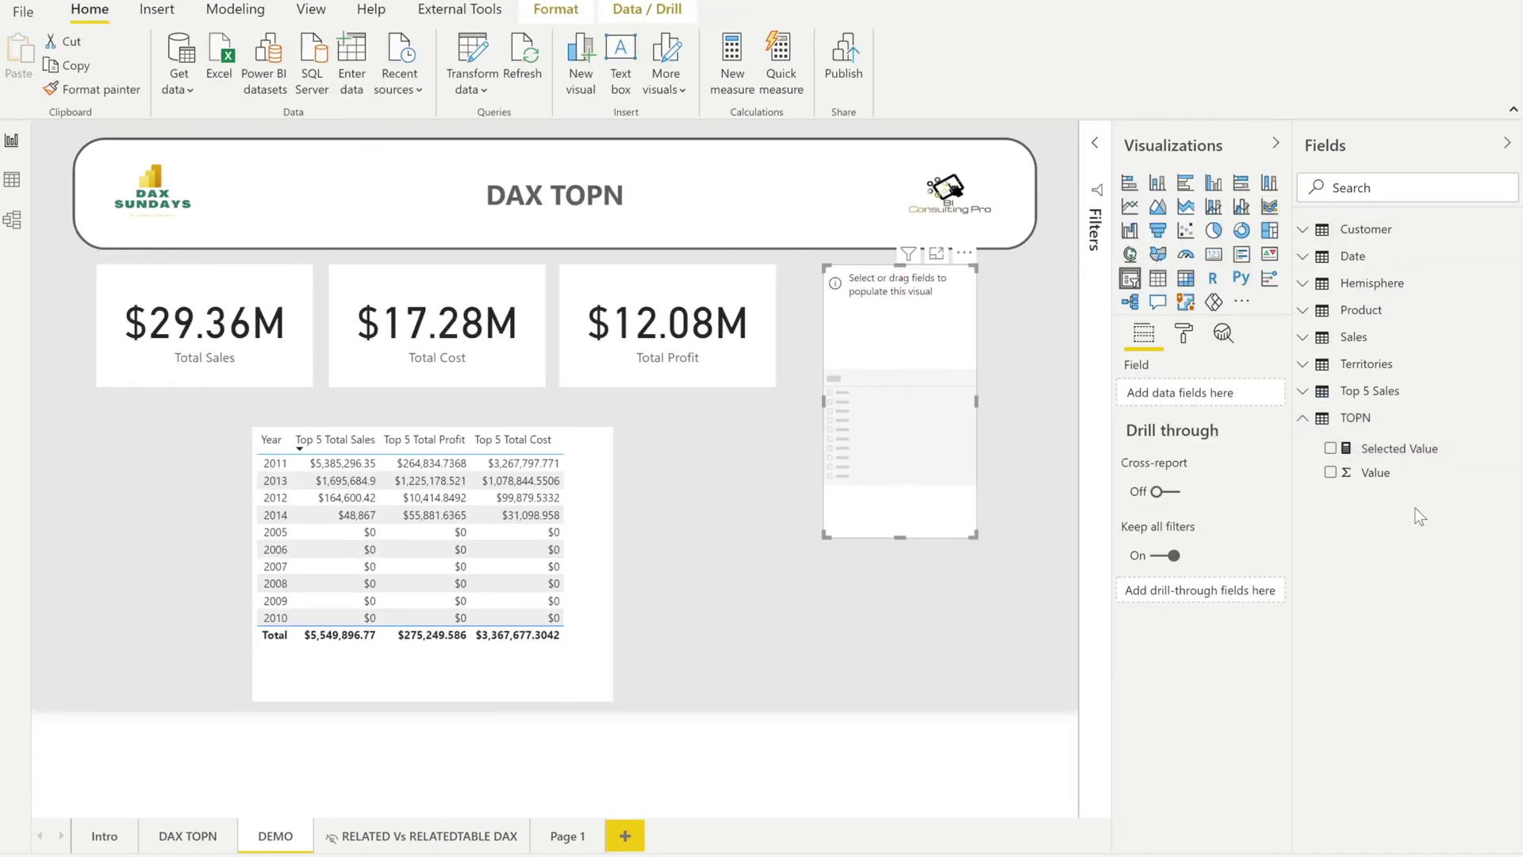
click(1330, 472)
click(961, 275)
click(855, 298)
drag(899, 537, 900, 386)
Step: Set the Value slicer to single select and move it closer to the Total Profit card
click(1183, 333)
click(1166, 507)
click(1184, 443)
drag(905, 323, 877, 323)
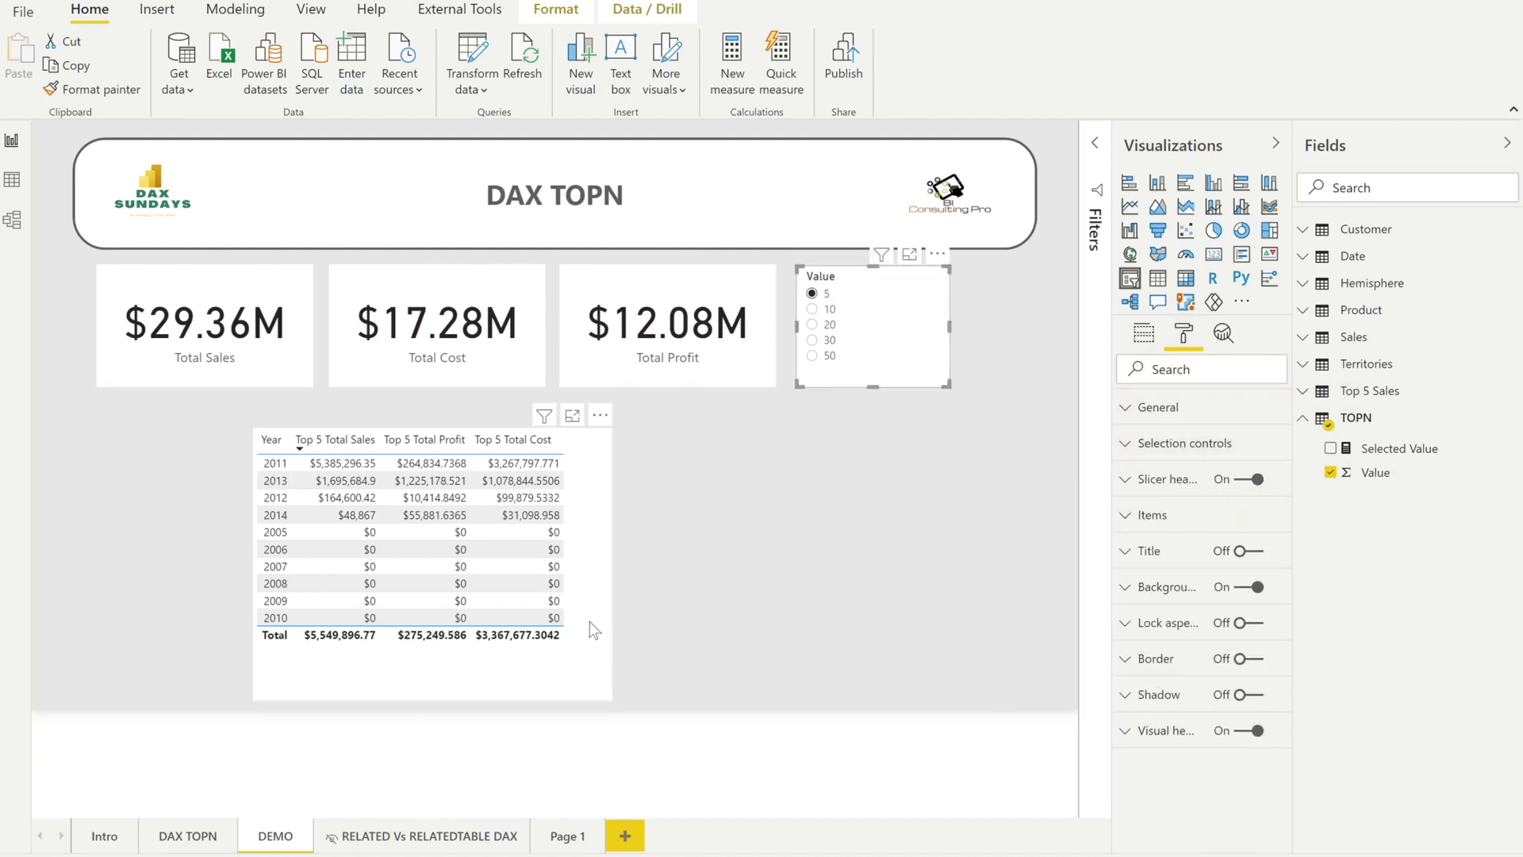
Step: Replace the hard-coded 5 in the Top 5 Total Cost measure's TOPN function with [Selected Value]
click(590, 624)
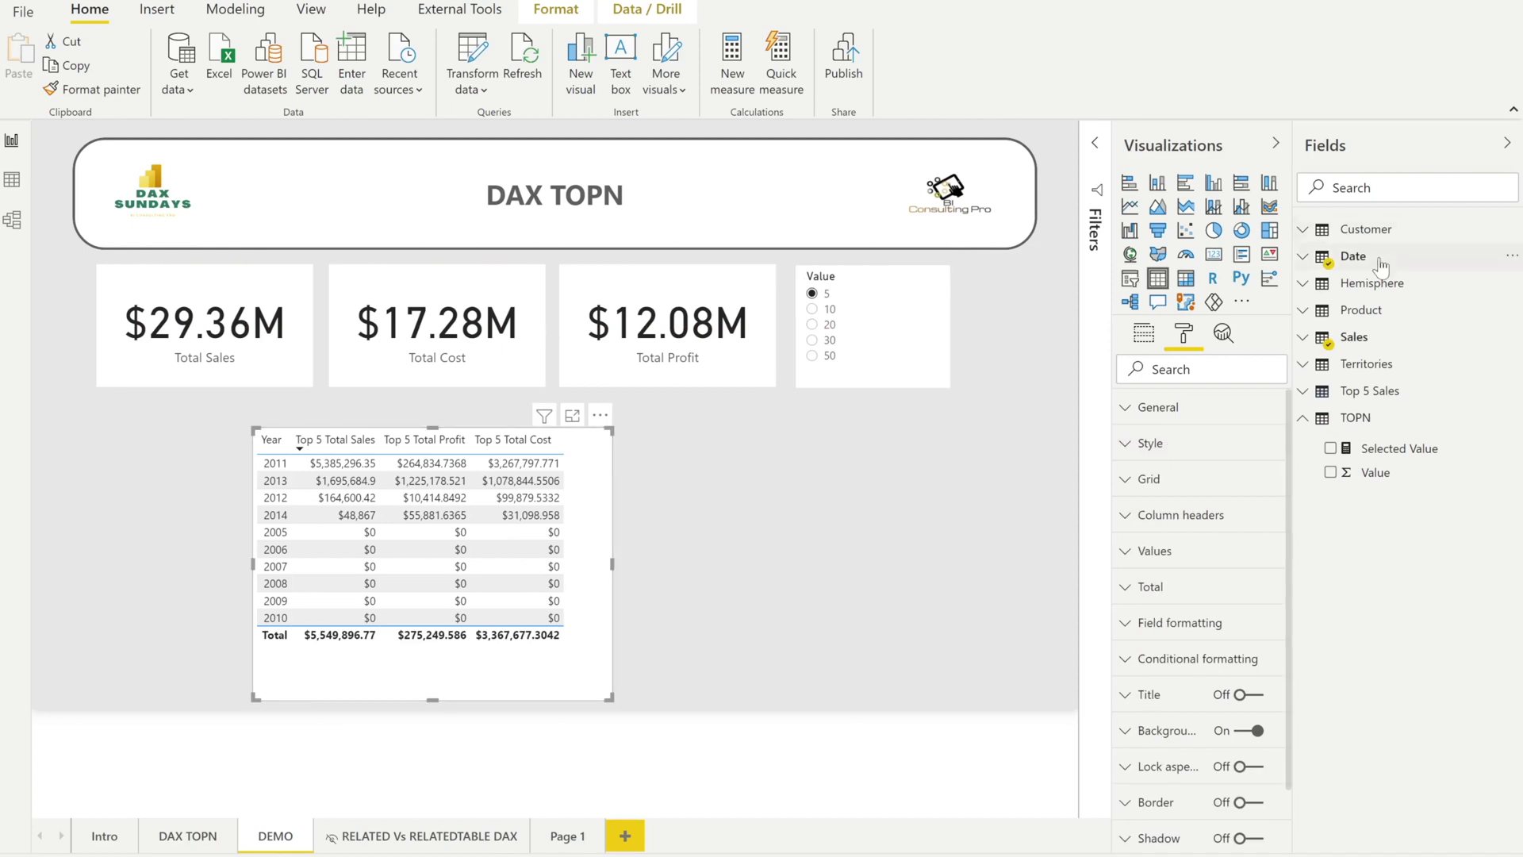
click(1317, 343)
scroll(1408, 728, down, 2)
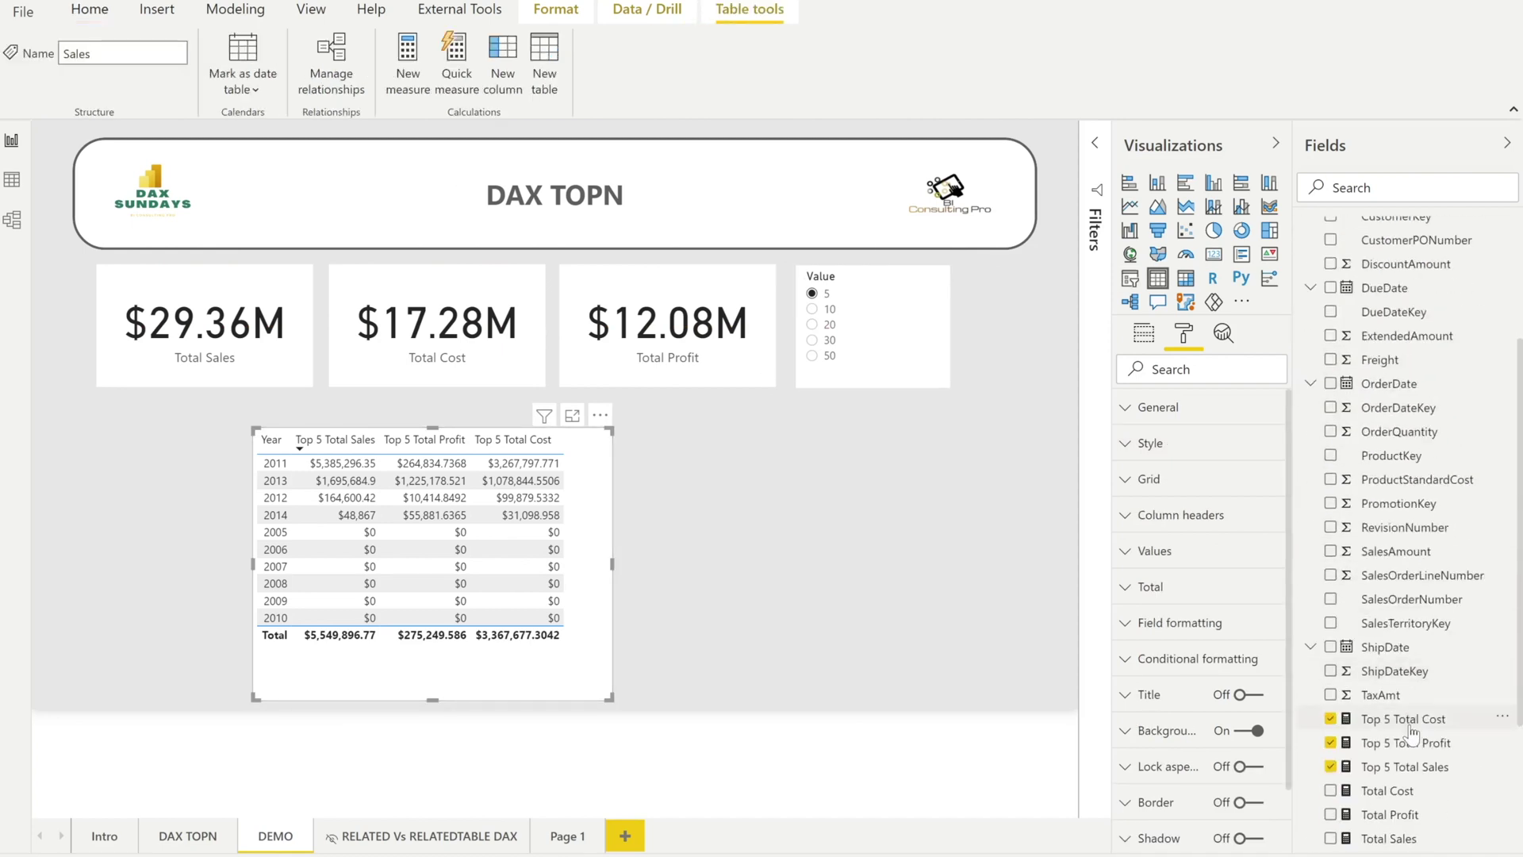
click(1402, 720)
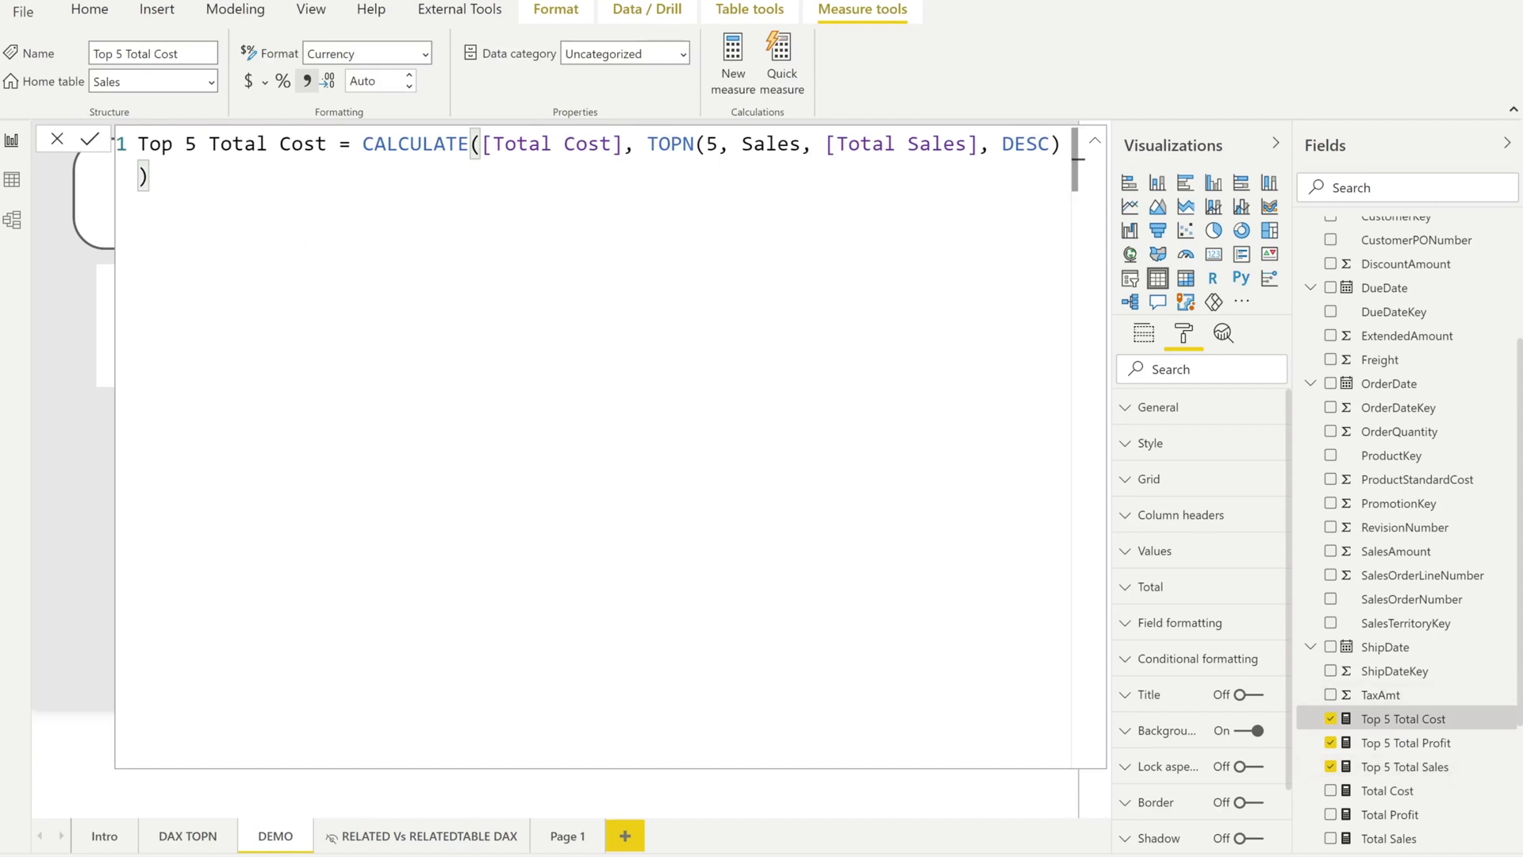
click(717, 144)
key(shift+Left)
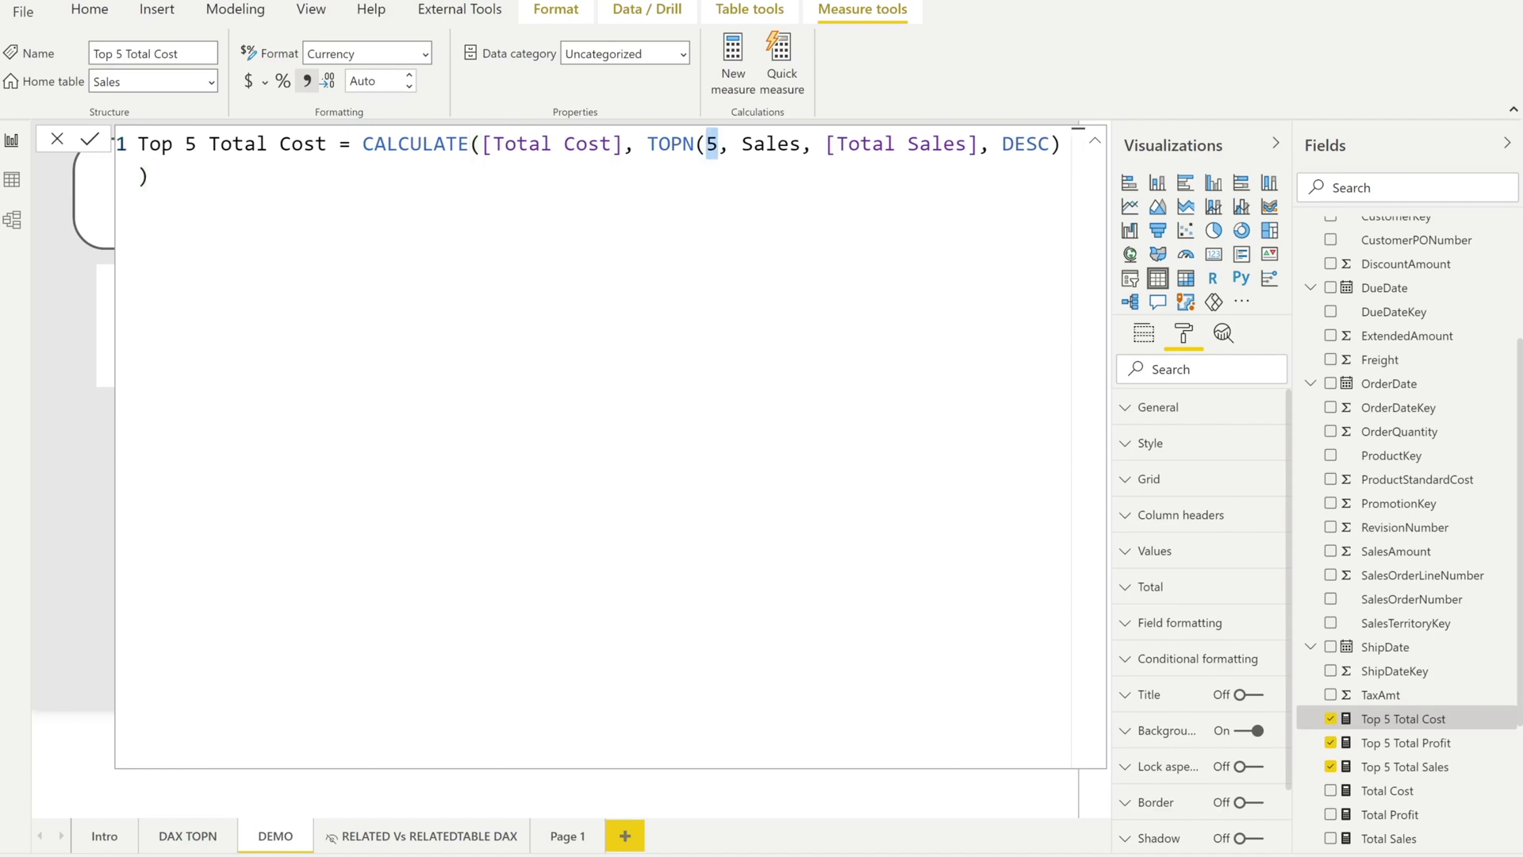
text([sa)
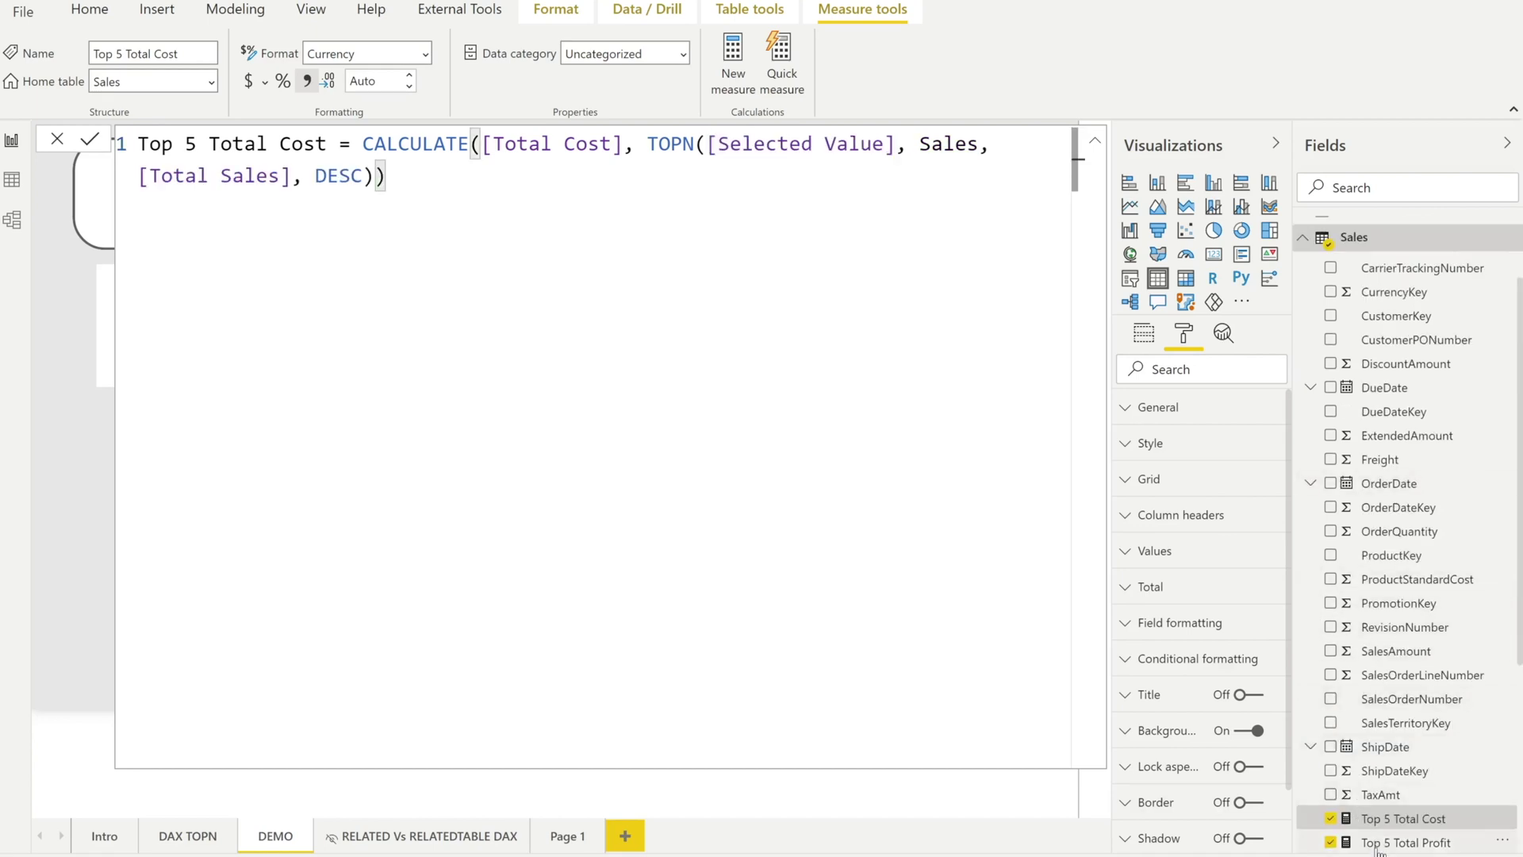
Step: Rename the Top 5 Total Profit measure to Top N Total Profit, use [Selected Value] as its TOPN count, and commit it
click(1377, 847)
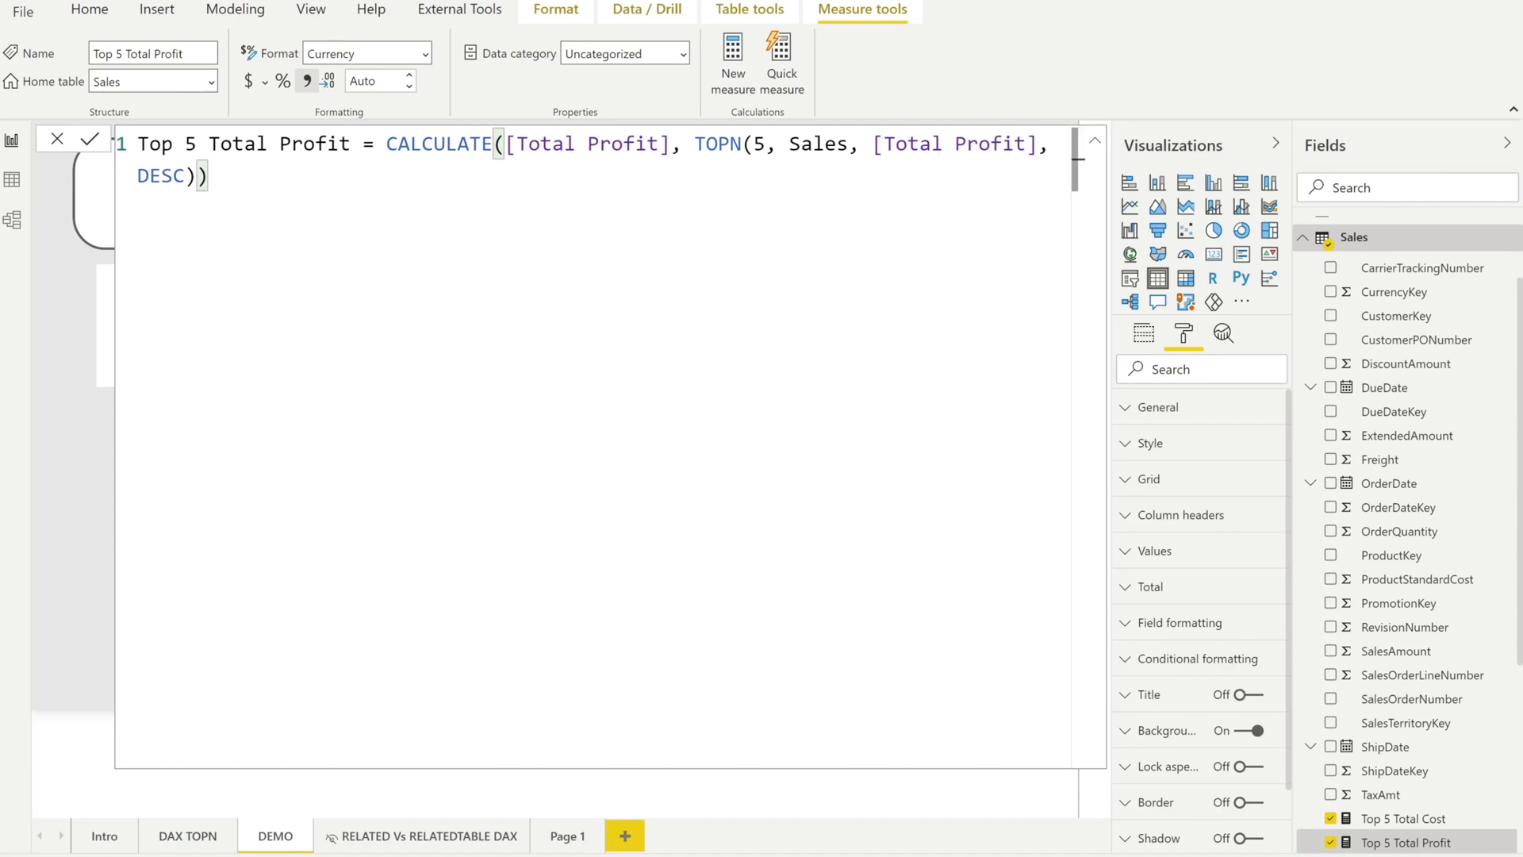
double_click(191, 143)
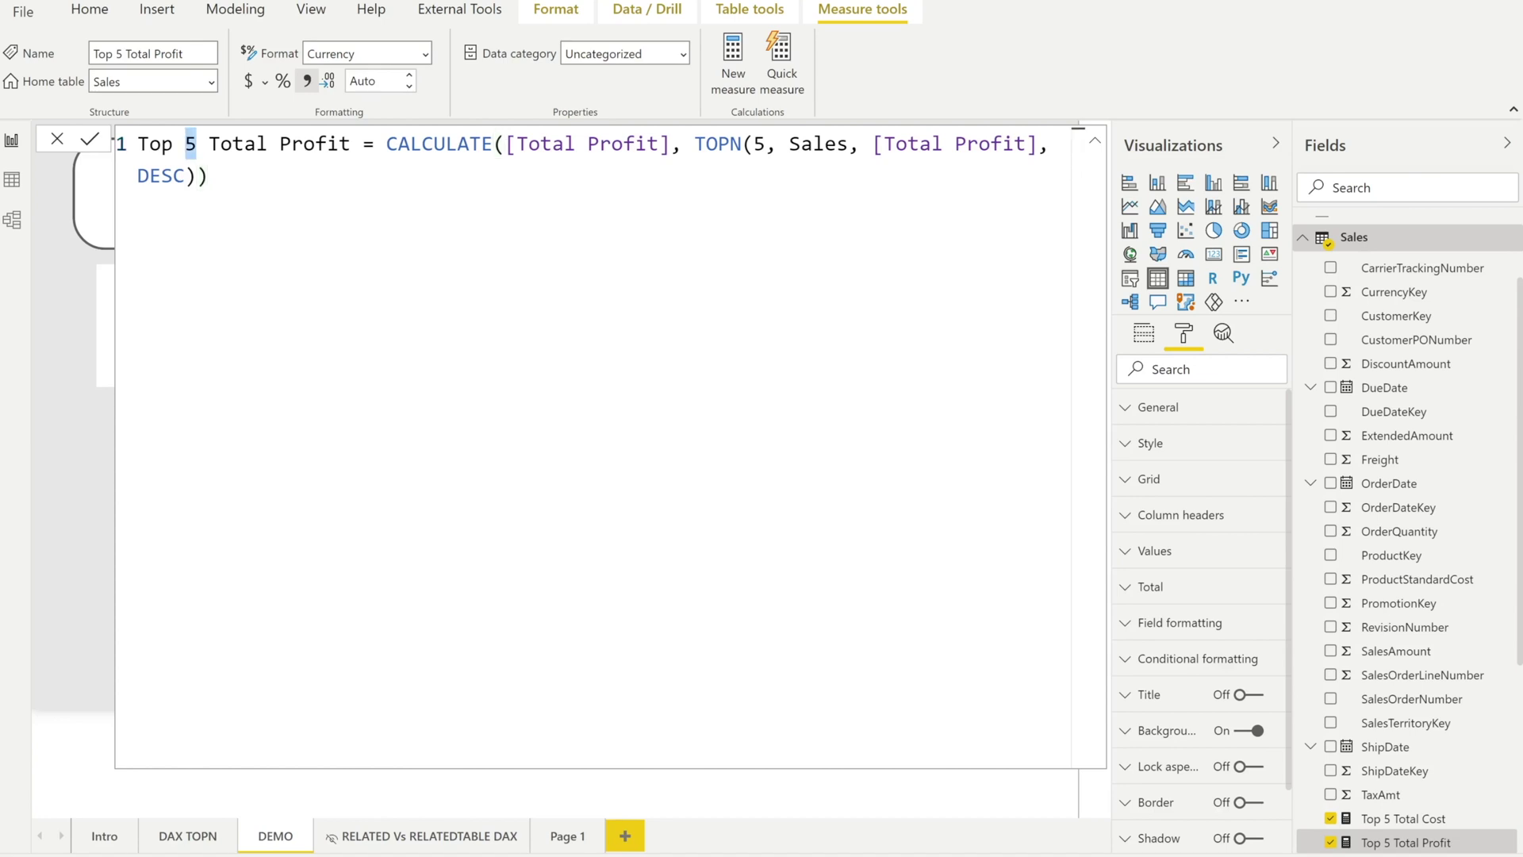
text(N)
click(752, 144)
key(shift+Right)
text([S)
key(Tab)
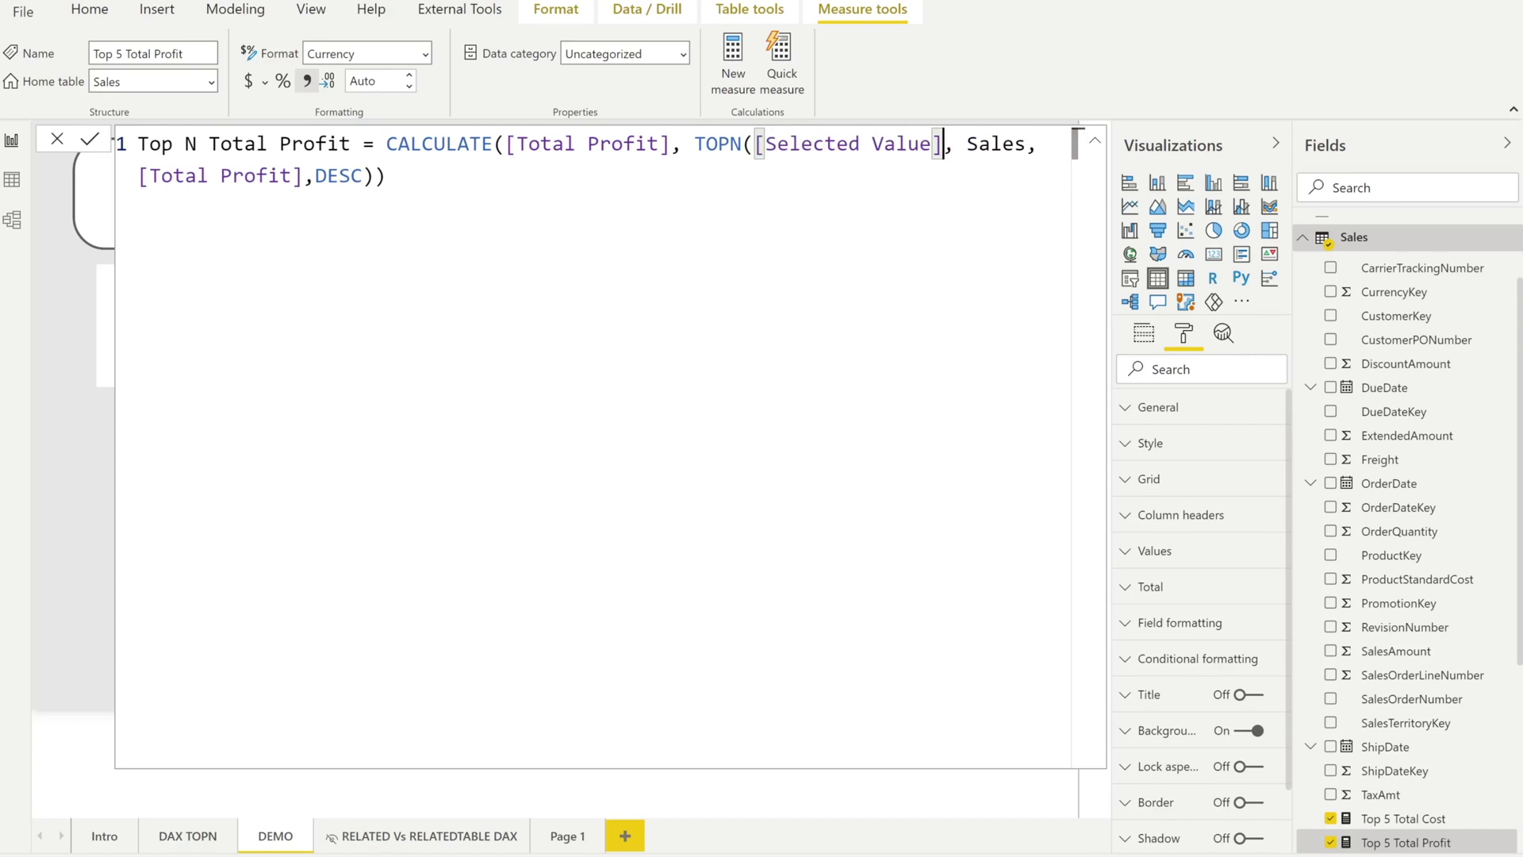
click(90, 143)
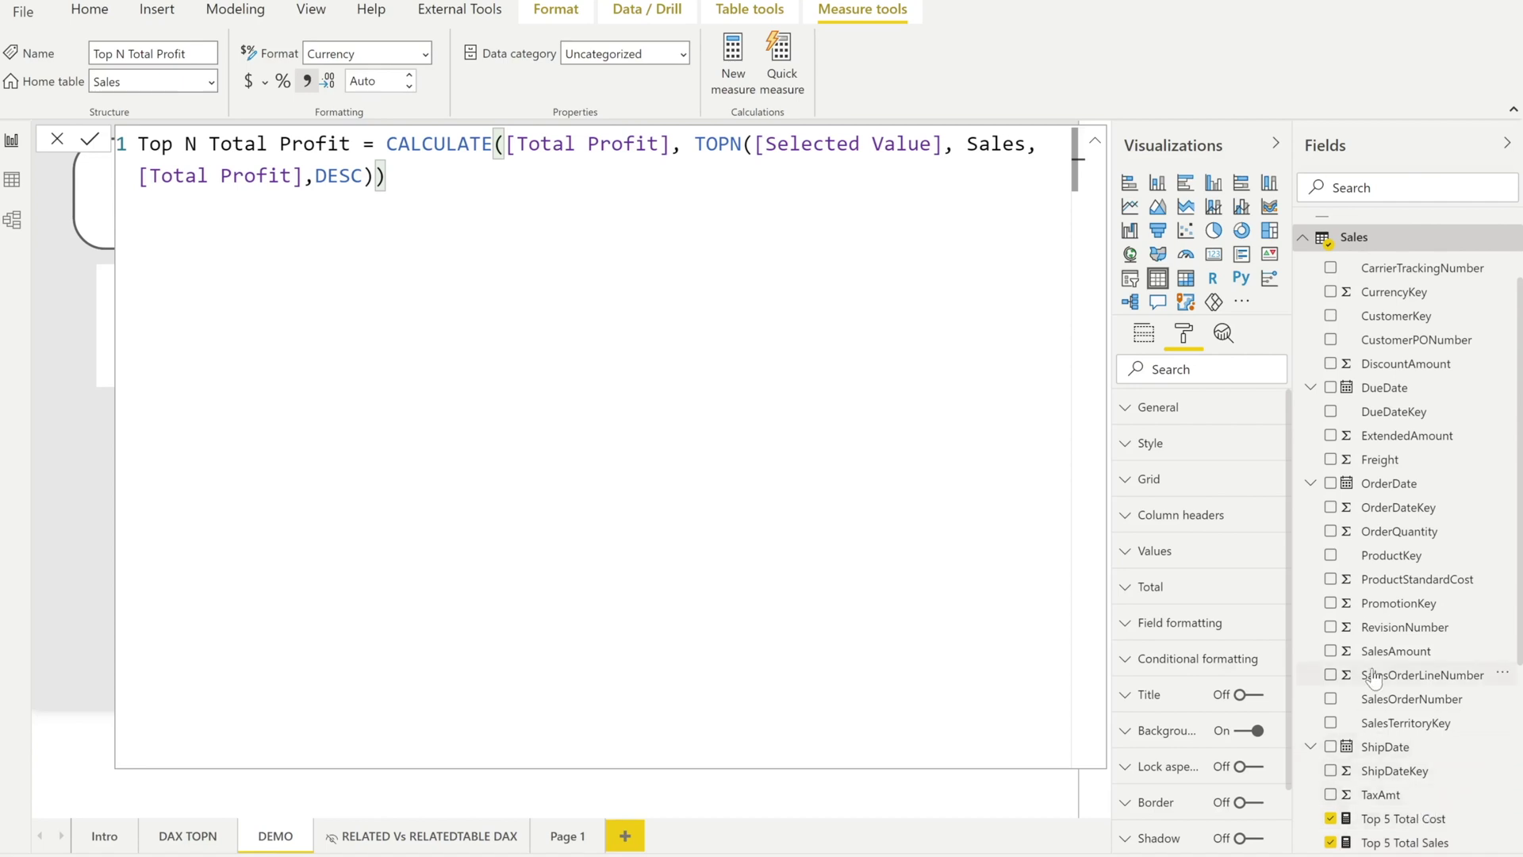
Step: Rename the Top 5 Total Sales measure to Top N Total Sales, use [Selected Value] as its TOPN count, and commit it
scroll(1375, 678, down, 2)
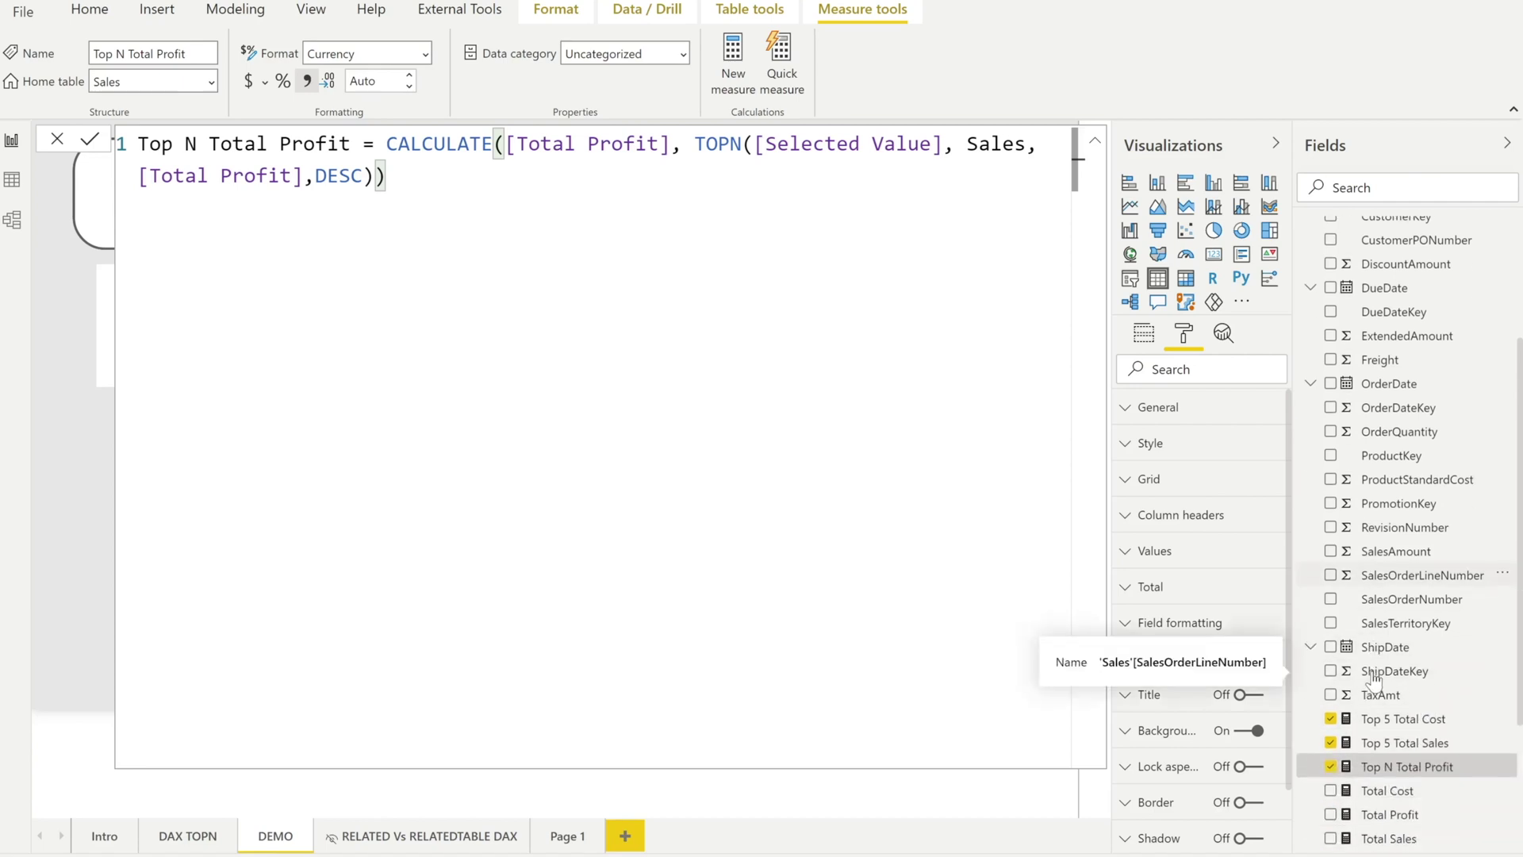
click(1402, 749)
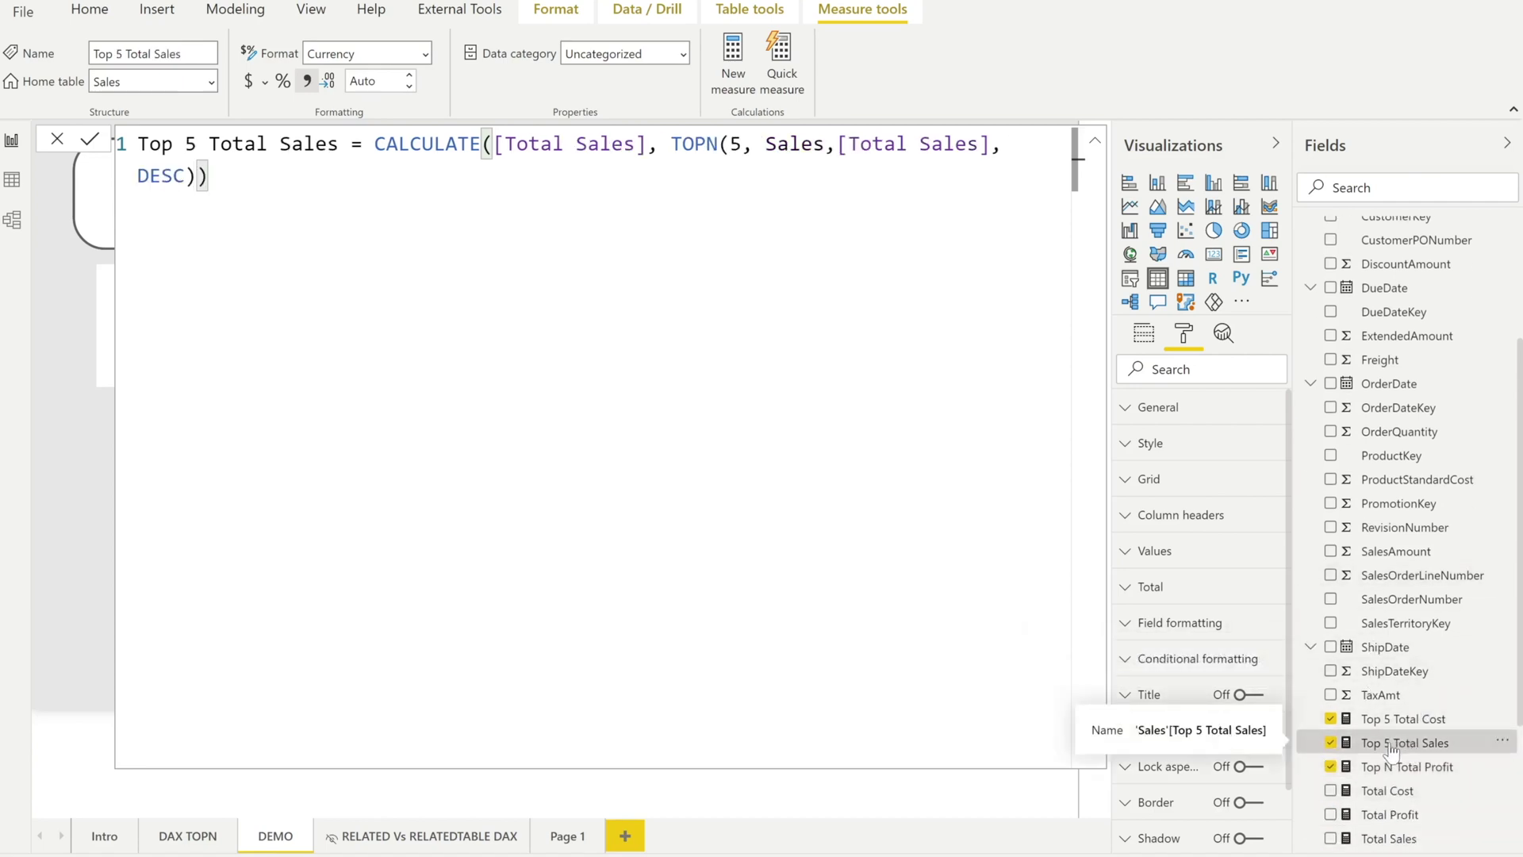
double_click(735, 144)
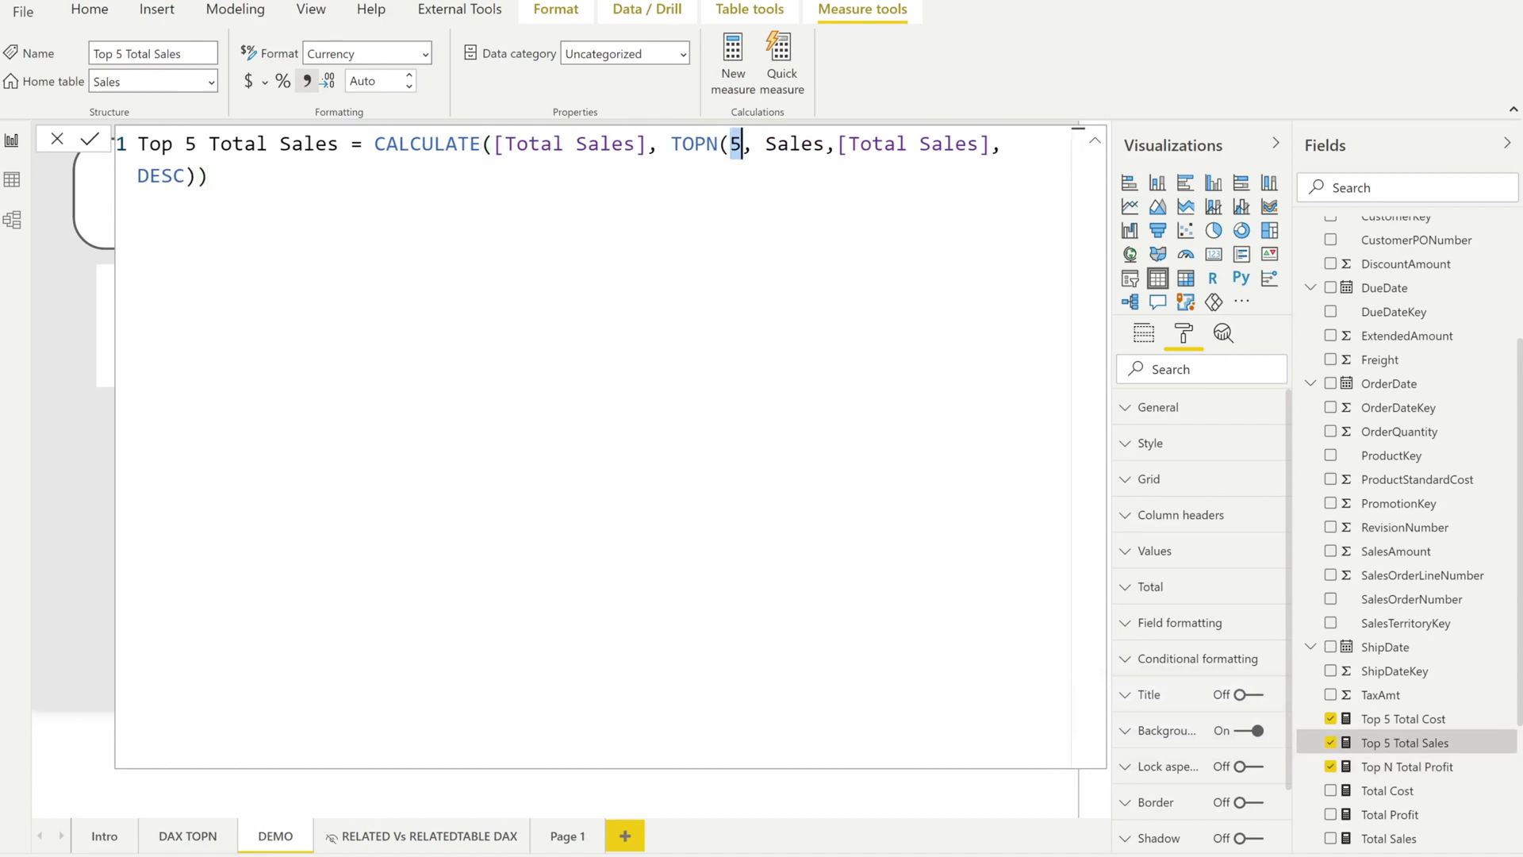
double_click(190, 144)
double_click(736, 144)
text([sele)
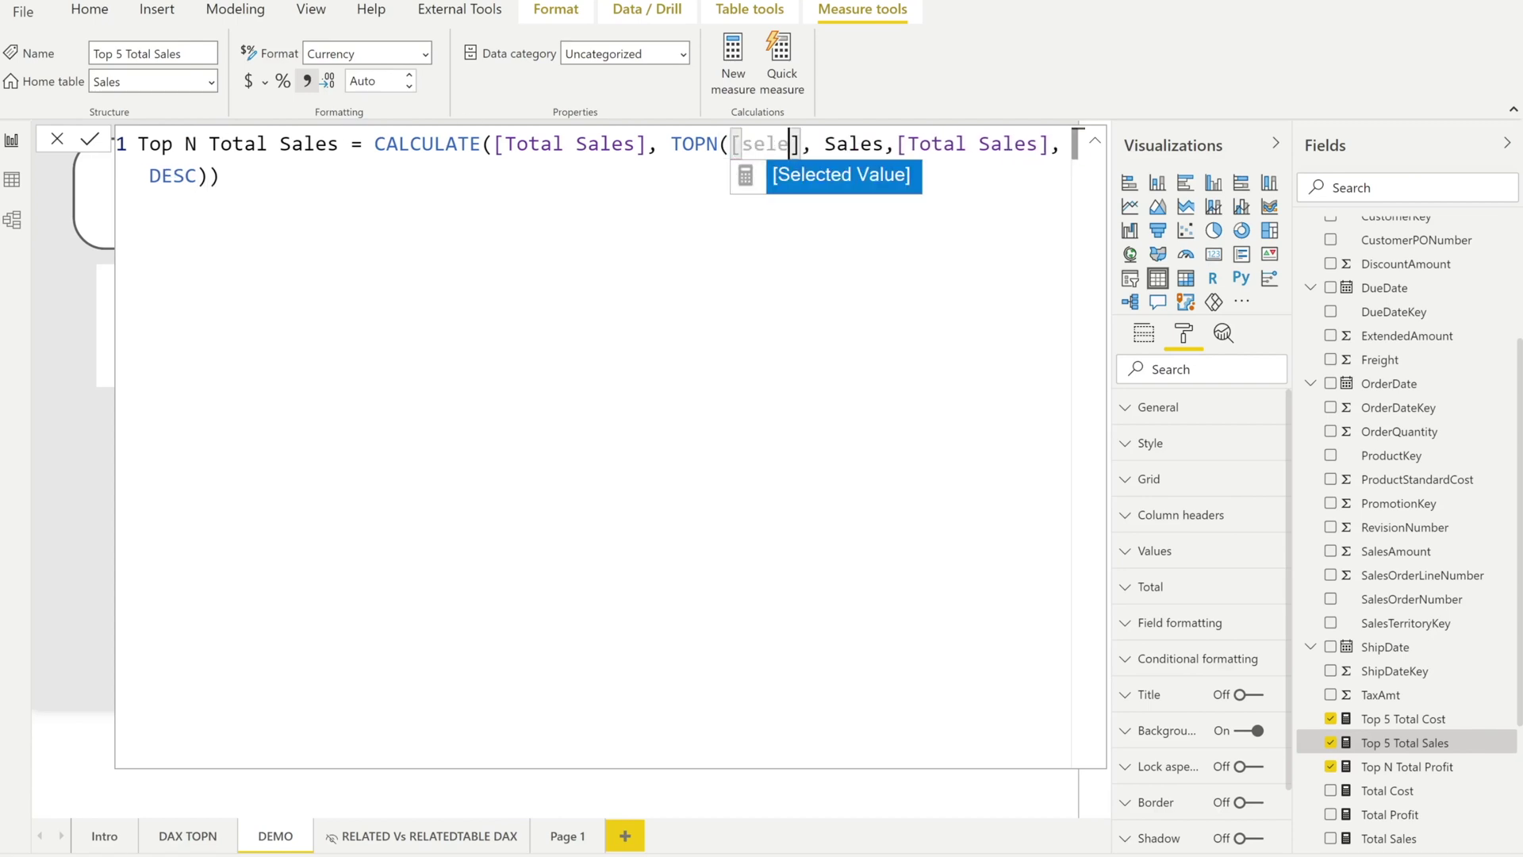
key(Tab)
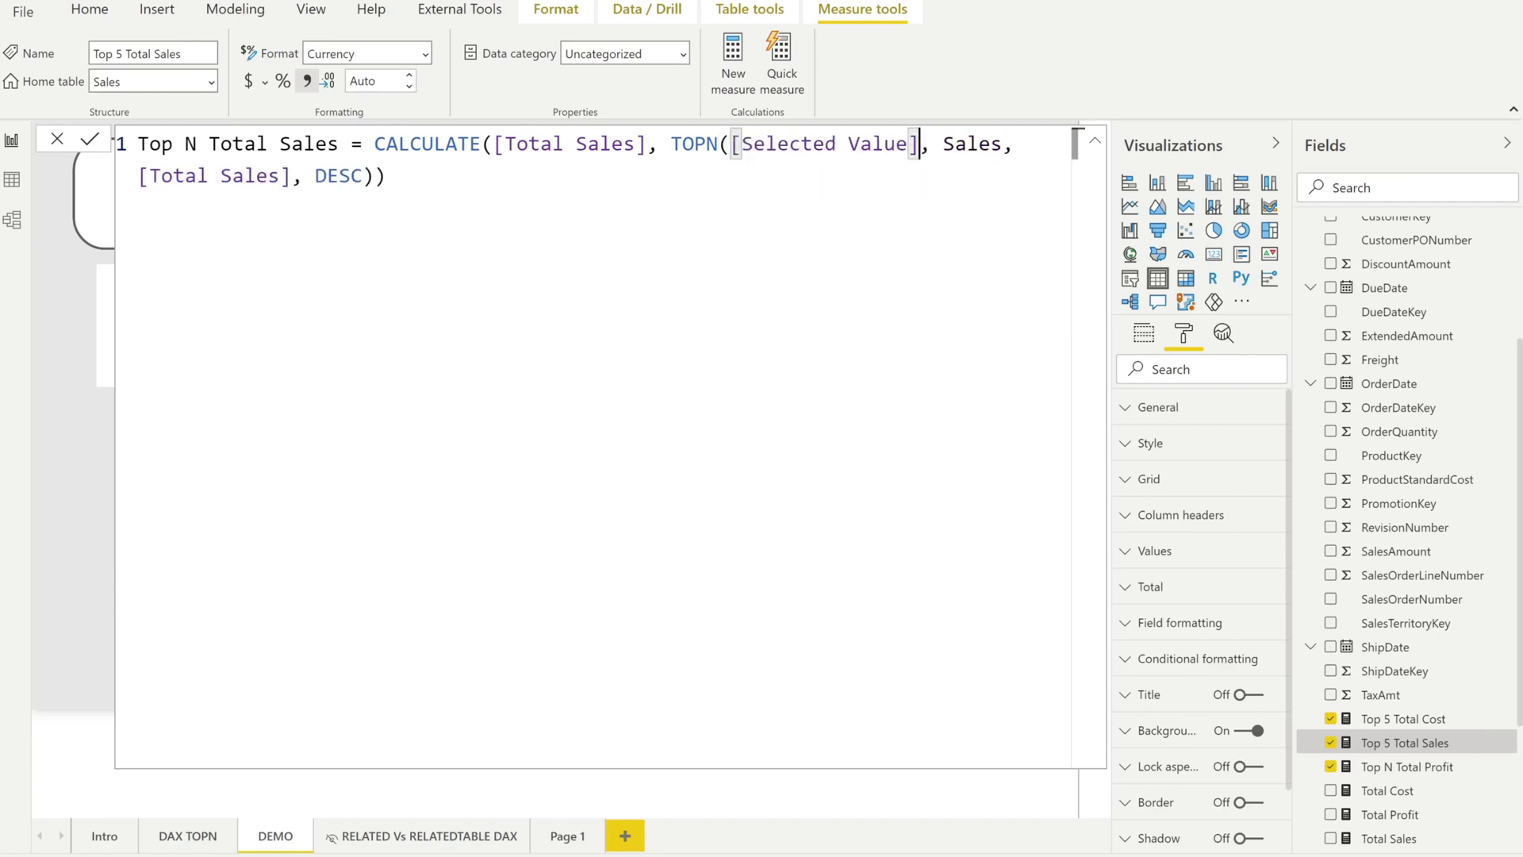
click(89, 138)
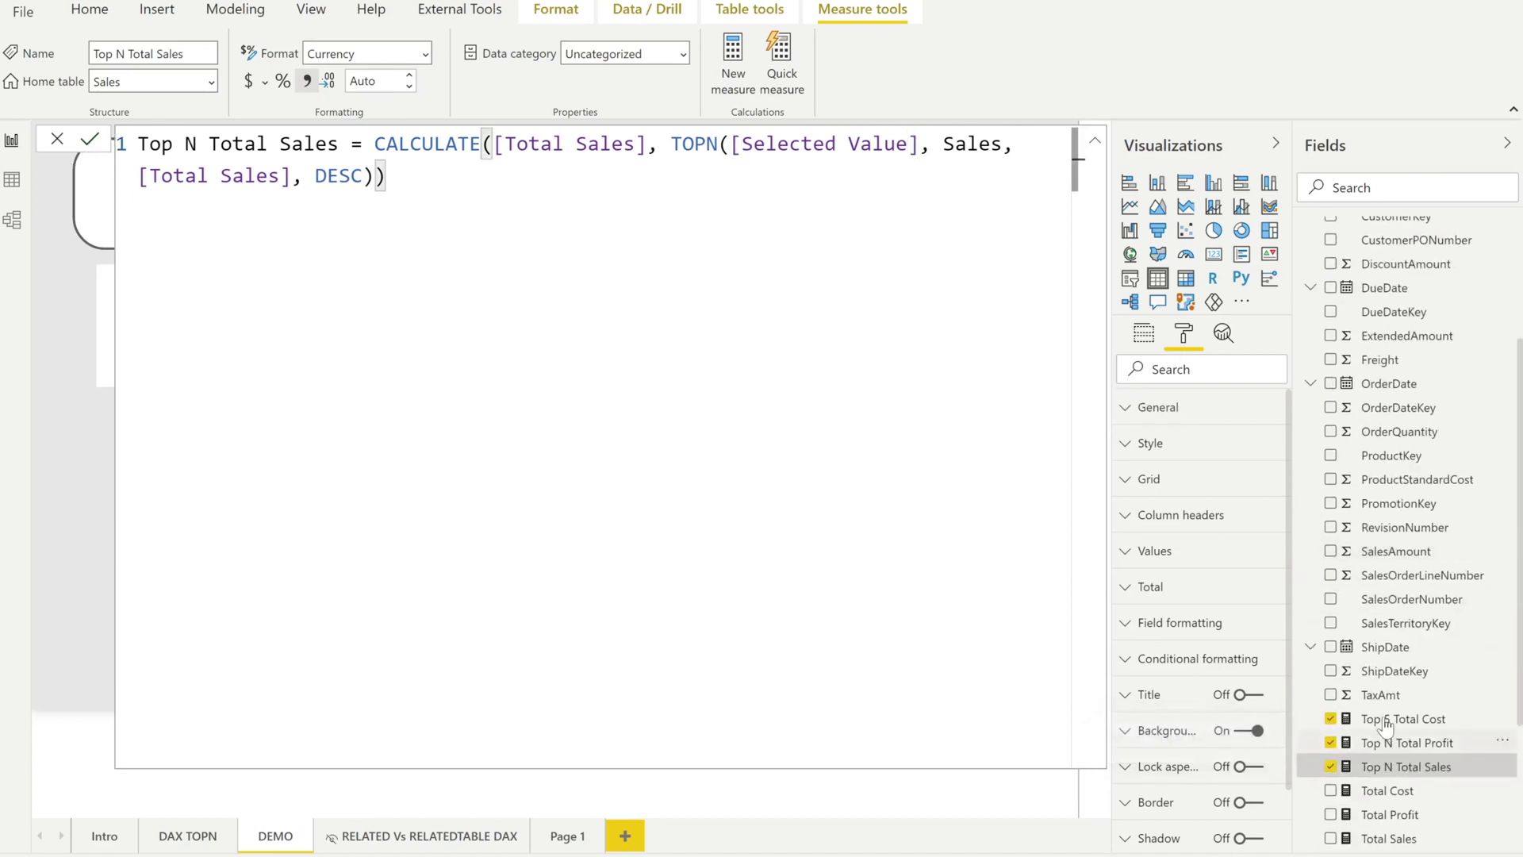
Step: Rename the Top 5 Total Cost measure to Top N Total Cost, commit it and close the formula editor
click(1385, 737)
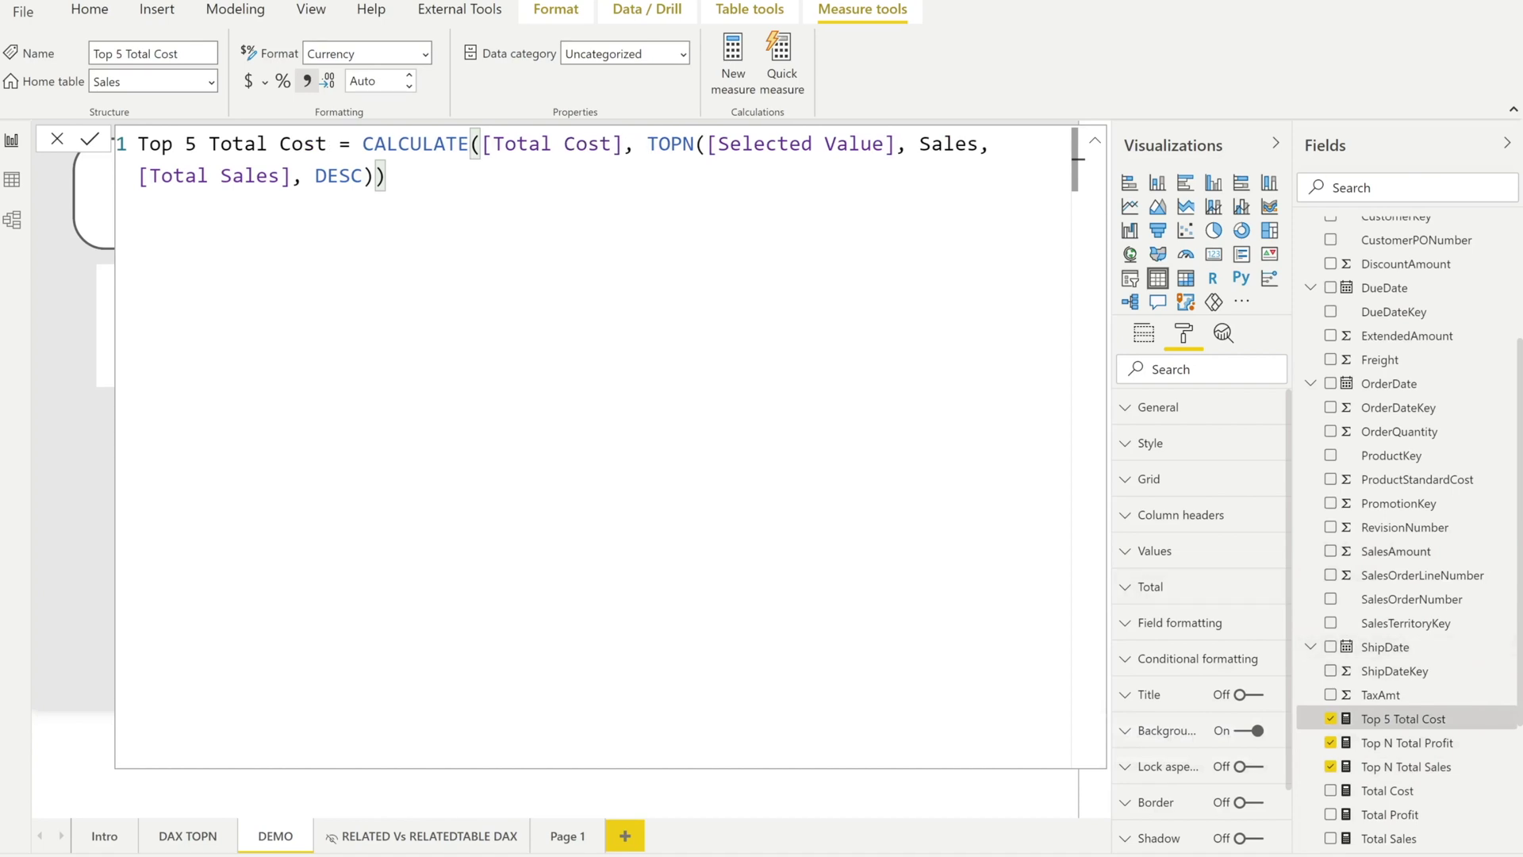
double_click(190, 143)
text(N)
click(90, 141)
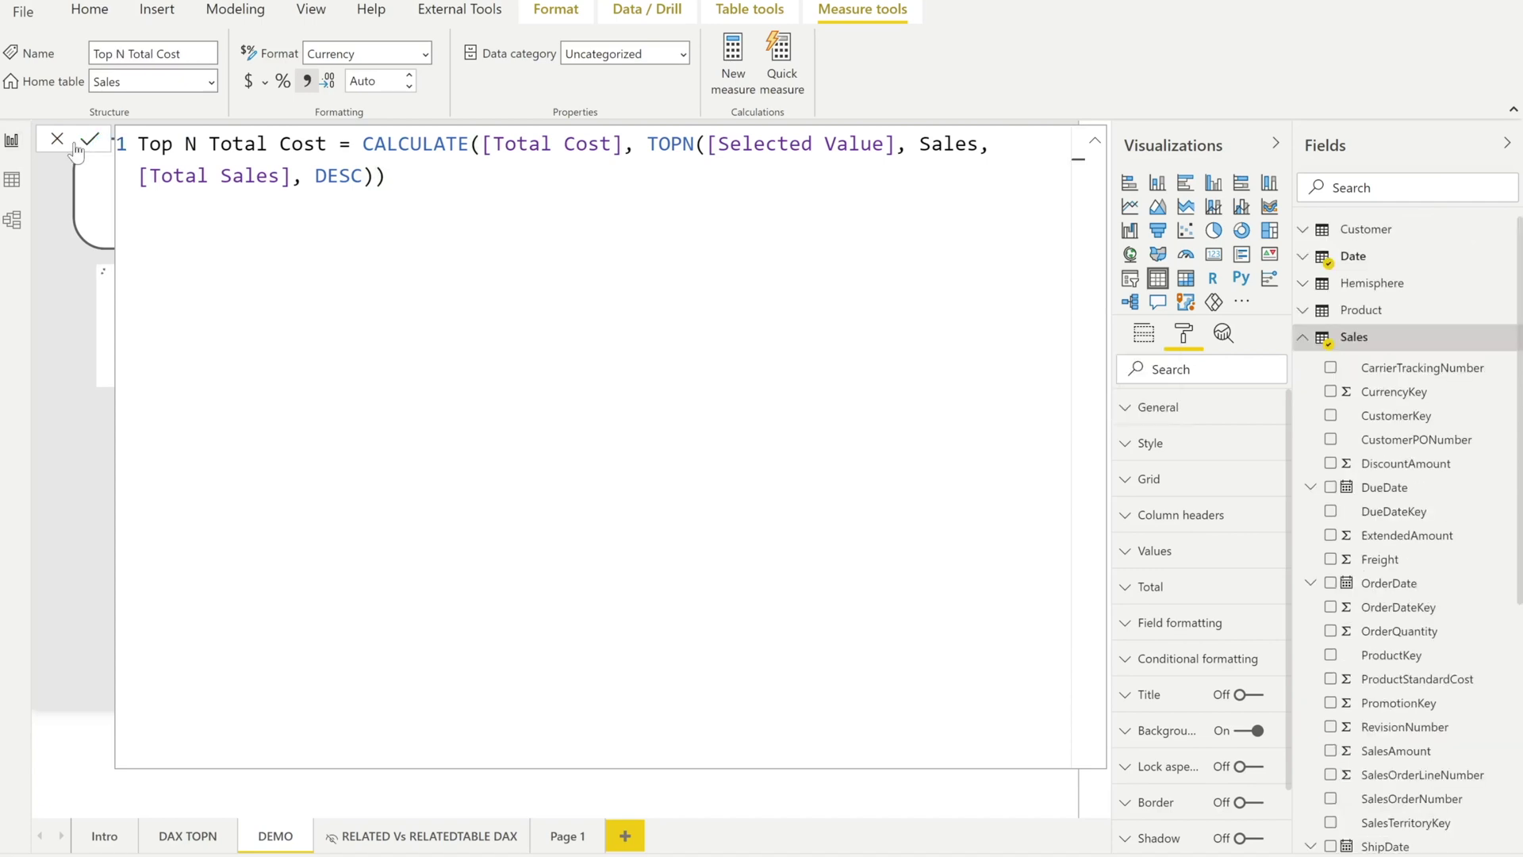
click(54, 142)
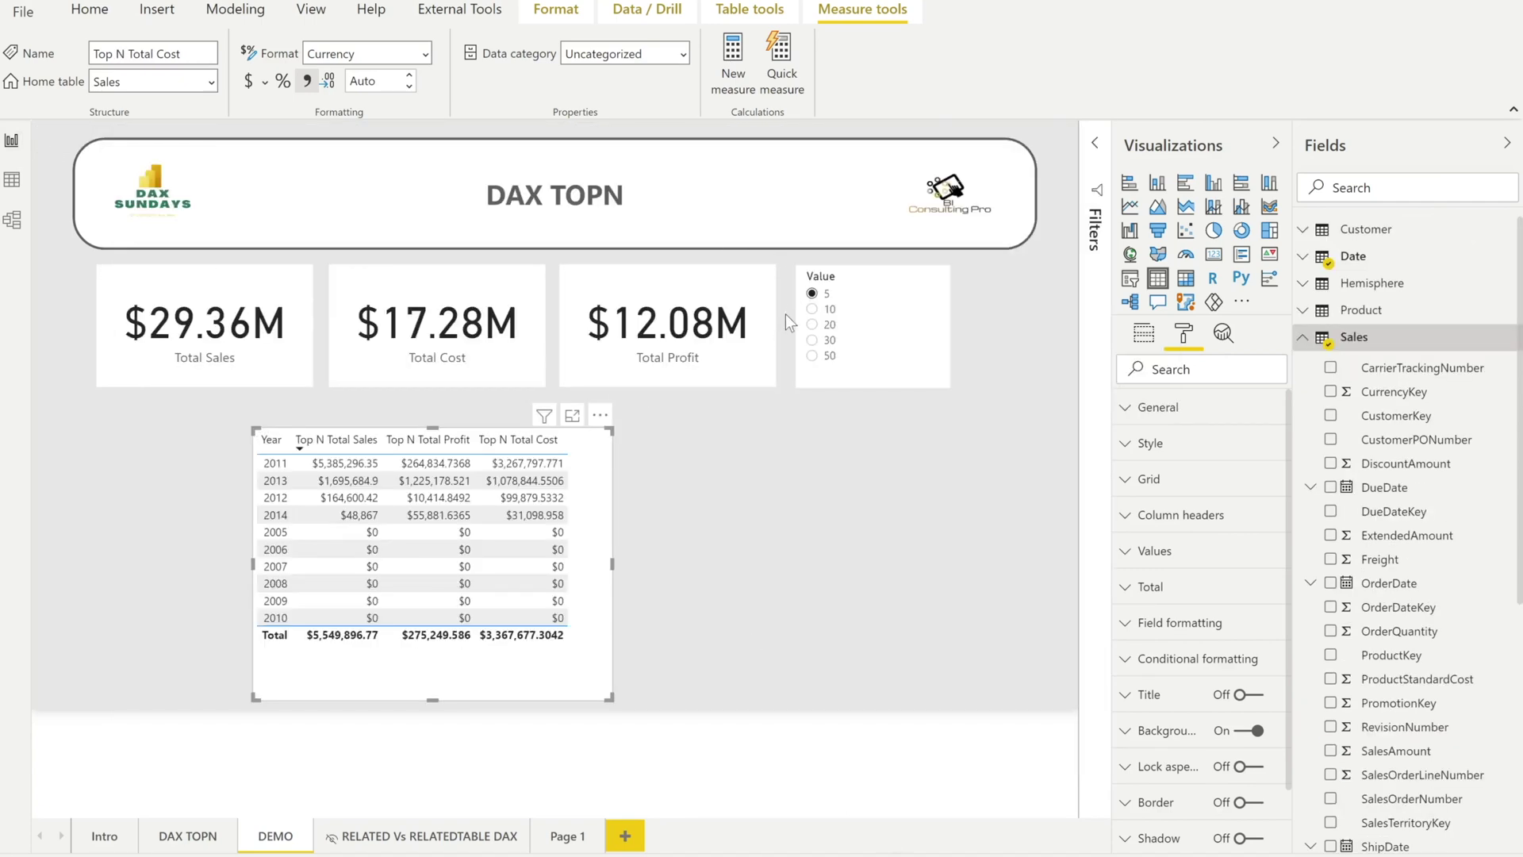
Step: Set the Value slicer to 30 and inspect the [Selected Value] argument in the Top N Total Cost formula
click(827, 334)
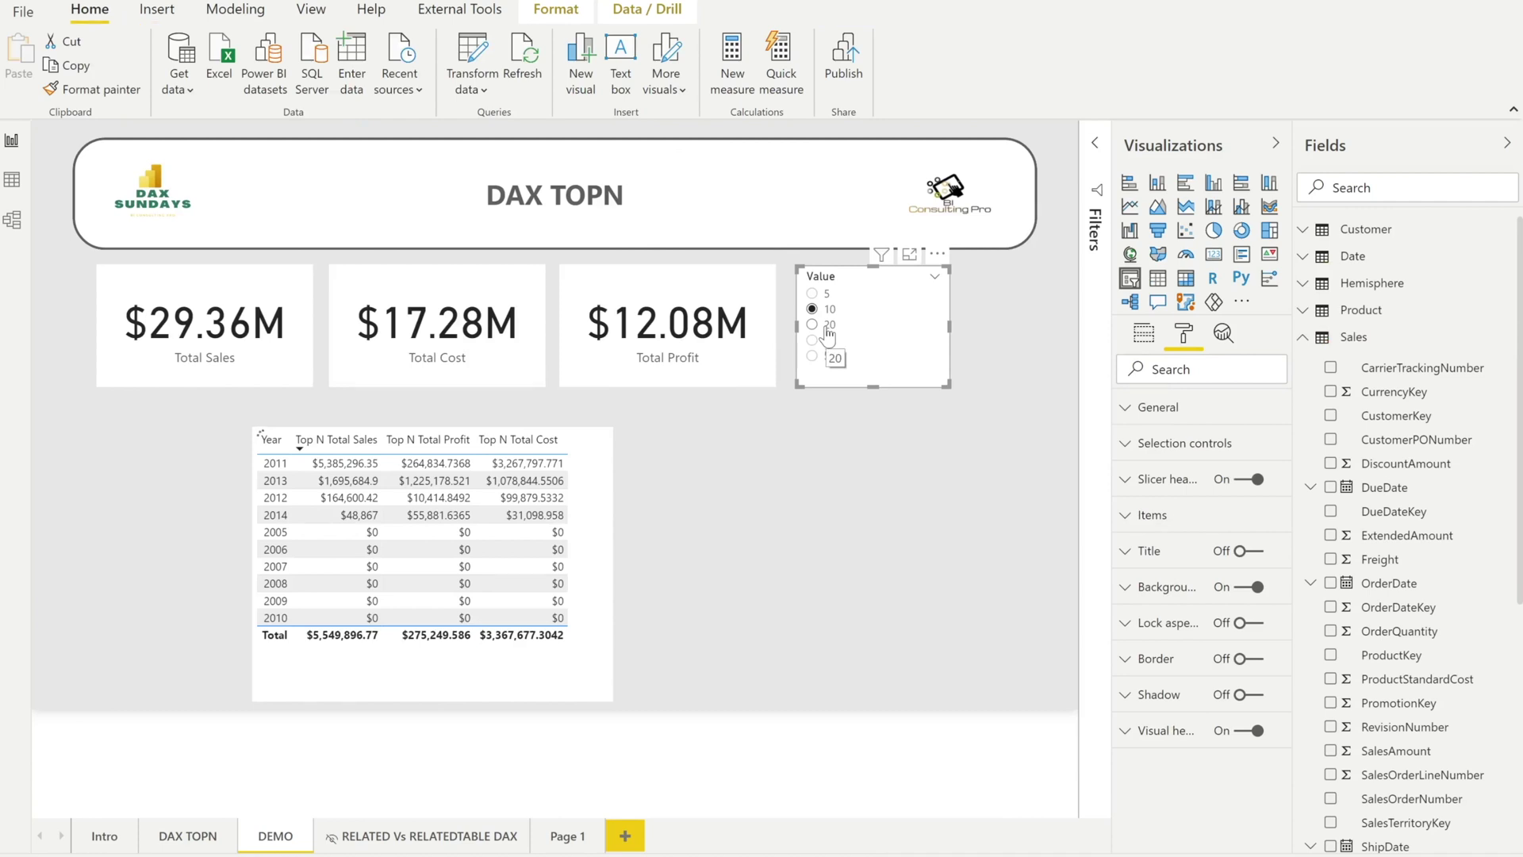
click(825, 341)
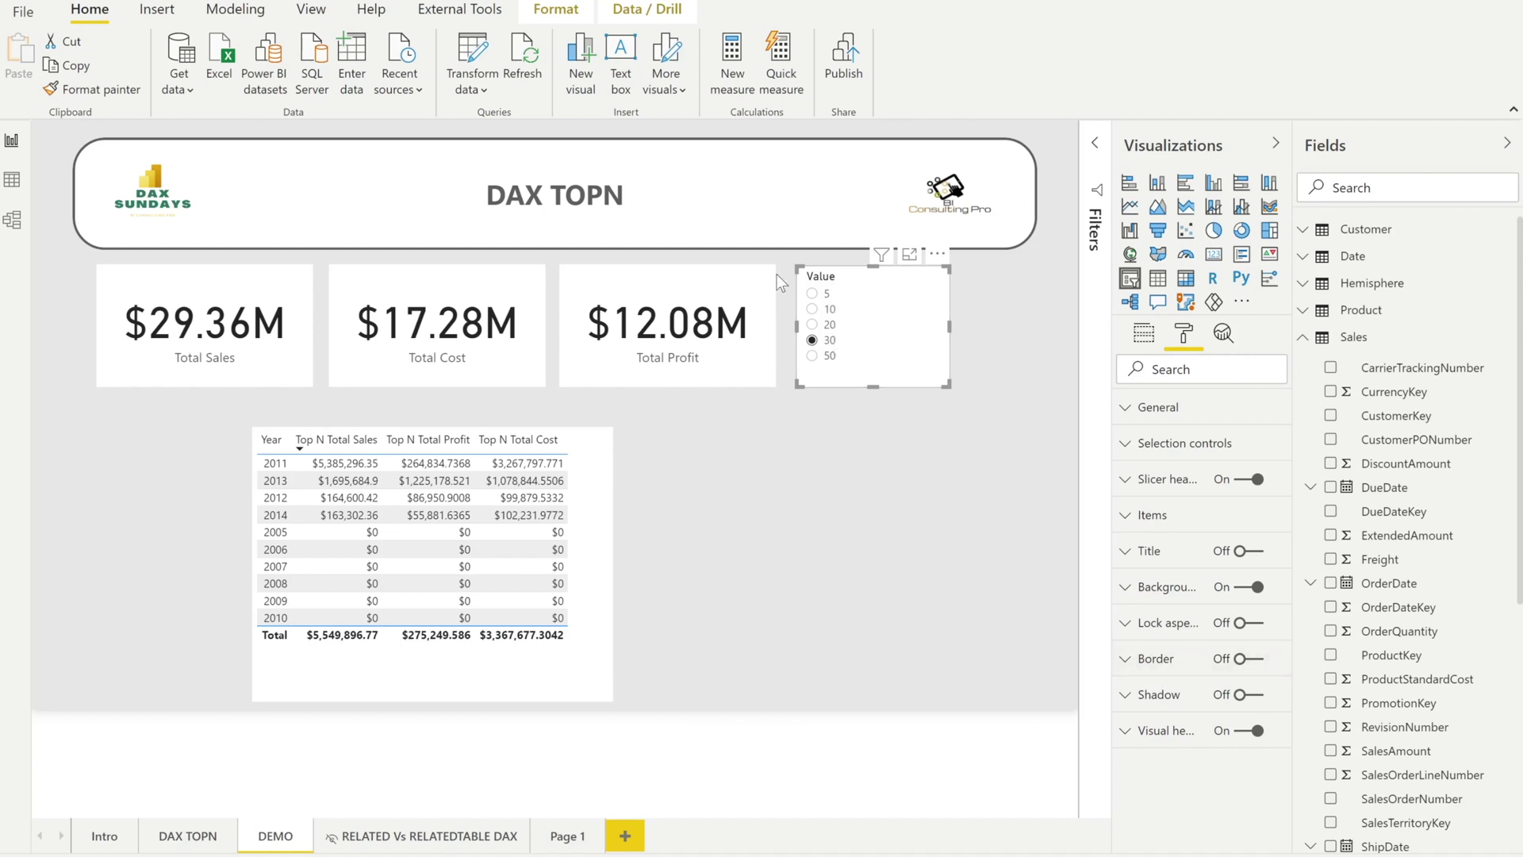
scroll(1369, 726, down, 3)
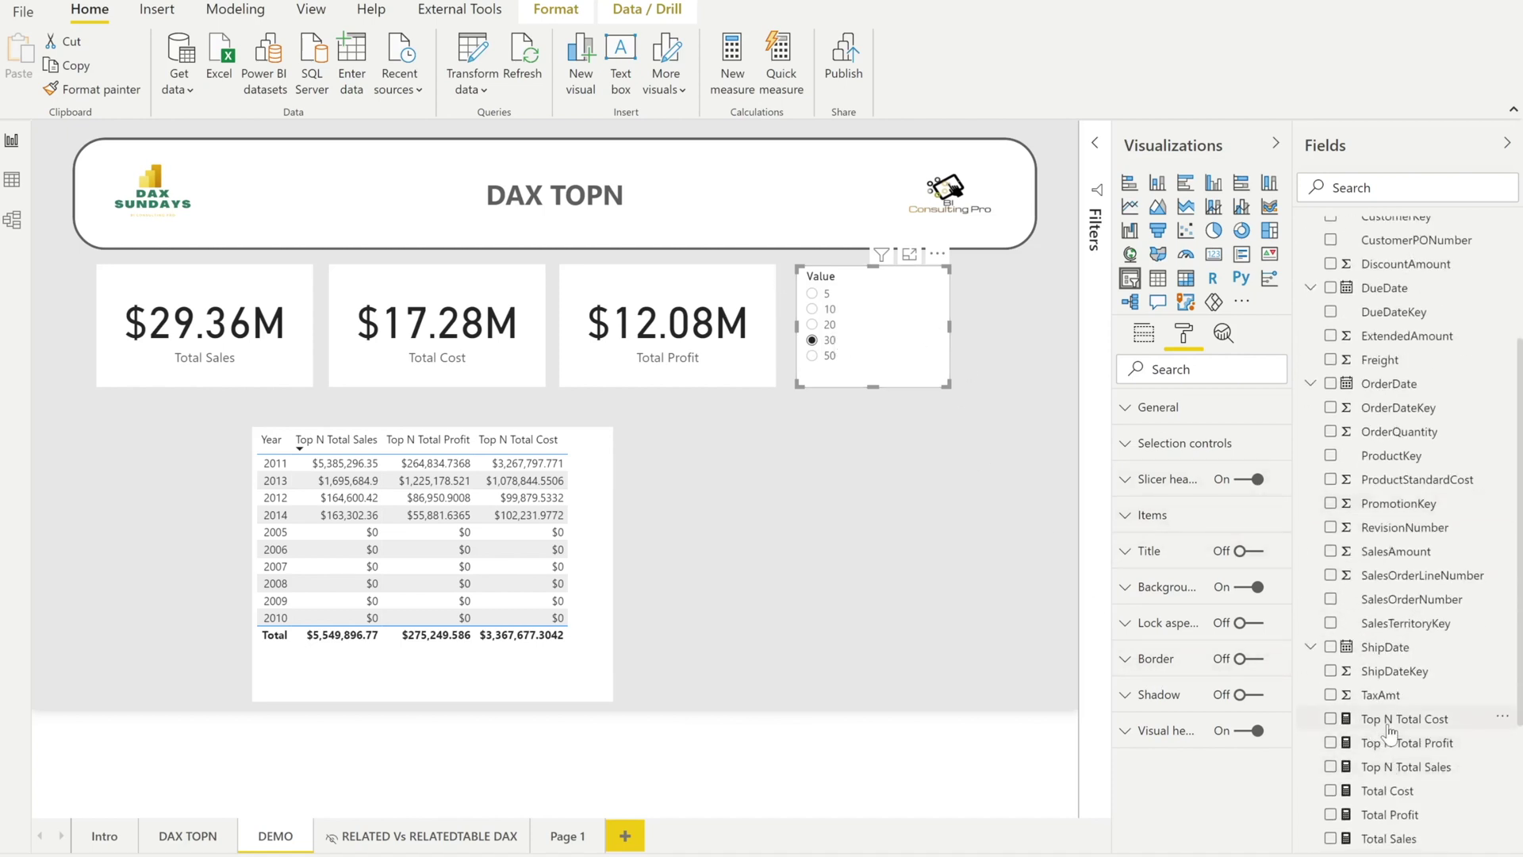
click(1395, 719)
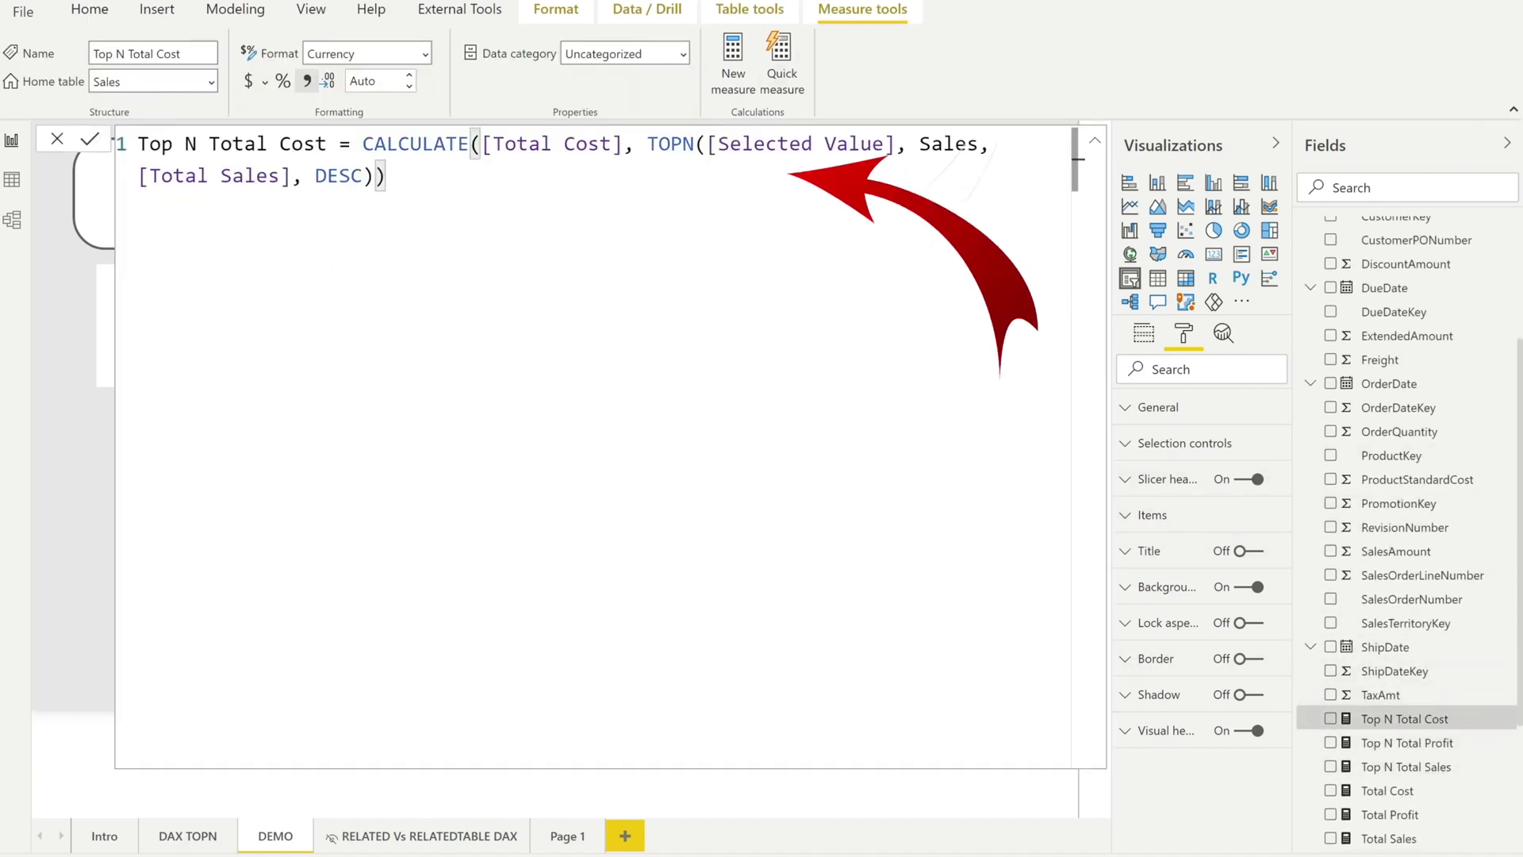
drag(719, 144, 883, 143)
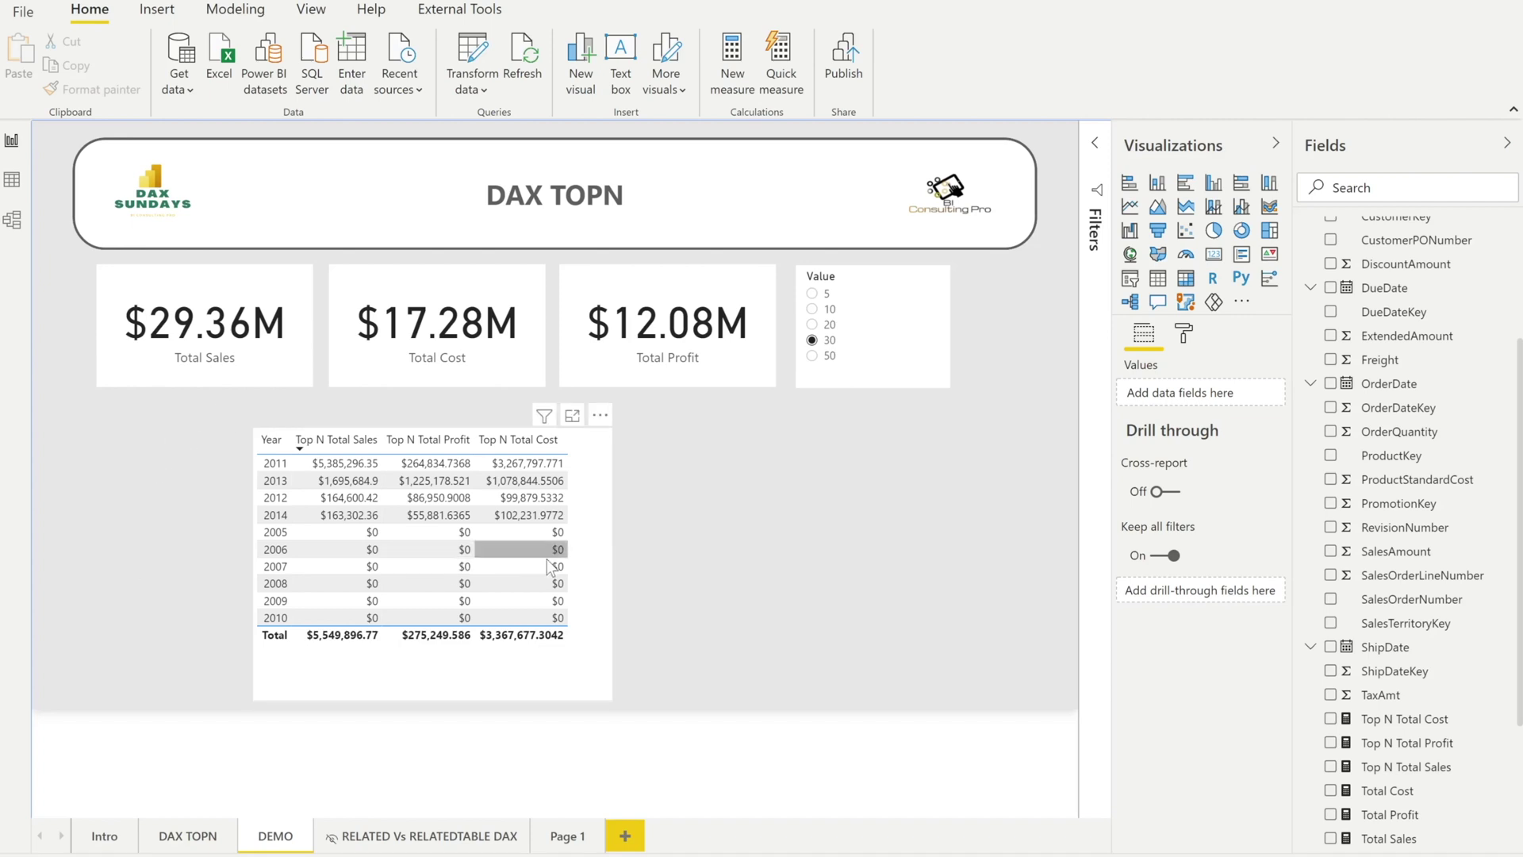
Step: Examine the filter types offered for the table visual's FullDateAlternateKey field, then collapse the Filters and Visualizations panes
click(596, 523)
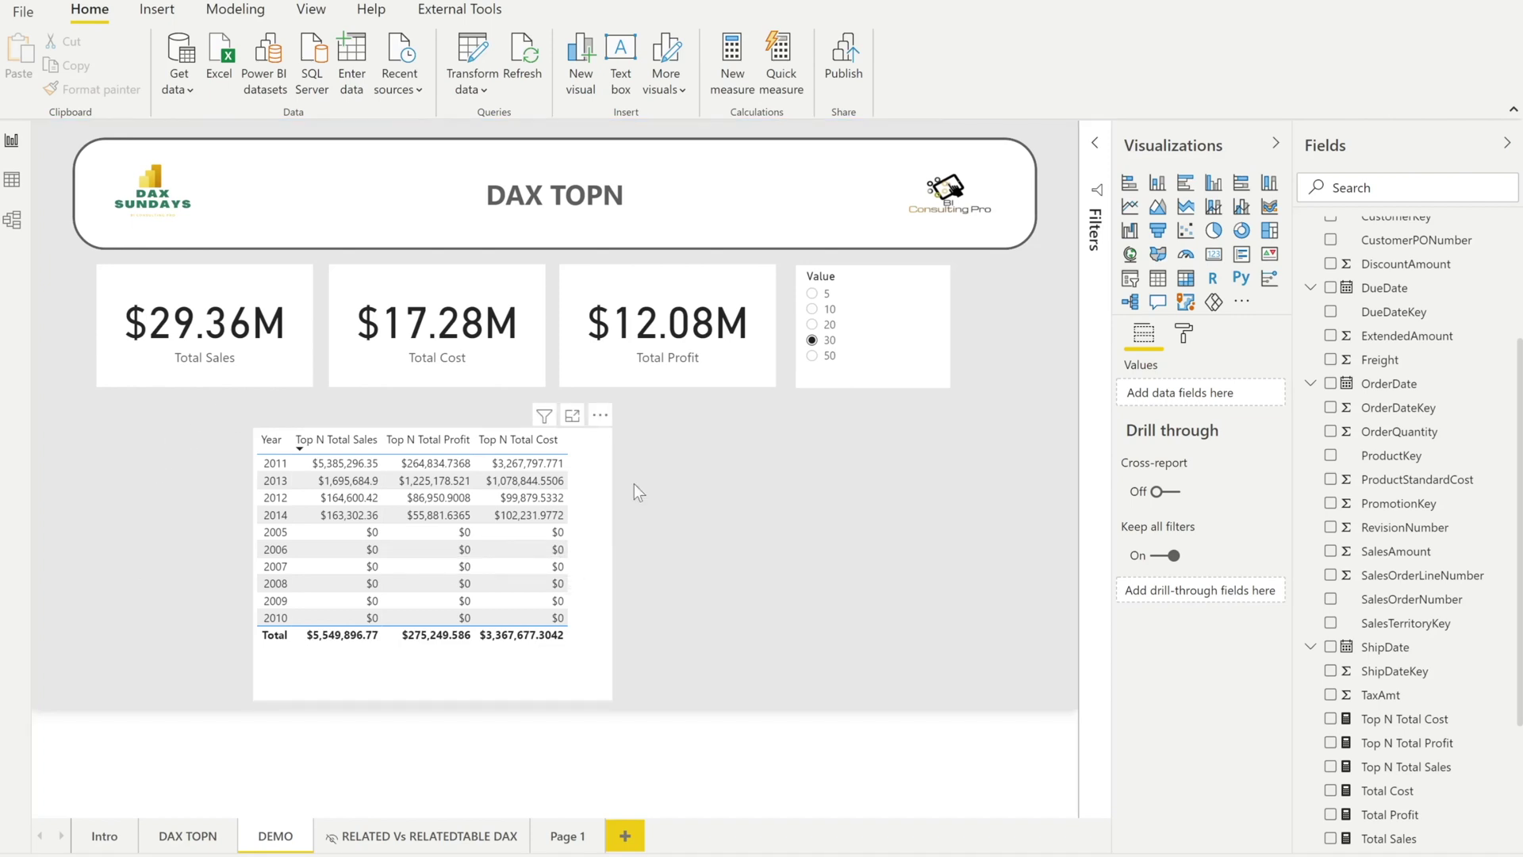
click(1095, 143)
click(977, 289)
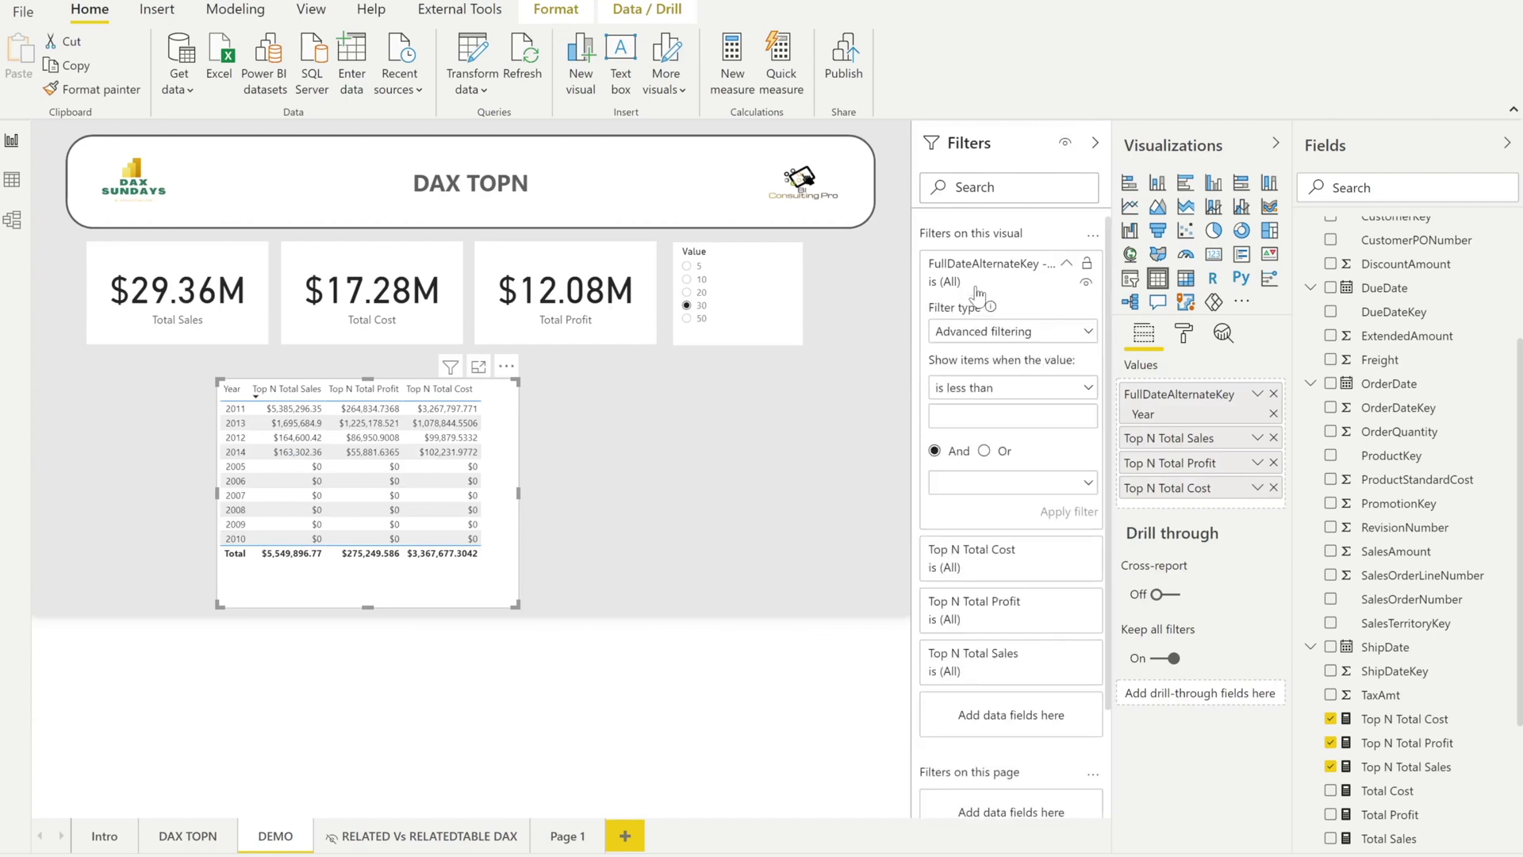
click(988, 333)
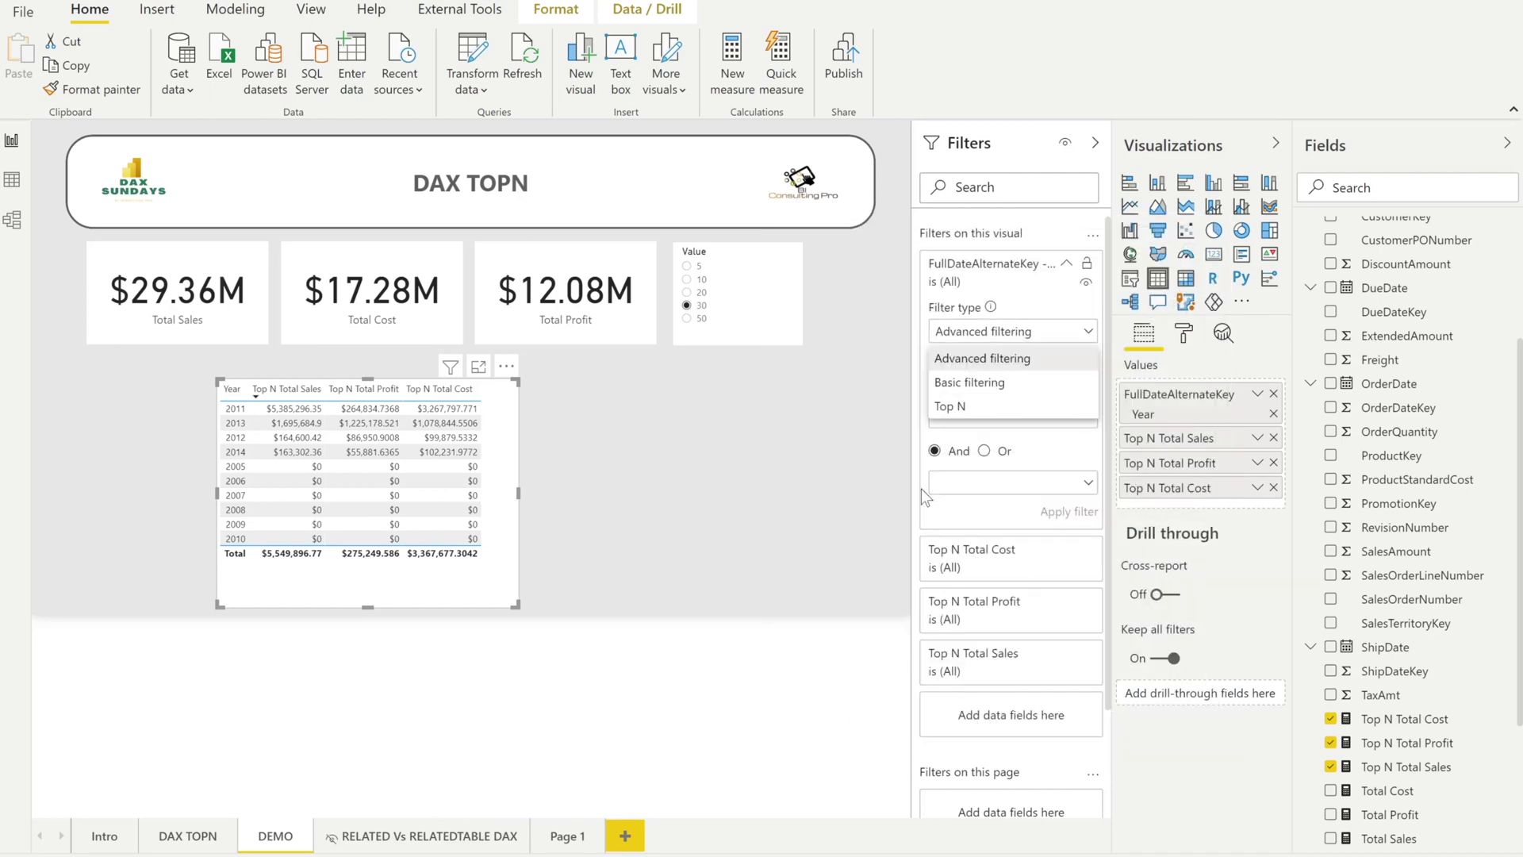
click(1061, 274)
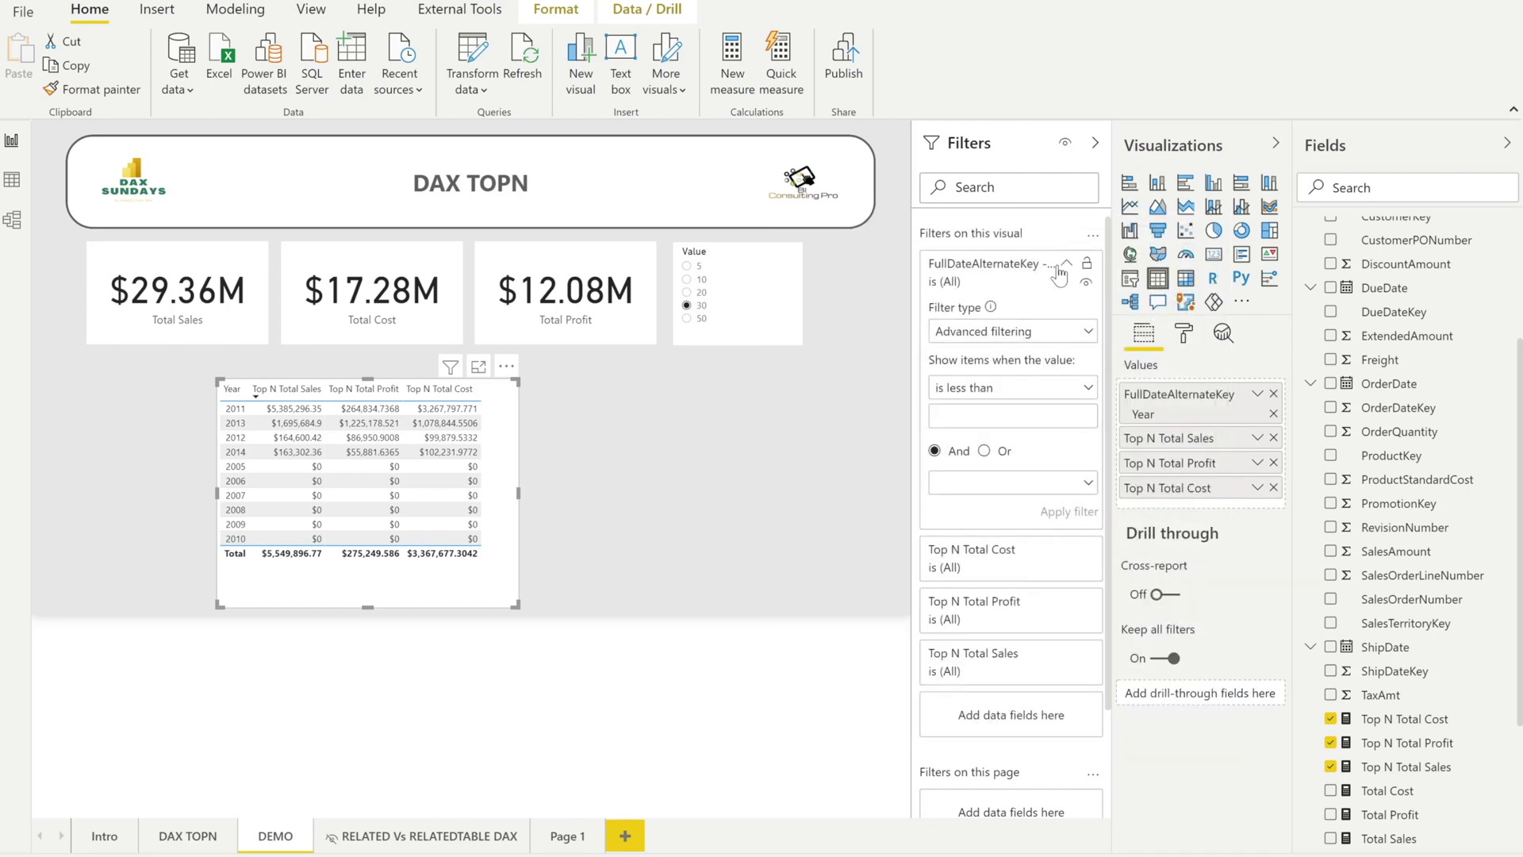
click(1066, 264)
click(1095, 143)
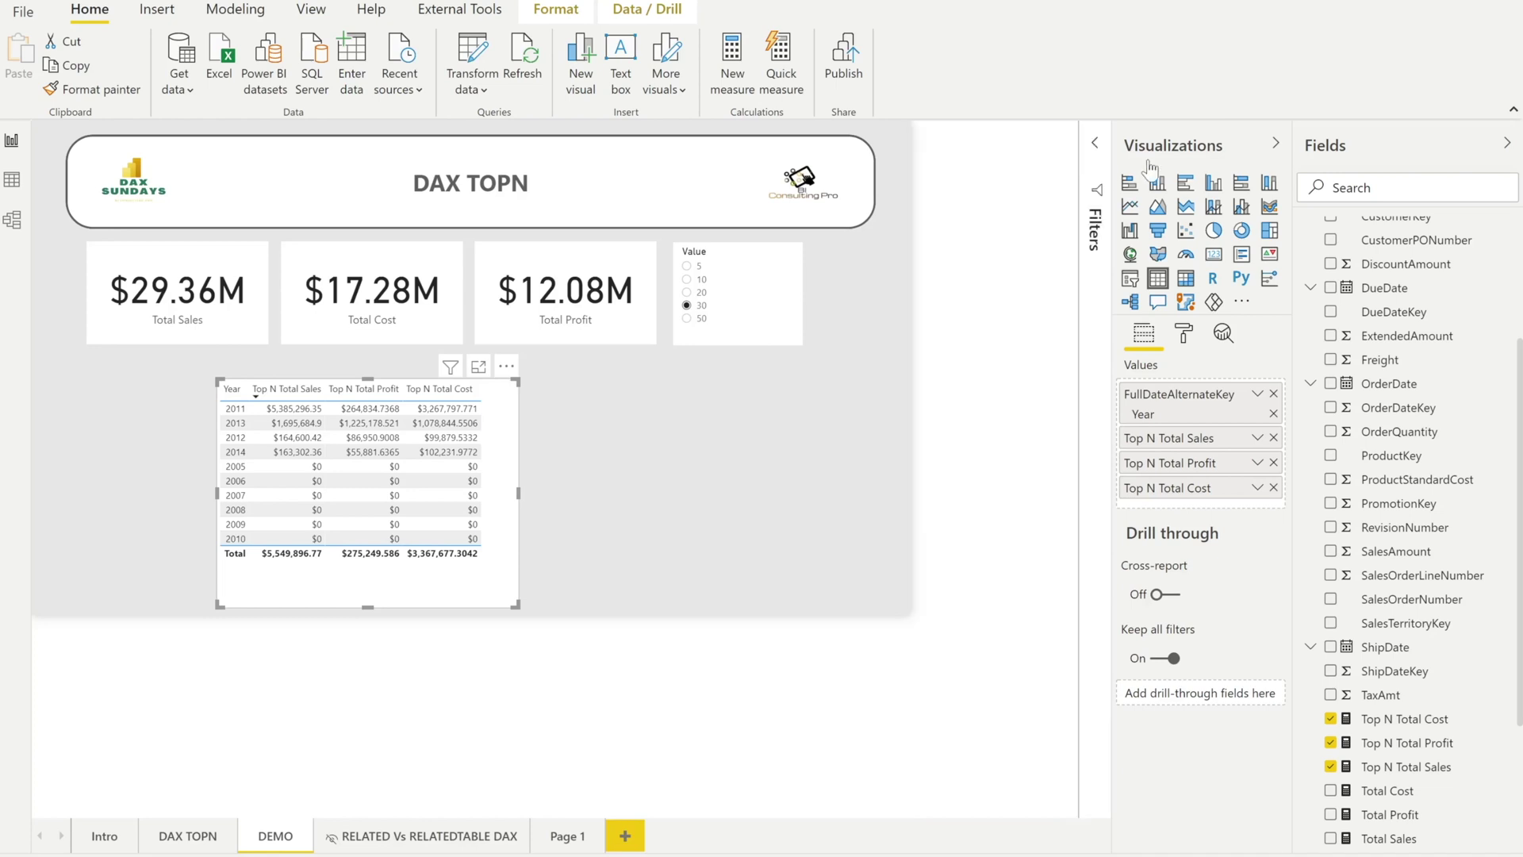
click(1185, 145)
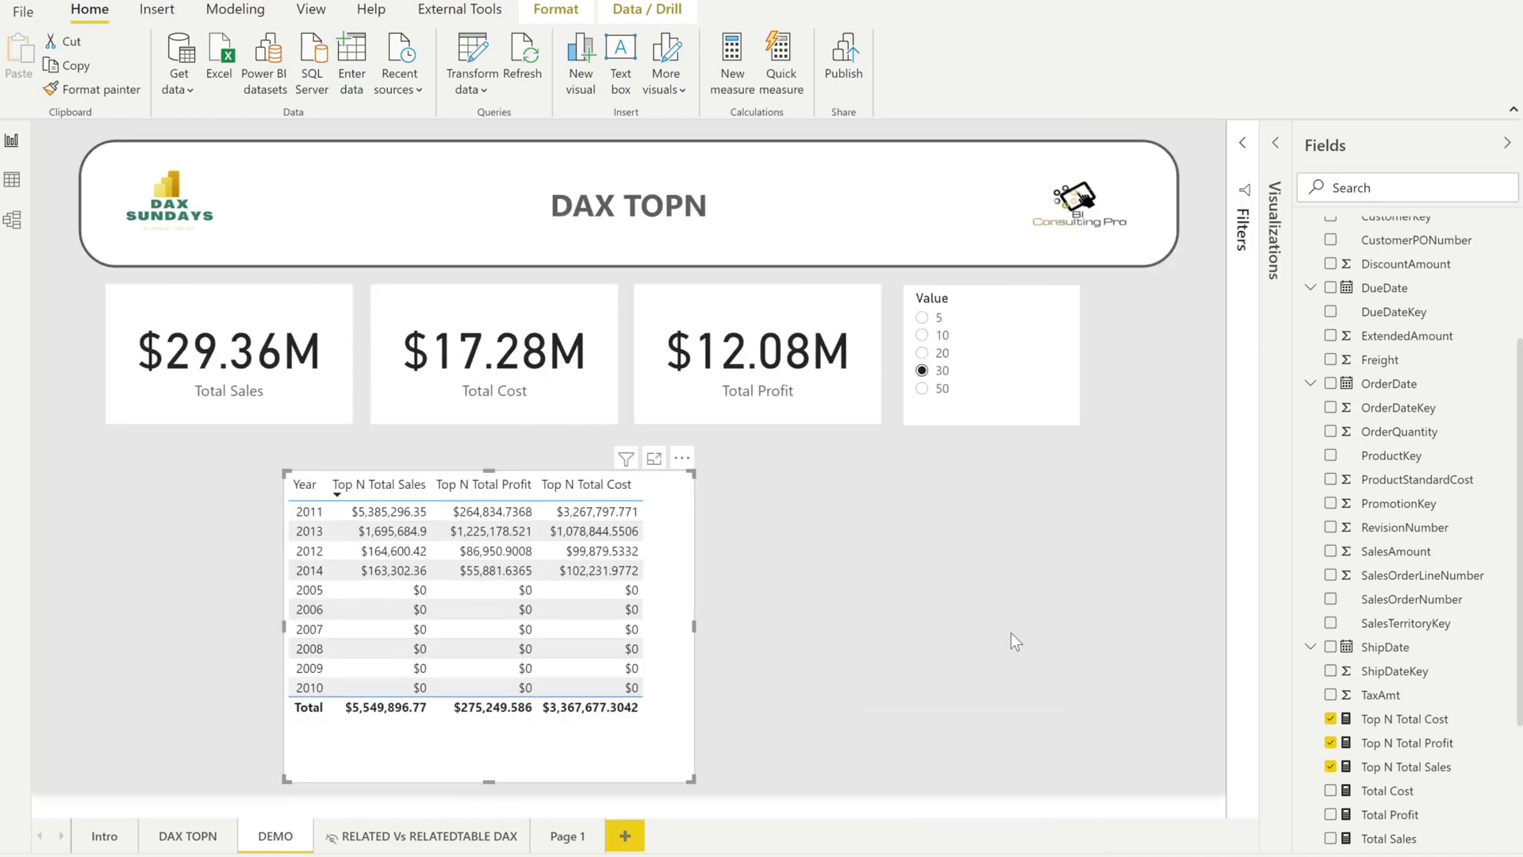